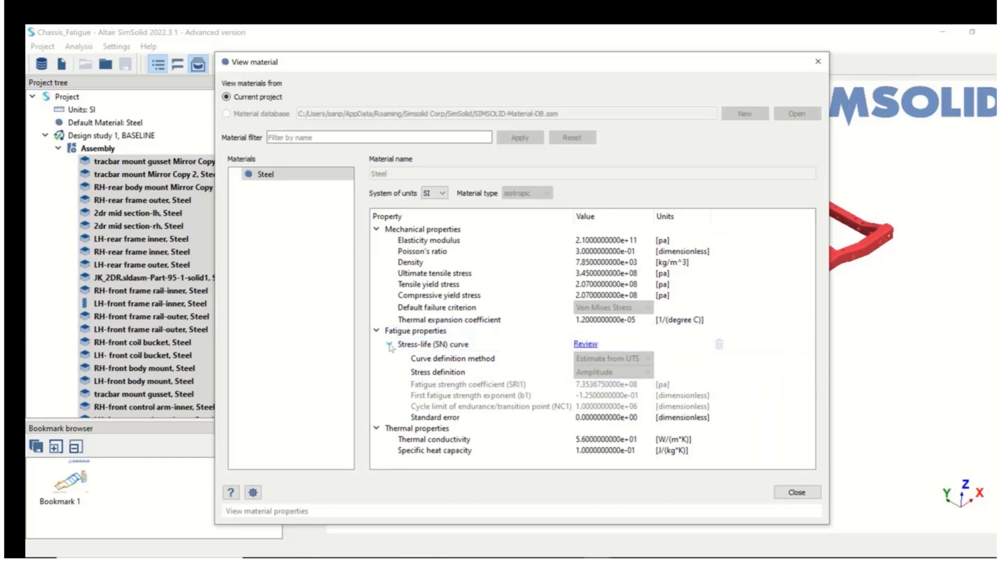
Review the stress-life curve of the project's Steel material and close the material views
{"action": "left_click", "coordinate": [583, 344]}
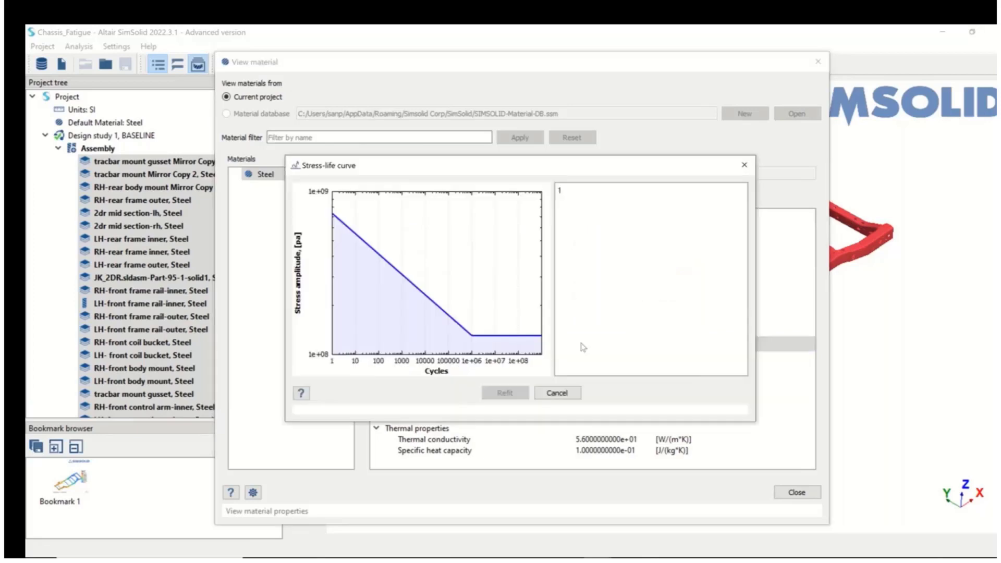
{"action": "left_click", "coordinate": [557, 394]}
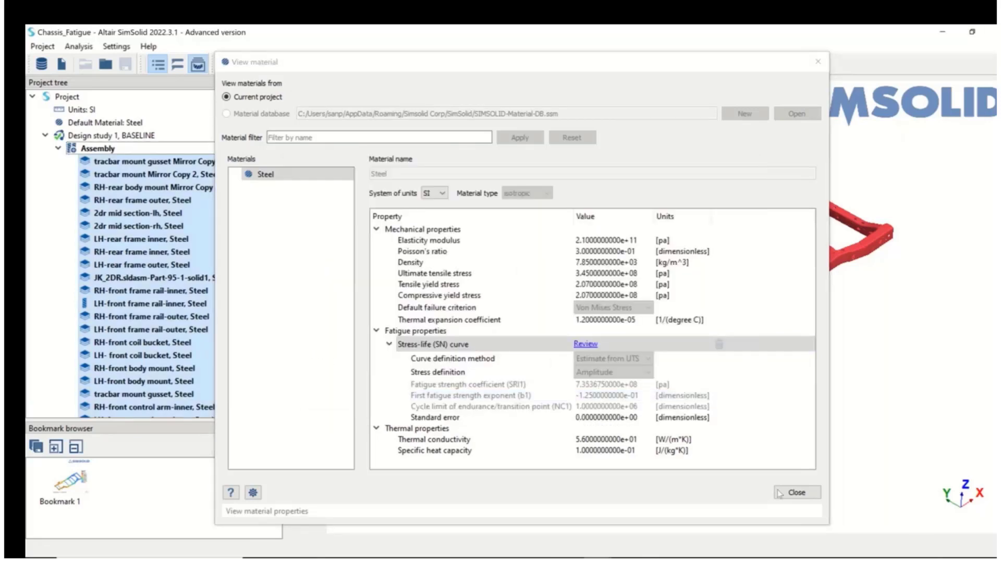
{"action": "left_click", "coordinate": [797, 493]}
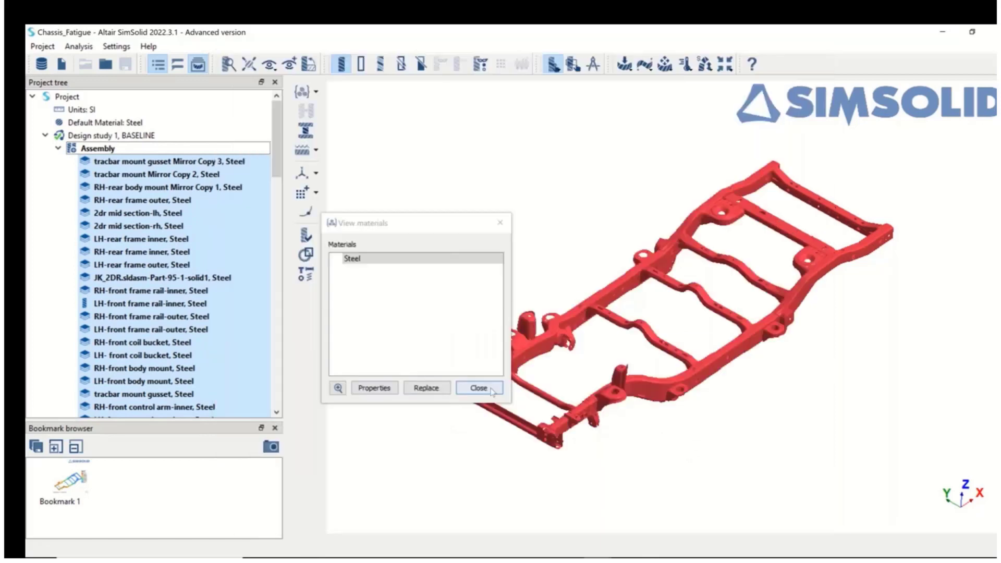
{"action": "left_click", "coordinate": [492, 392]}
Open the generic Steel entry in the material database for editing
{"action": "left_click", "coordinate": [116, 46]}
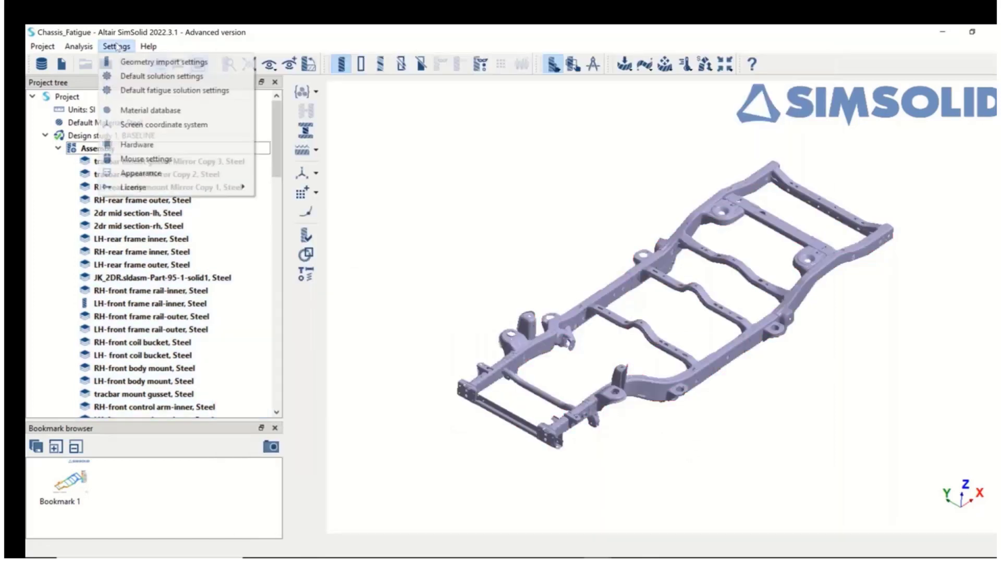
{"action": "left_click", "coordinate": [138, 112]}
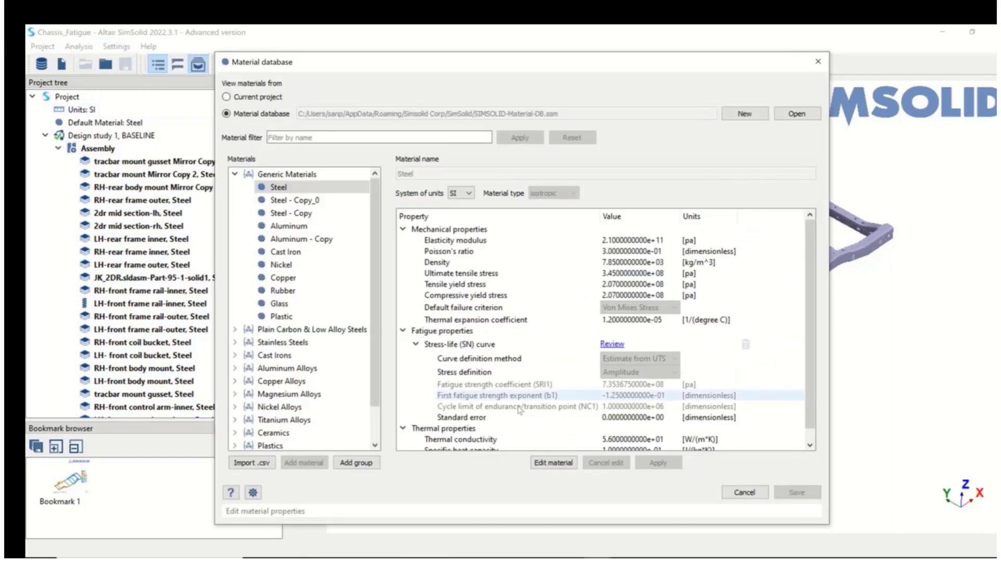
{"action": "left_click", "coordinate": [552, 463]}
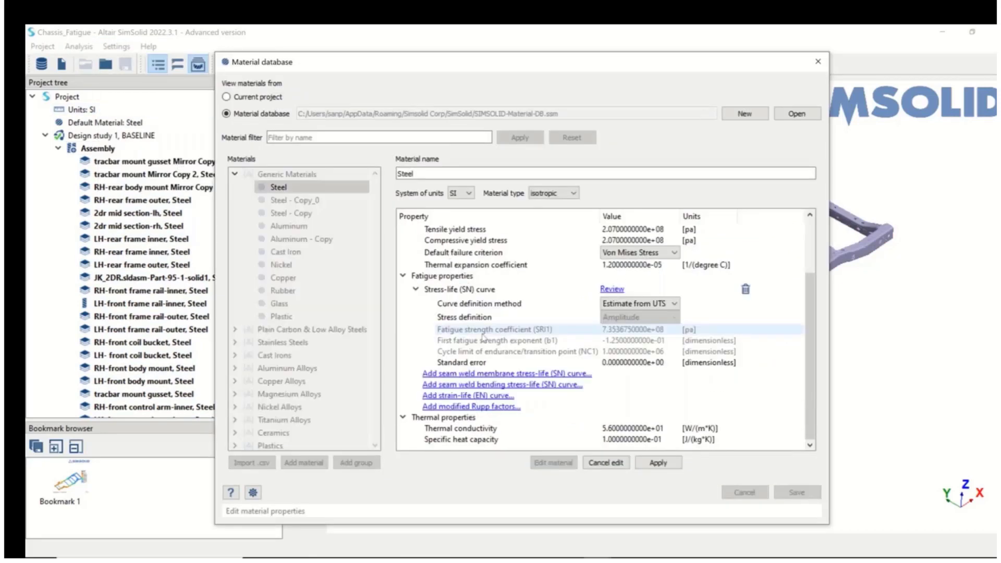
Try the One slope and Two slopes curve definition methods for Steel's stress-life curve
{"action": "left_click", "coordinate": [622, 304]}
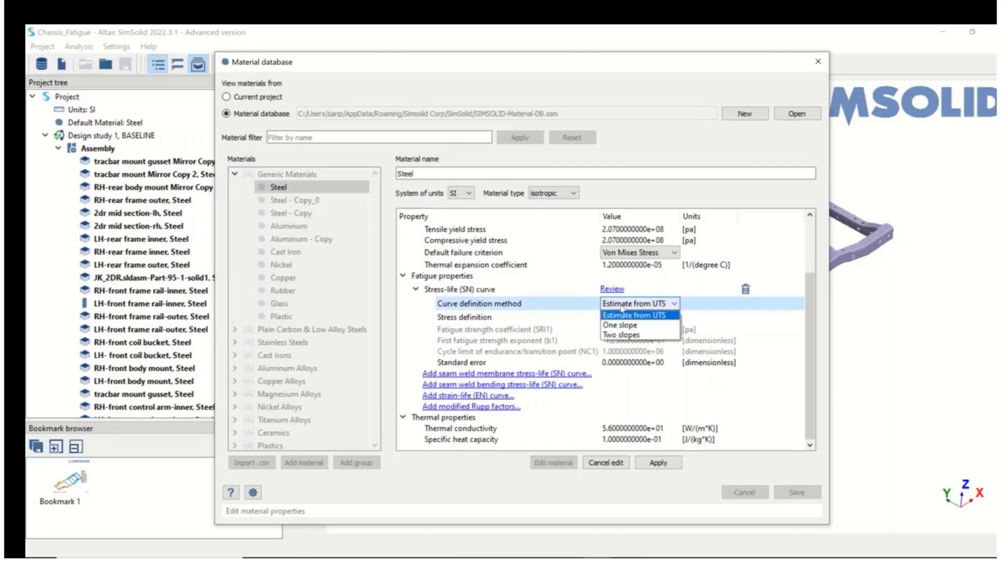
{"action": "left_click", "coordinate": [621, 337]}
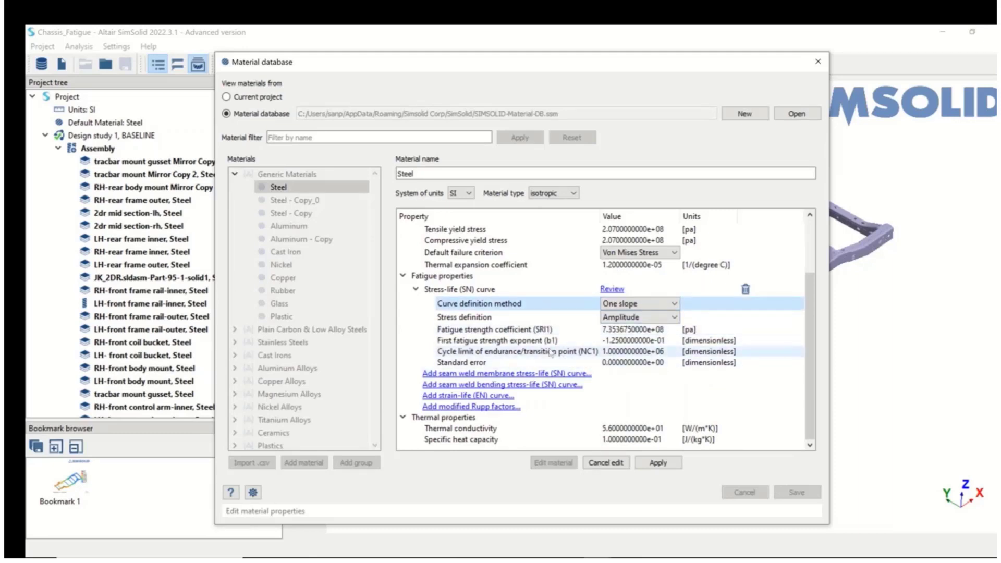
{"action": "left_click", "coordinate": [639, 304]}
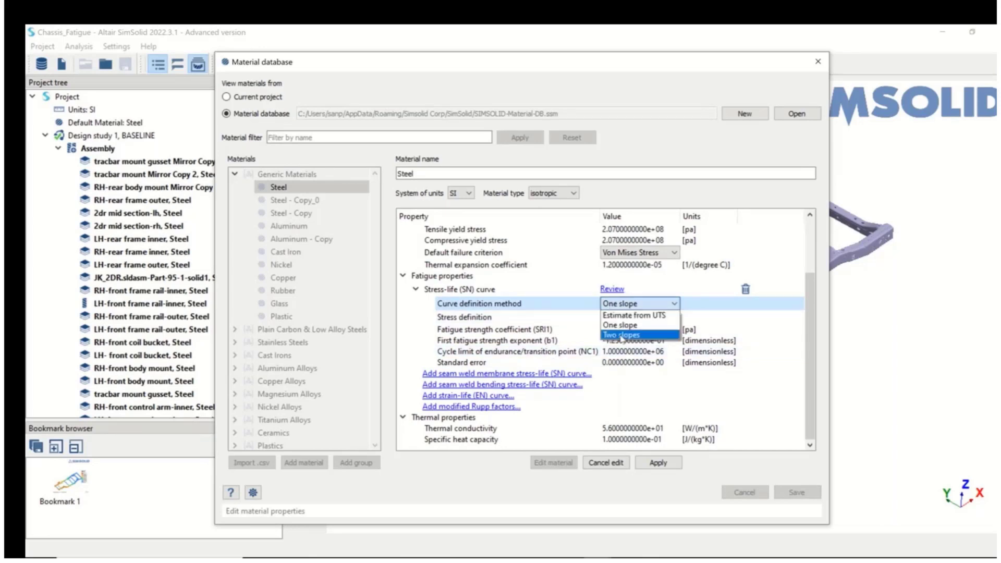
{"action": "left_click", "coordinate": [621, 337]}
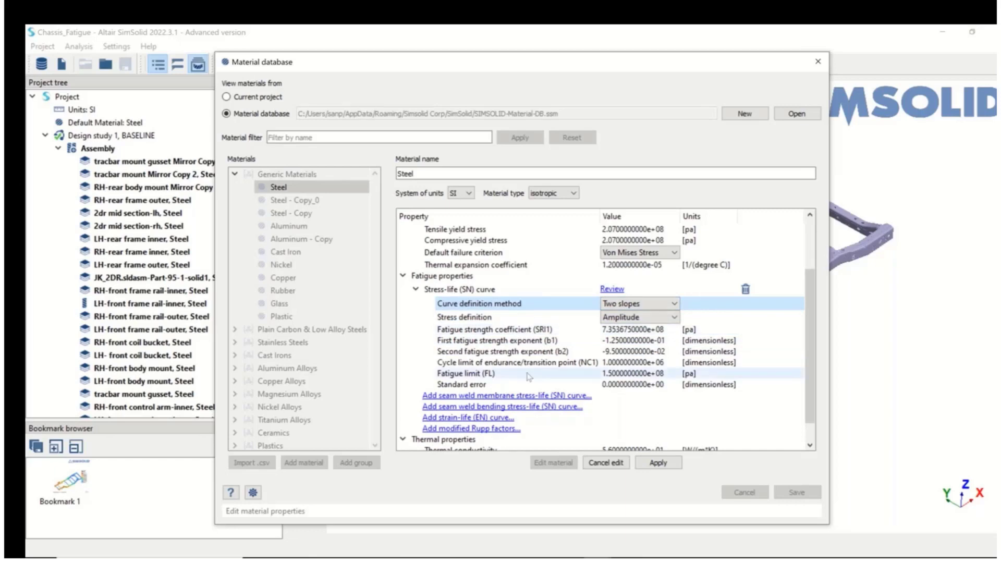
Set Steel's stress-life curve definition method to Estimate from UTS, apply the edit and save the material database
{"action": "left_click", "coordinate": [638, 303]}
{"action": "left_click", "coordinate": [634, 315]}
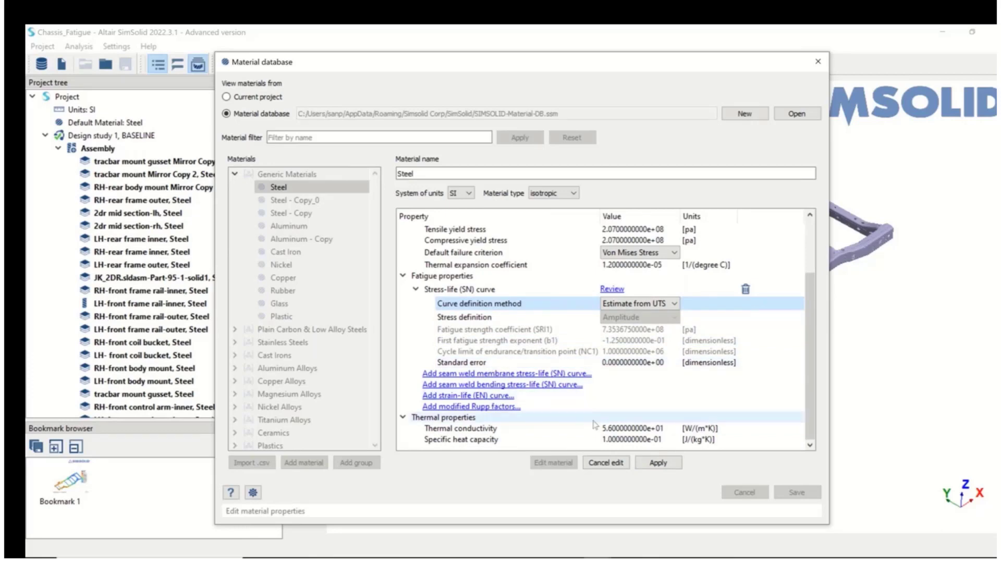
{"action": "left_click", "coordinate": [667, 465]}
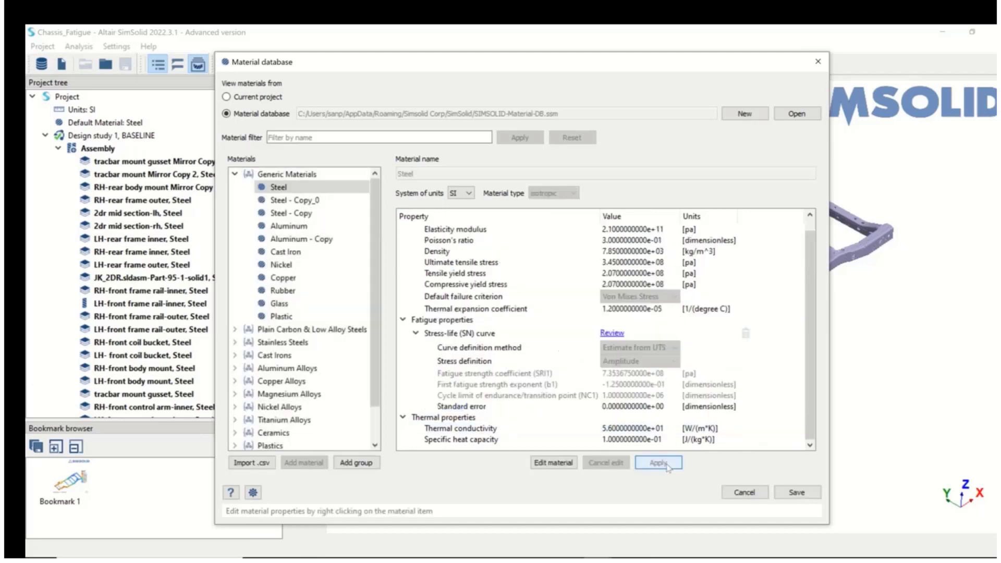
{"action": "left_click", "coordinate": [813, 494]}
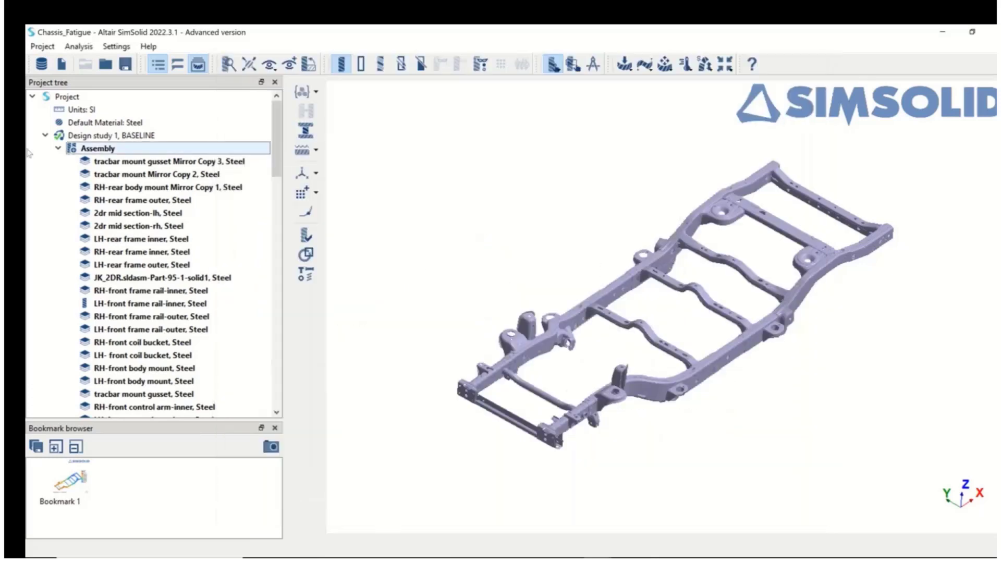
Collapse the assembly's part list, add an SN Time fatigue analysis and import the Channel1_SN channel file into it
{"action": "left_click", "coordinate": [58, 148]}
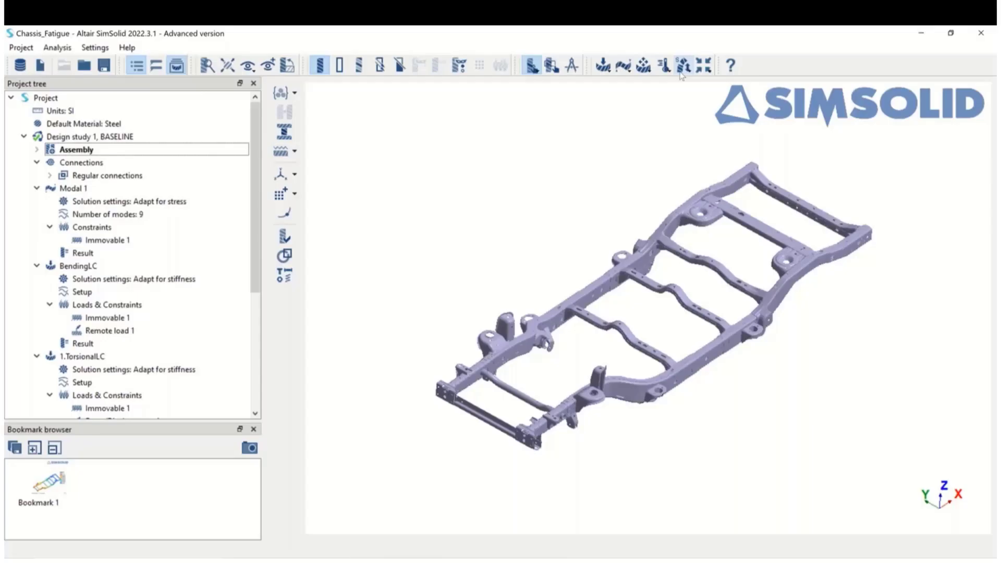
{"action": "left_click", "coordinate": [682, 73]}
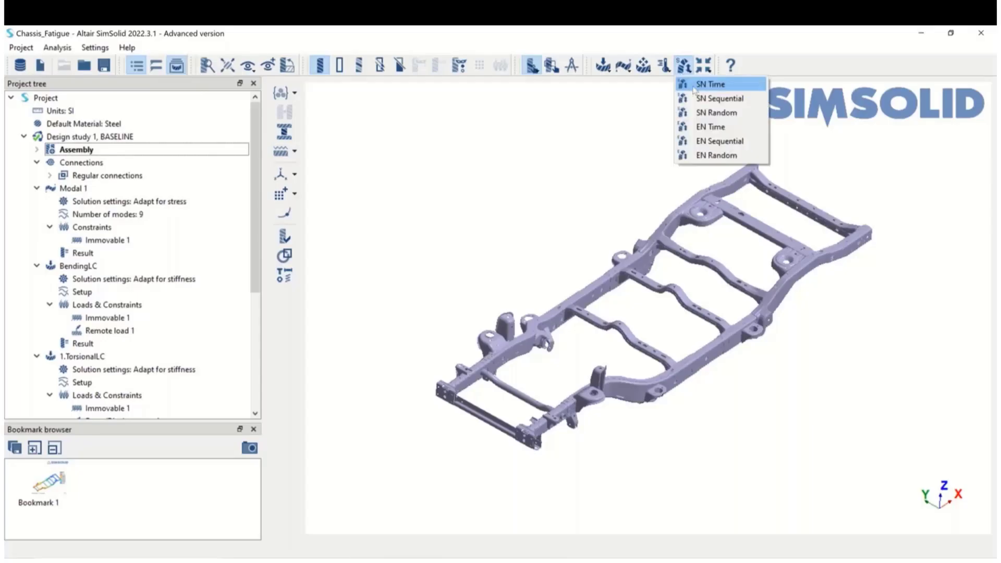
{"action": "left_click", "coordinate": [694, 86]}
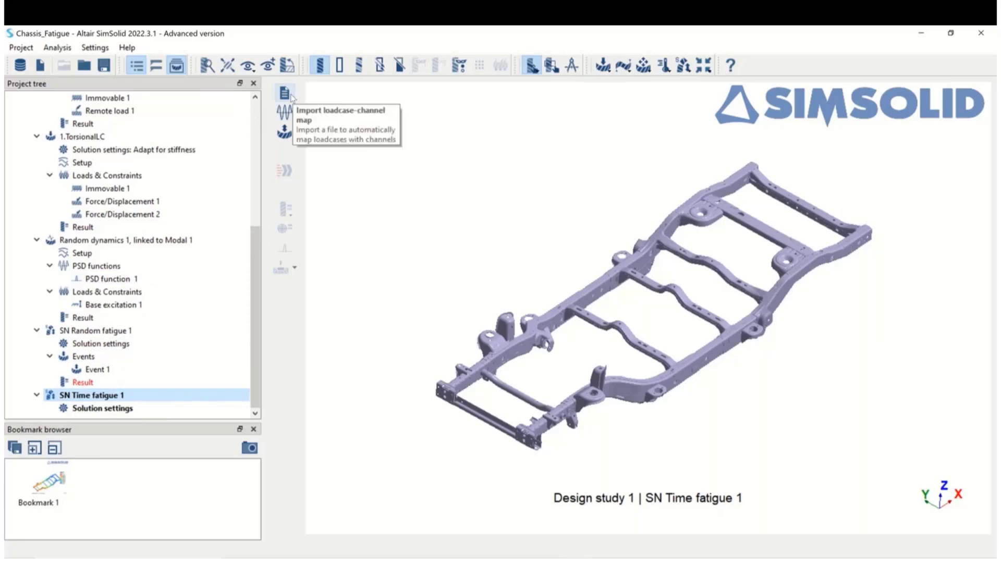
{"action": "left_click", "coordinate": [284, 114]}
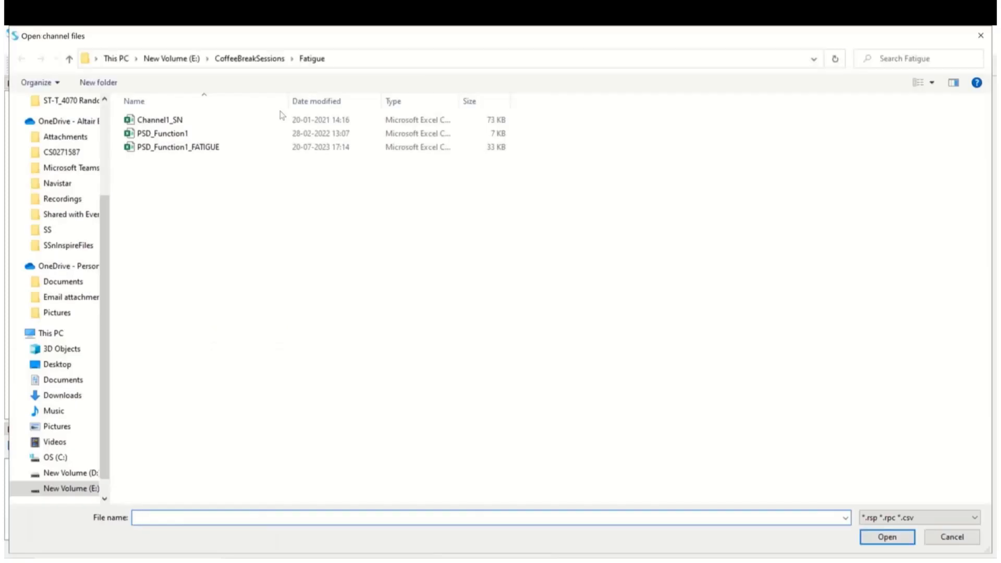
{"action": "left_click", "coordinate": [186, 122]}
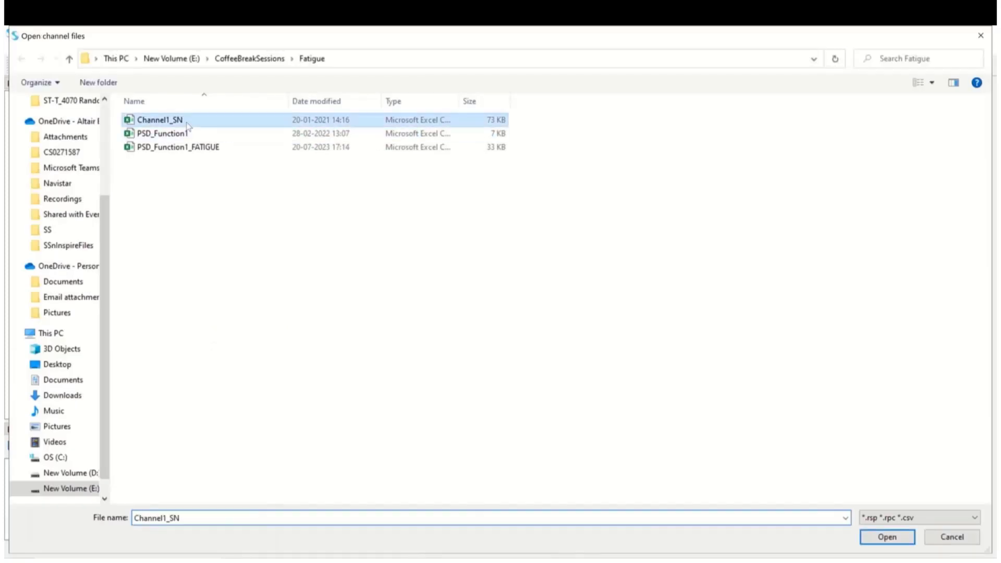
{"action": "double_click", "coordinate": [187, 123]}
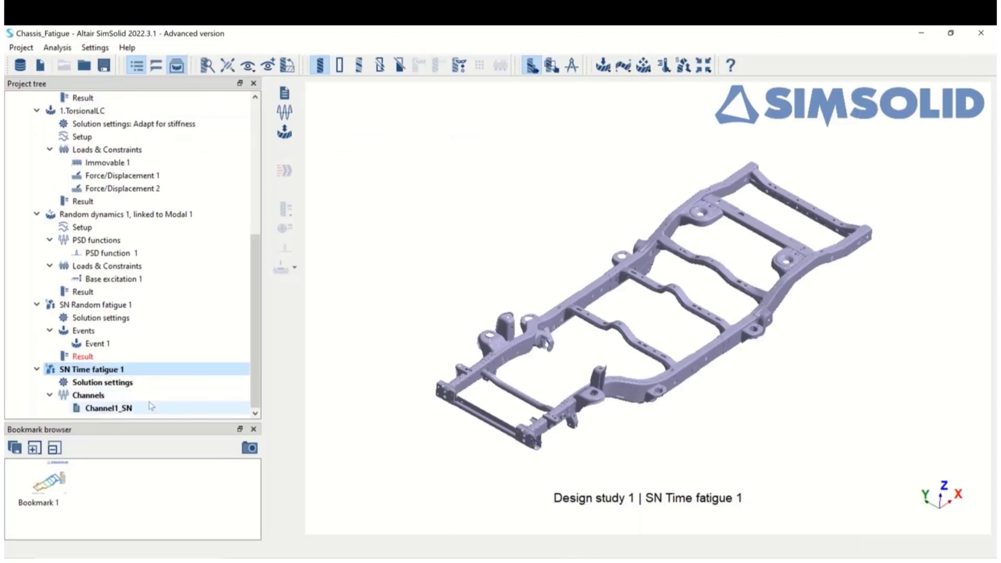
Review the channels of the Channel1_SN group, including the full time and amplitude table of C1
{"action": "double_click", "coordinate": [99, 409]}
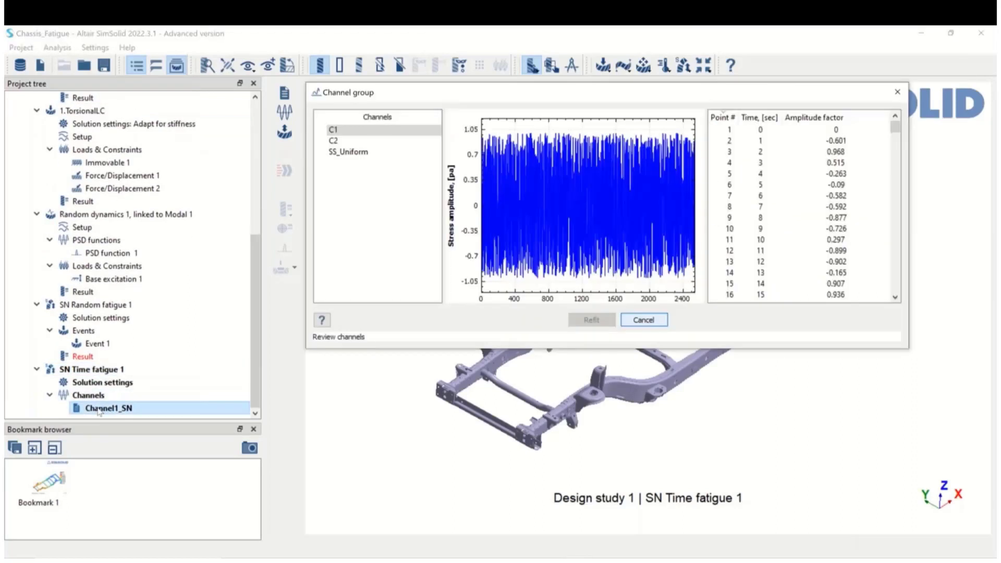
{"action": "left_click", "coordinate": [356, 154]}
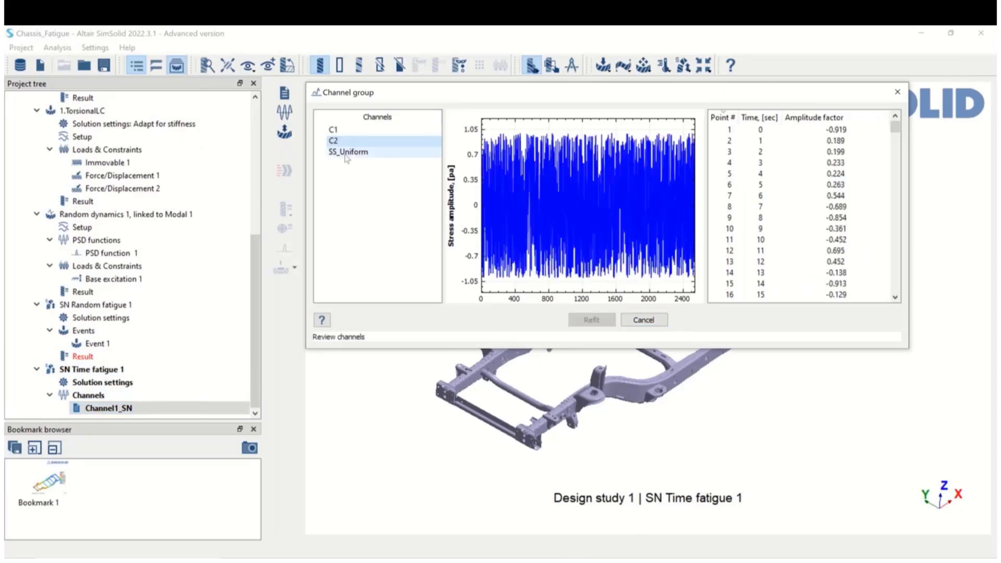
{"action": "left_click", "coordinate": [374, 131]}
{"action": "left_click_drag", "start_coordinate": [896, 128], "coordinate": [890, 297]}
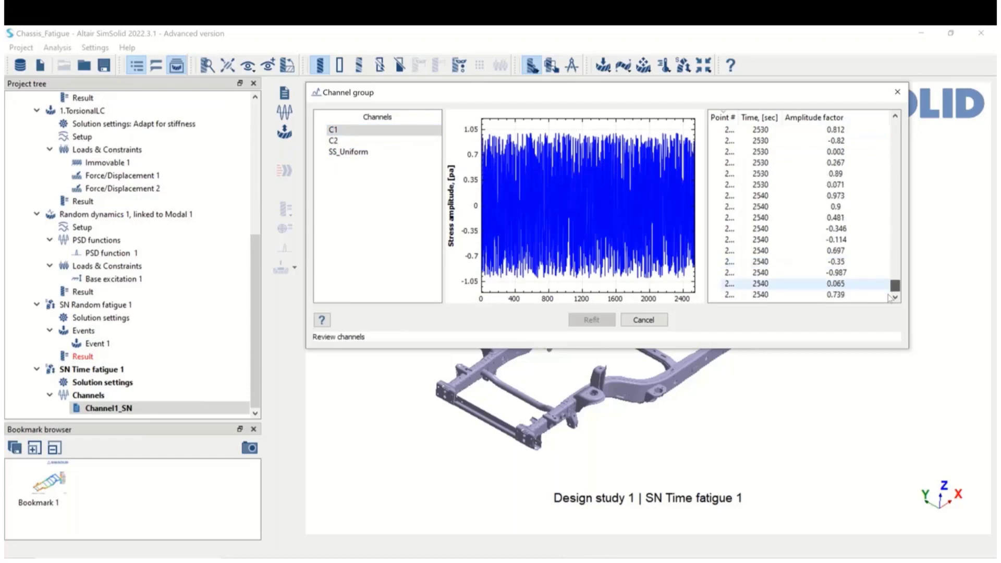
{"action": "left_click", "coordinate": [898, 97]}
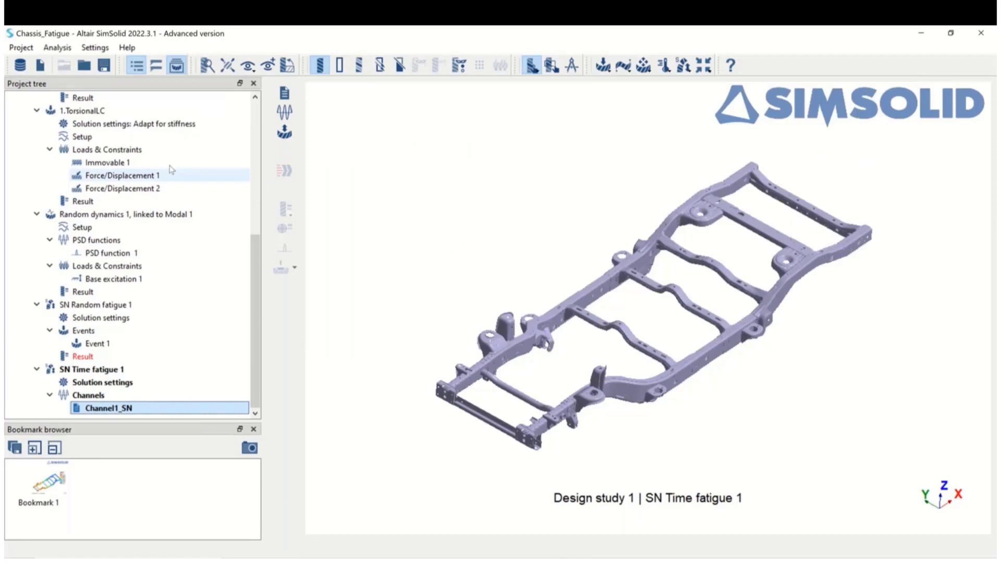
Start an event on channel group Channel1_SN with rows mapping C1 to BendingLC and C2 to 1.TorsionalLC
{"action": "left_click", "coordinate": [284, 132]}
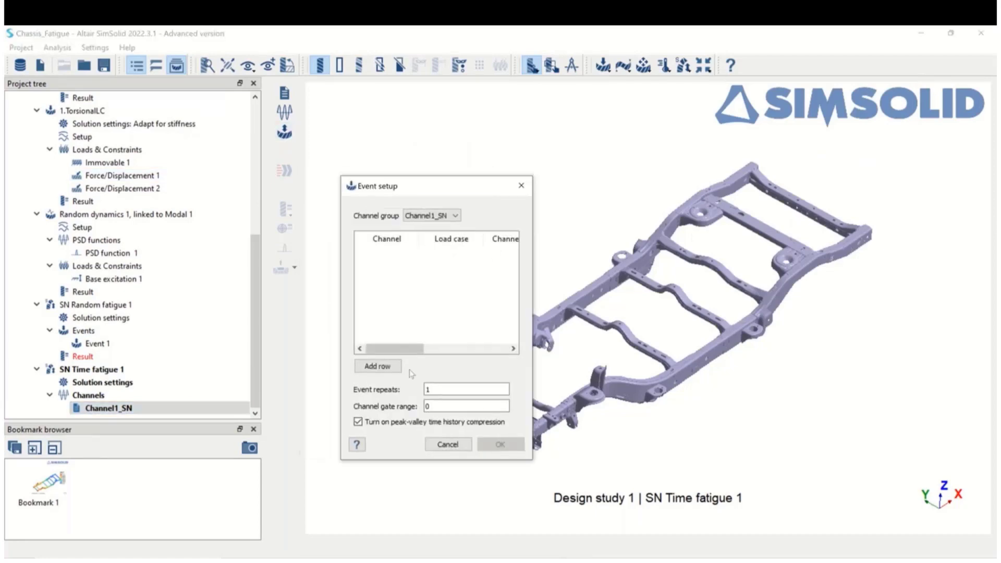
{"action": "left_click", "coordinate": [376, 367]}
{"action": "left_click", "coordinate": [372, 370]}
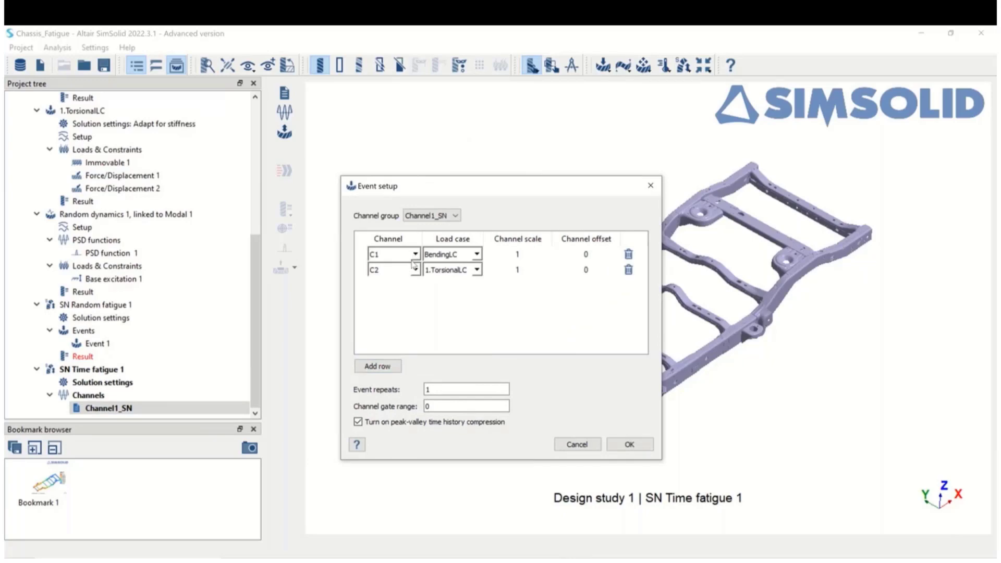
Add two more event rows, mapping SS_Uniform to 1.TorsionalLC and C1 to 1.TorsionalLC
{"action": "left_click", "coordinate": [413, 266]}
{"action": "left_click", "coordinate": [388, 366]}
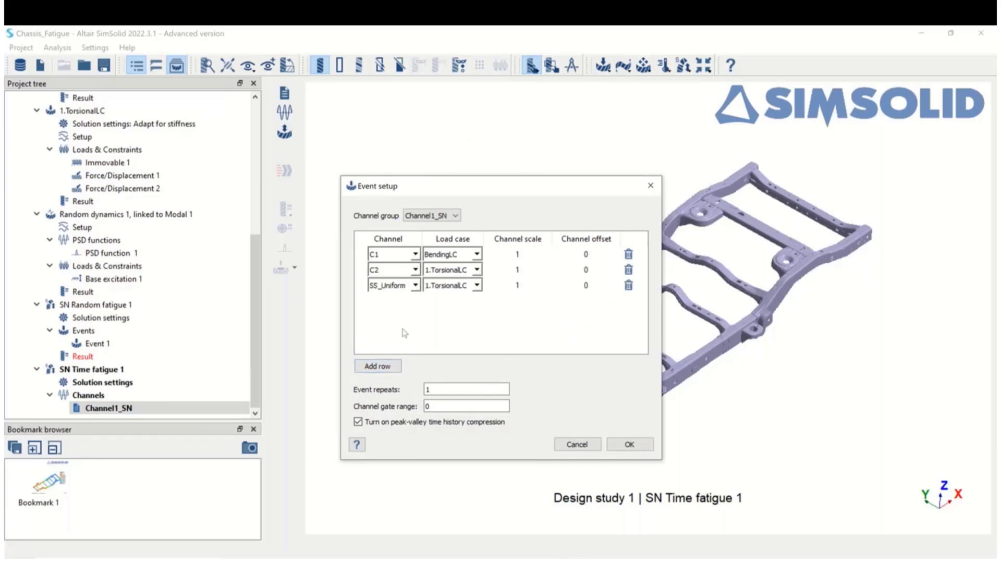
{"action": "left_click", "coordinate": [391, 365]}
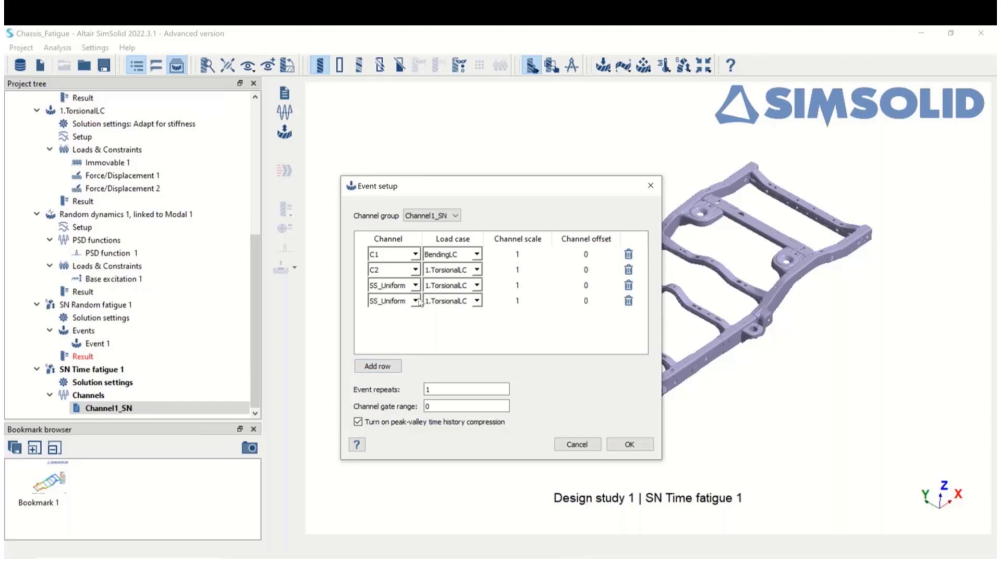
{"action": "scroll", "coordinate": [415, 301], "scroll_direction": "up", "scroll_amount": 2}
{"action": "left_click", "coordinate": [463, 300]}
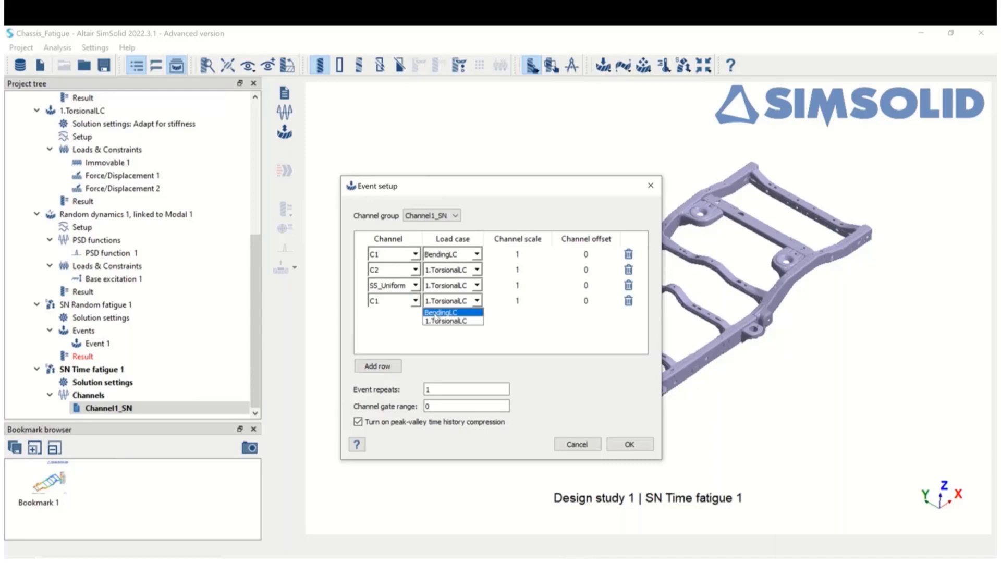
{"action": "left_click", "coordinate": [439, 321]}
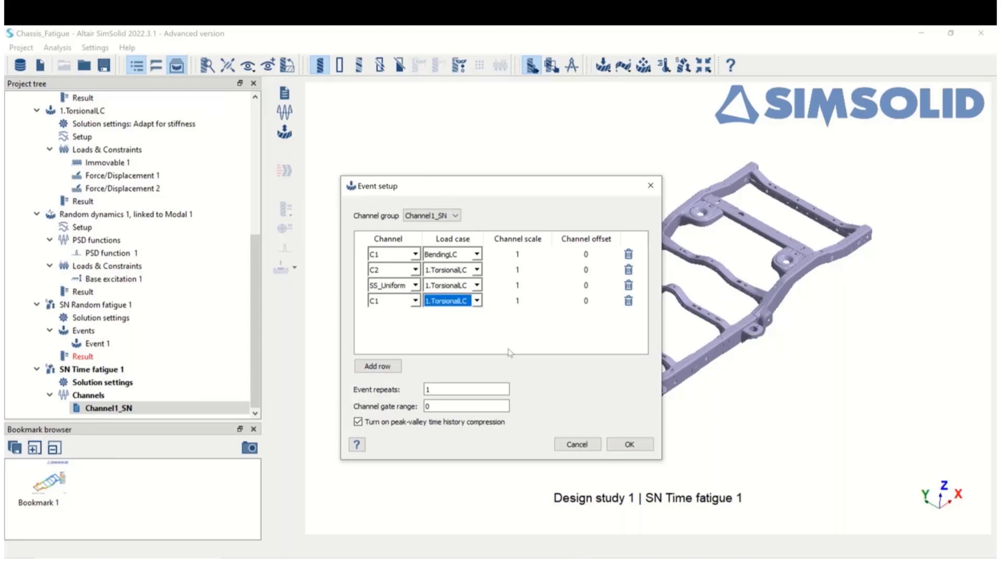
Set the event repeats to 1000 and create the time event
{"action": "left_click", "coordinate": [465, 390]}
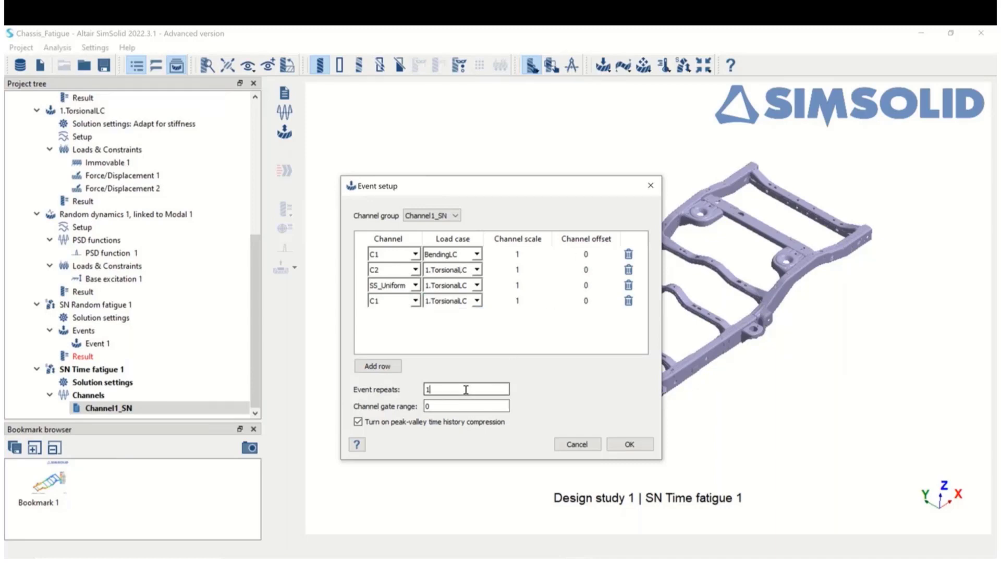
{"action": "type", "text": "000"}
{"action": "left_click", "coordinate": [637, 446]}
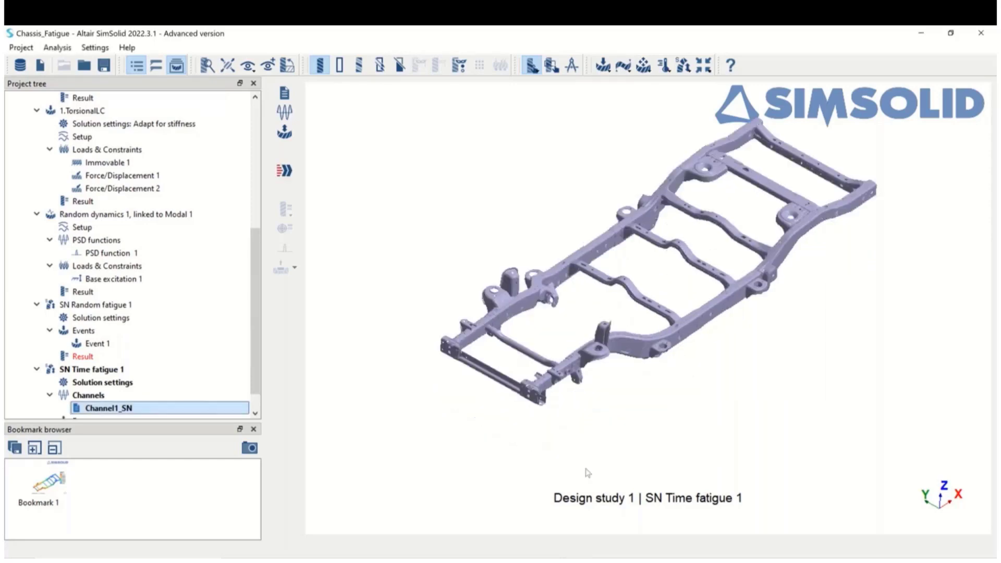
In the solution settings of SN Time fatigue 1, choose the Multiaxial fatigue method and check the shear damage model options
{"action": "left_click", "coordinate": [118, 345]}
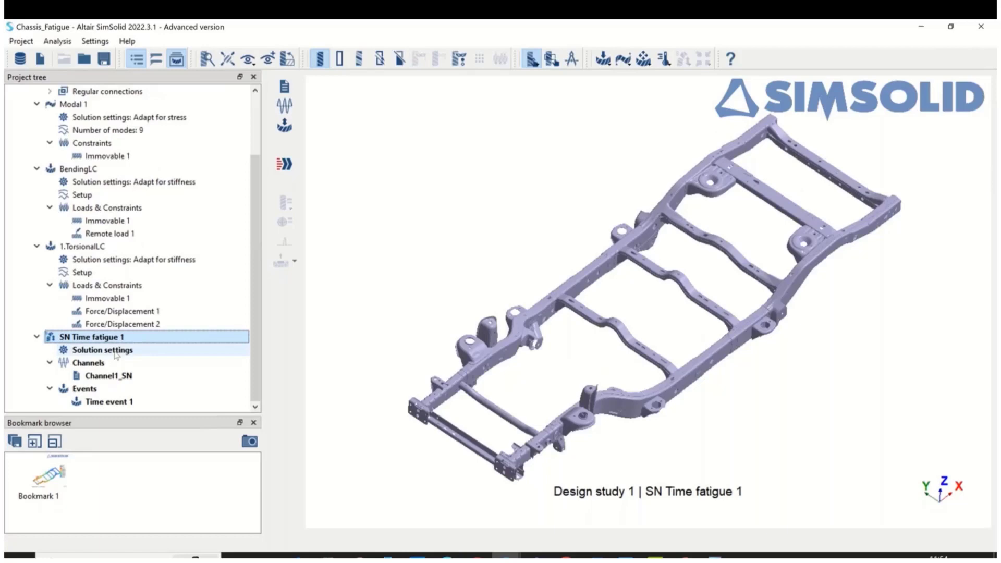
{"action": "double_click", "coordinate": [116, 355]}
{"action": "left_click", "coordinate": [401, 118]}
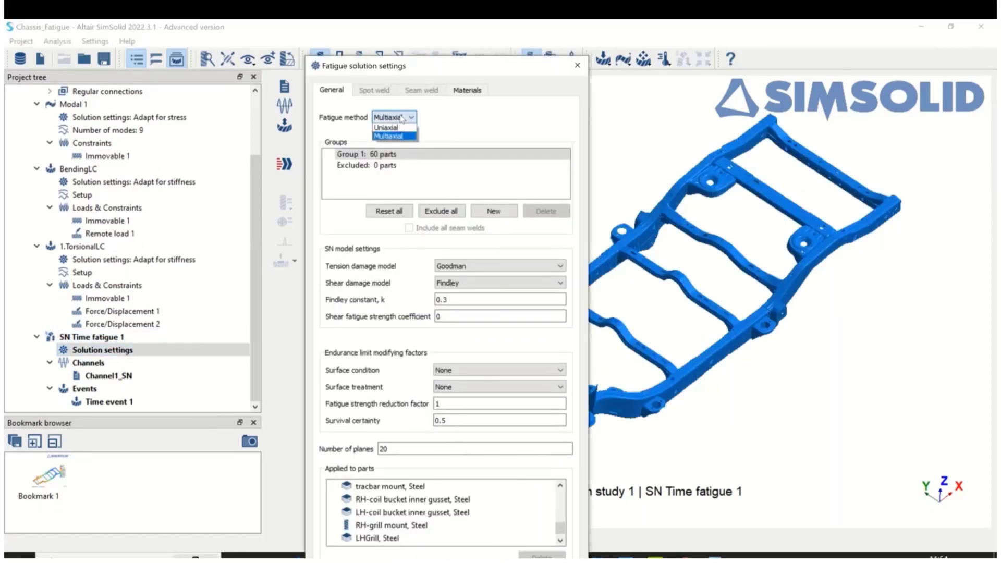
{"action": "left_click", "coordinate": [396, 136]}
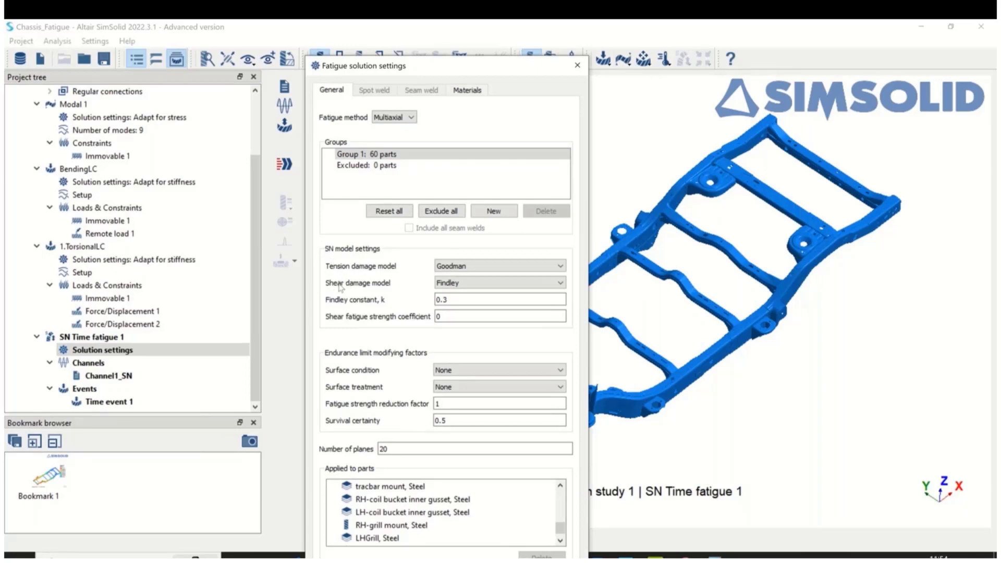
{"action": "left_click", "coordinate": [557, 284]}
{"action": "left_click", "coordinate": [557, 285]}
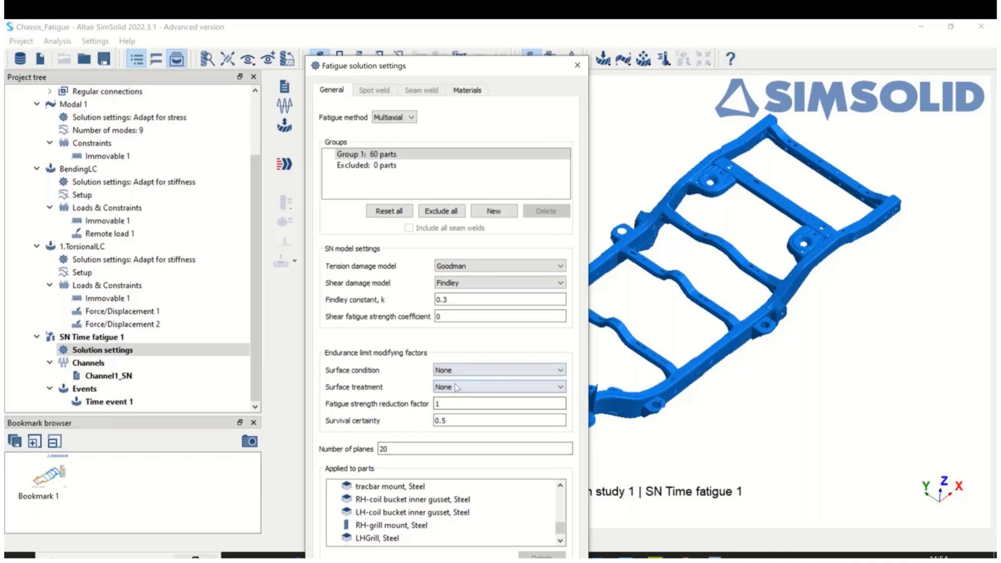
Check the surface condition and surface treatment options under the endurance limit modifying factors, leaving both at None
{"action": "left_click", "coordinate": [553, 370]}
{"action": "left_click", "coordinate": [548, 379]}
{"action": "left_click", "coordinate": [550, 387]}
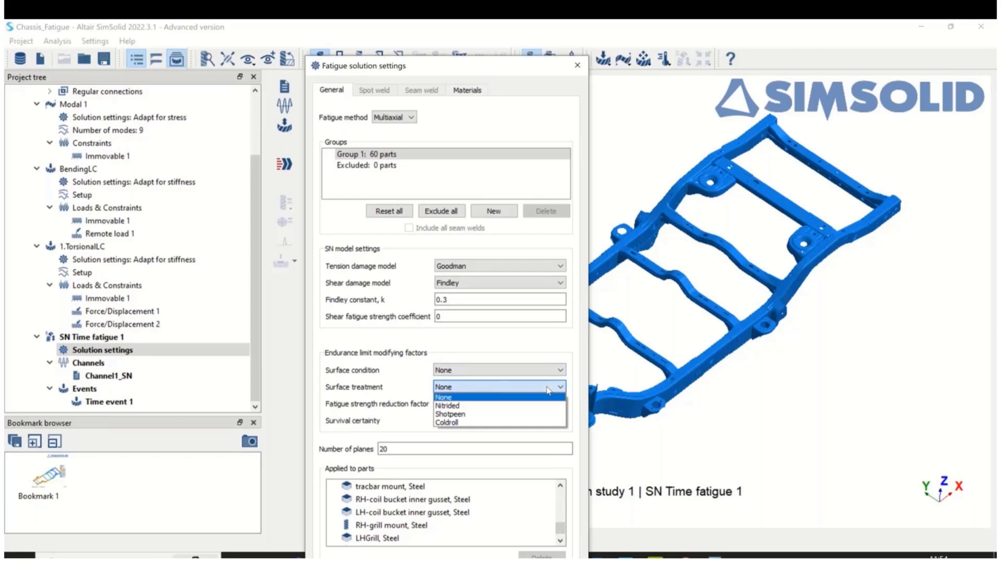
{"action": "left_click", "coordinate": [548, 397]}
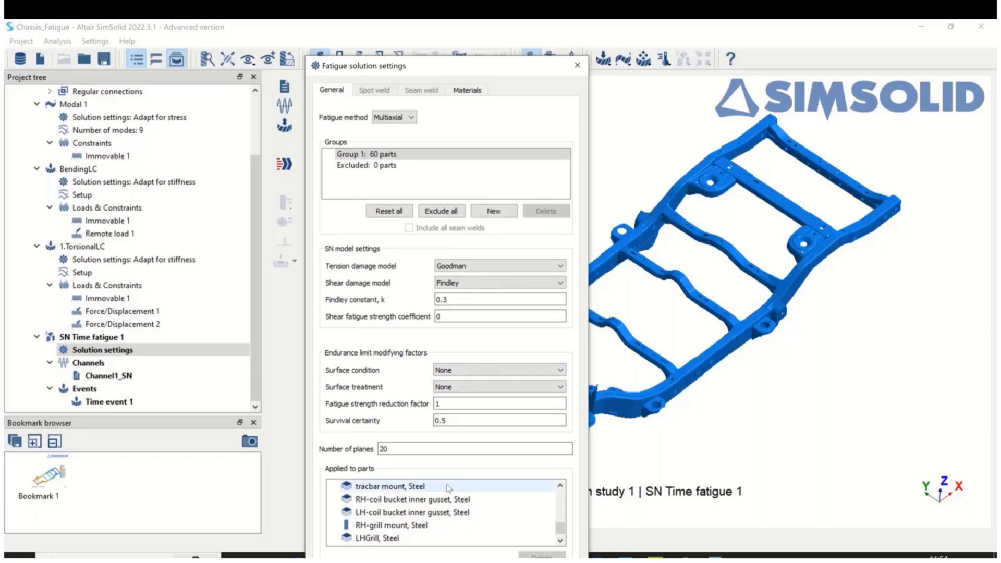
Review the stress-life curve of the Steel material assigned for fatigue analysis, and close the fatigue solution settings
{"action": "left_click_drag", "start_coordinate": [360, 66], "coordinate": [256, 74]}
{"action": "left_click", "coordinate": [364, 99]}
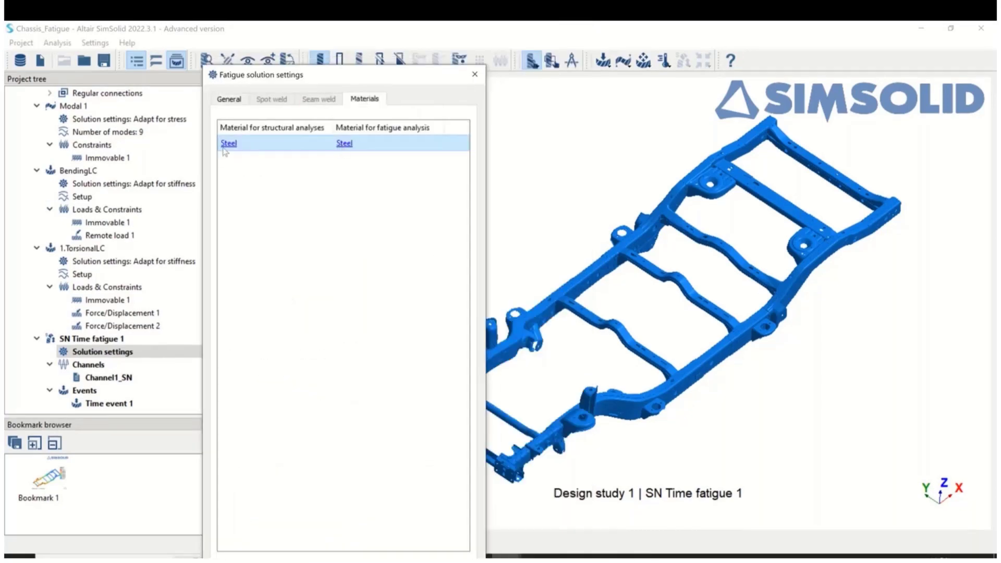
{"action": "left_click", "coordinate": [344, 143]}
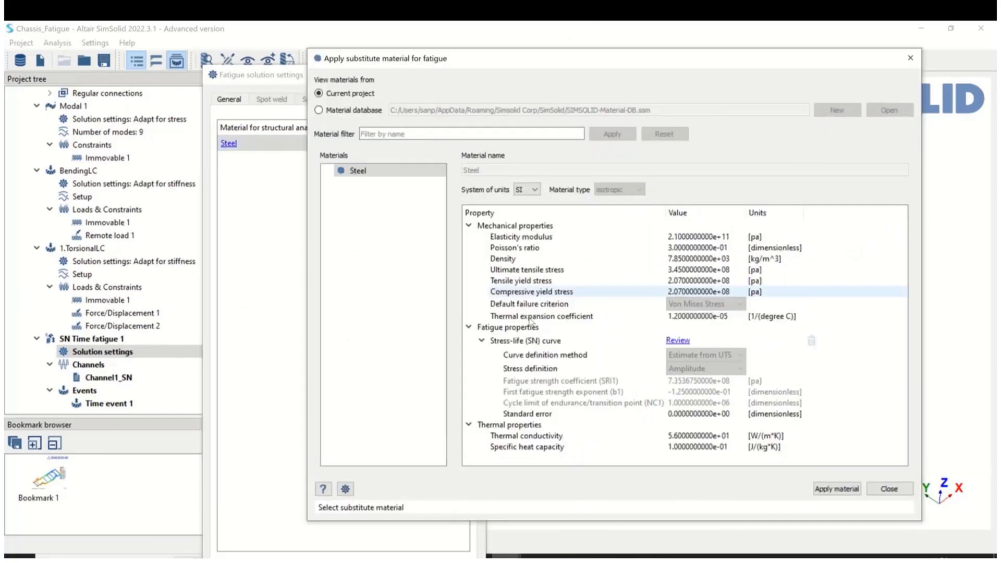
{"action": "left_click", "coordinate": [678, 341]}
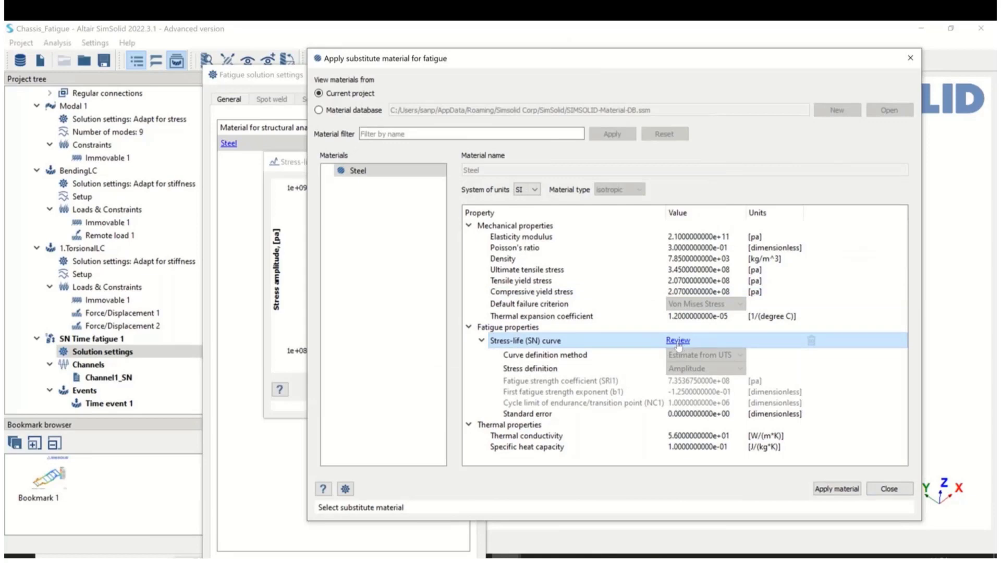
{"action": "left_click_drag", "start_coordinate": [276, 166], "coordinate": [183, 239]}
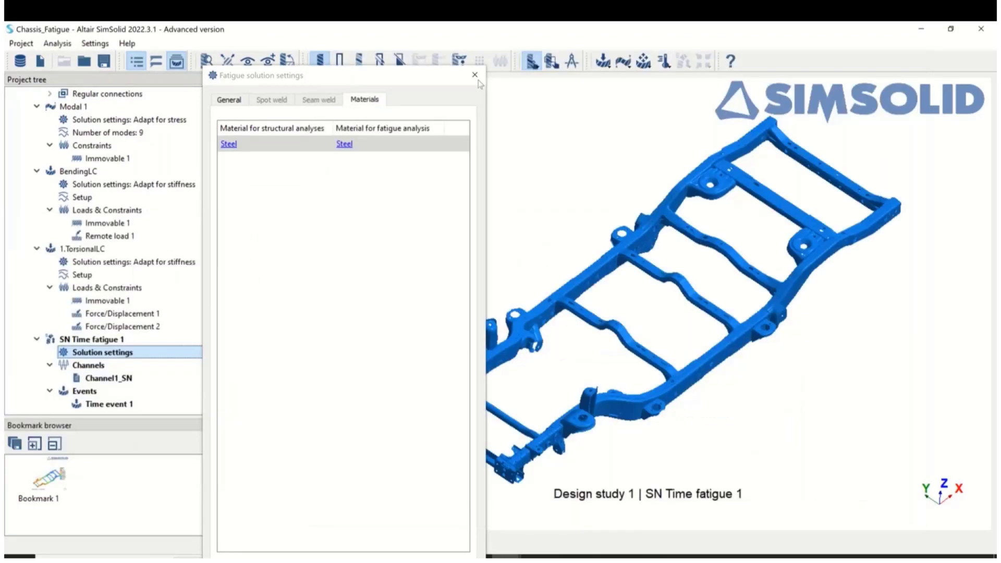
{"action": "left_click", "coordinate": [474, 74]}
Display the fatigue damage contour for the result of SN Time fatigue 1
{"action": "right_click_drag", "start_coordinate": [565, 429], "coordinate": [540, 441]}
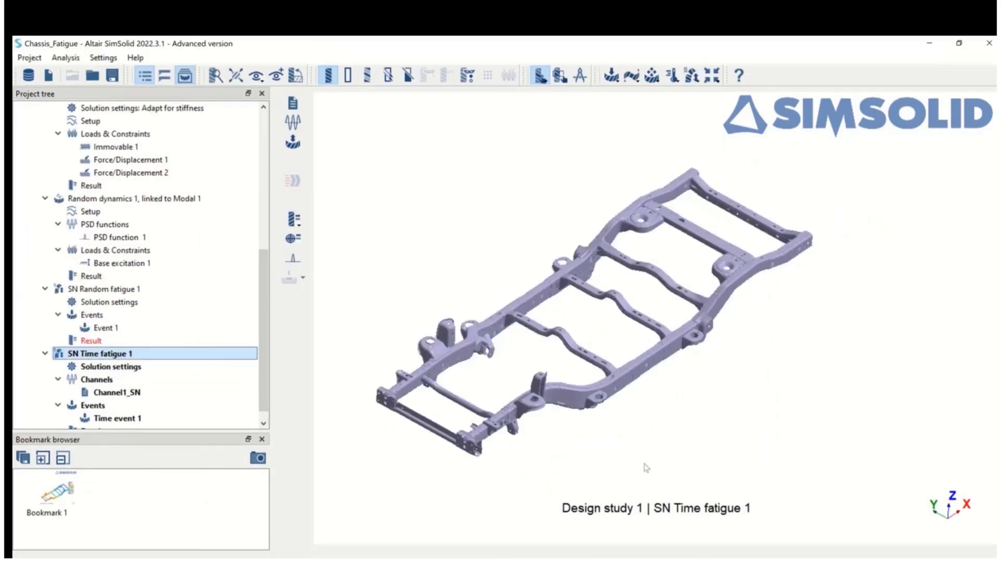
{"action": "left_click_drag", "start_coordinate": [647, 468], "coordinate": [629, 459]}
{"action": "scroll", "coordinate": [98, 379], "scroll_direction": "down", "scroll_amount": 1}
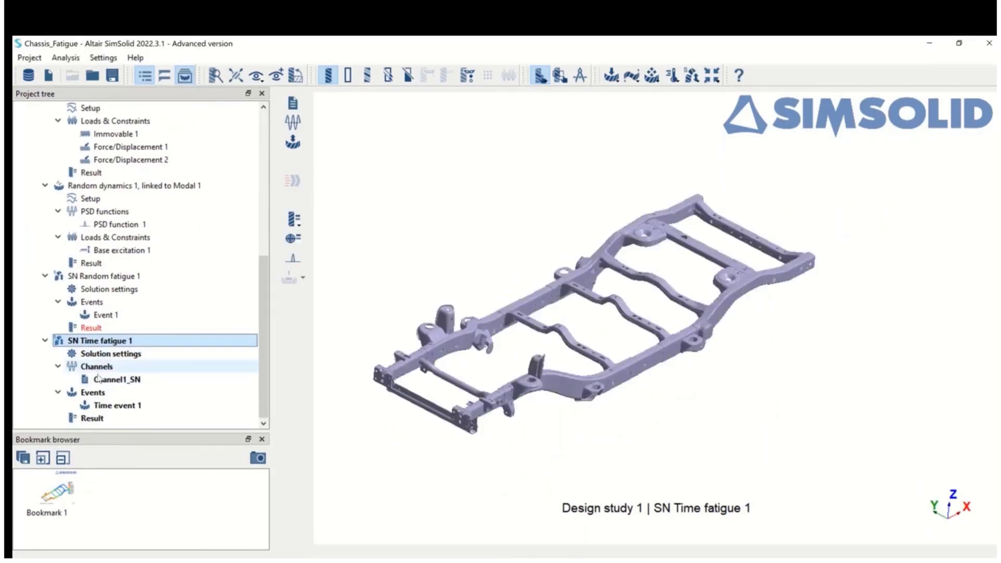
{"action": "left_click", "coordinate": [93, 419]}
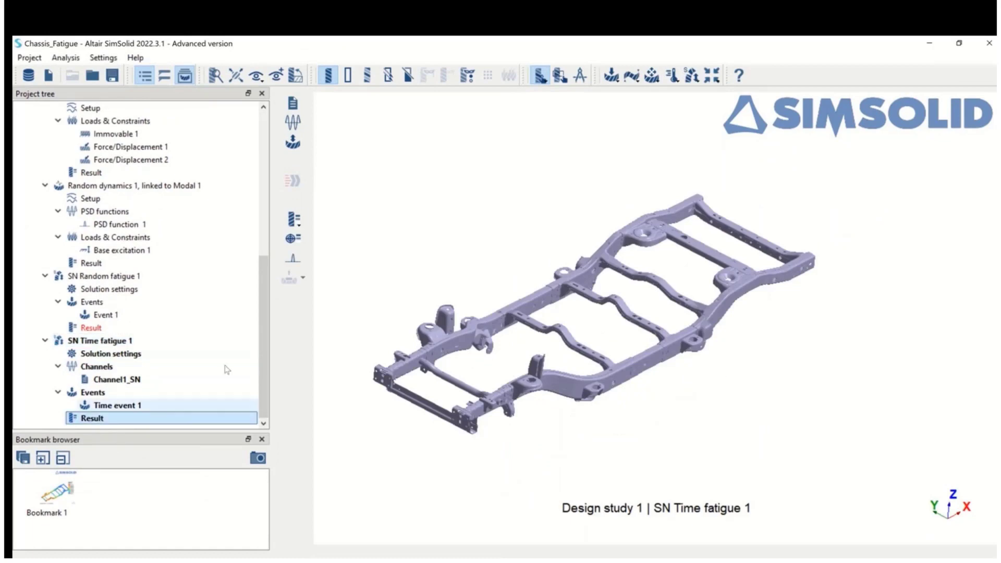
{"action": "left_click", "coordinate": [294, 220]}
{"action": "left_click", "coordinate": [328, 219]}
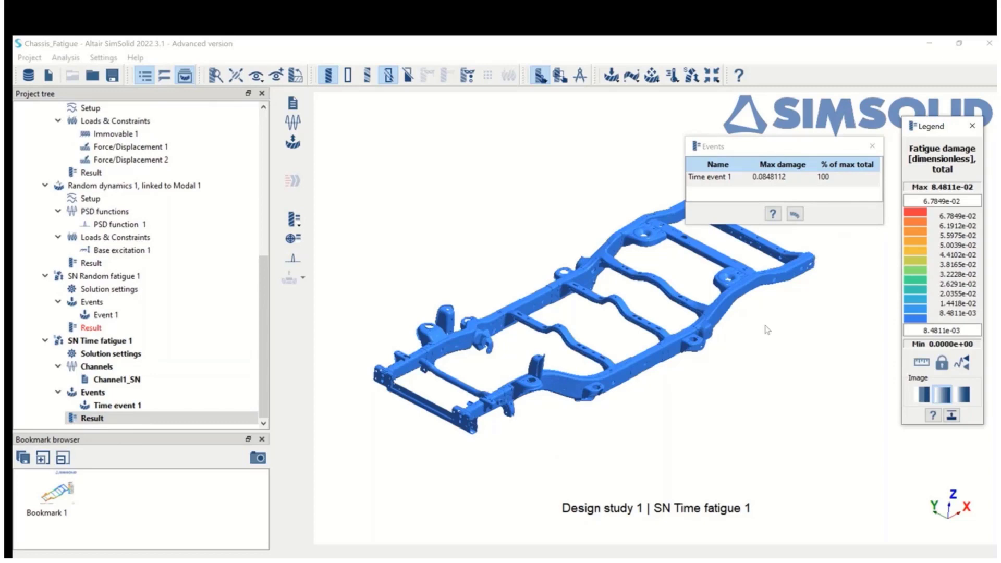
Switch the result plot to fatigue life and set the legend's lower limit to 0
{"action": "left_click", "coordinate": [294, 219]}
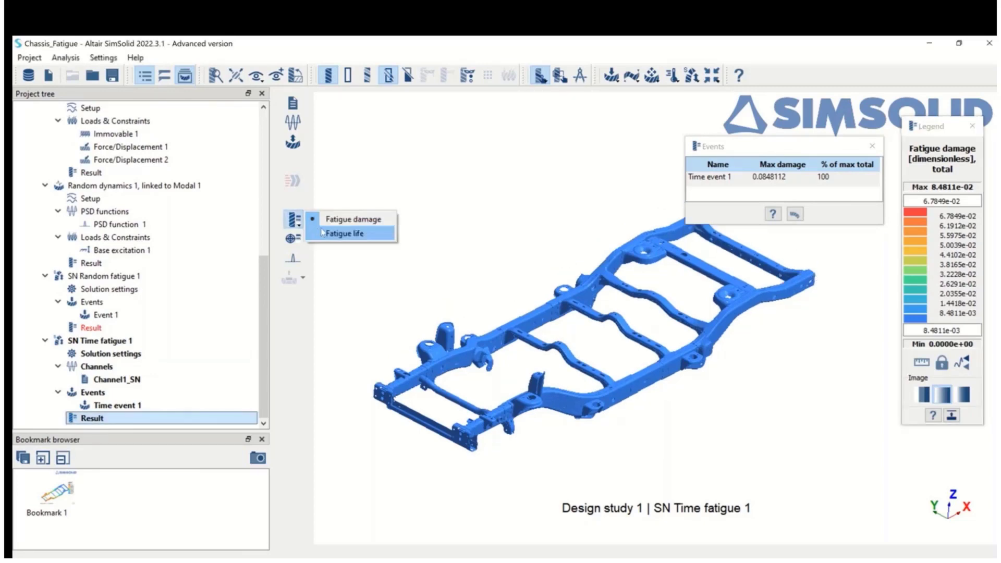
{"action": "left_click", "coordinate": [323, 232]}
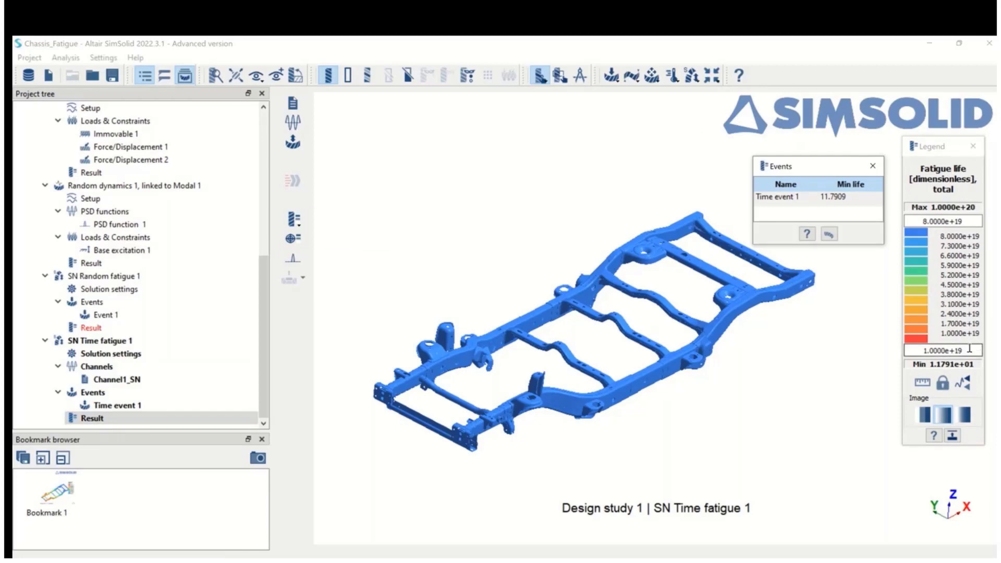
{"action": "left_click_drag", "start_coordinate": [970, 349], "coordinate": [897, 342]}
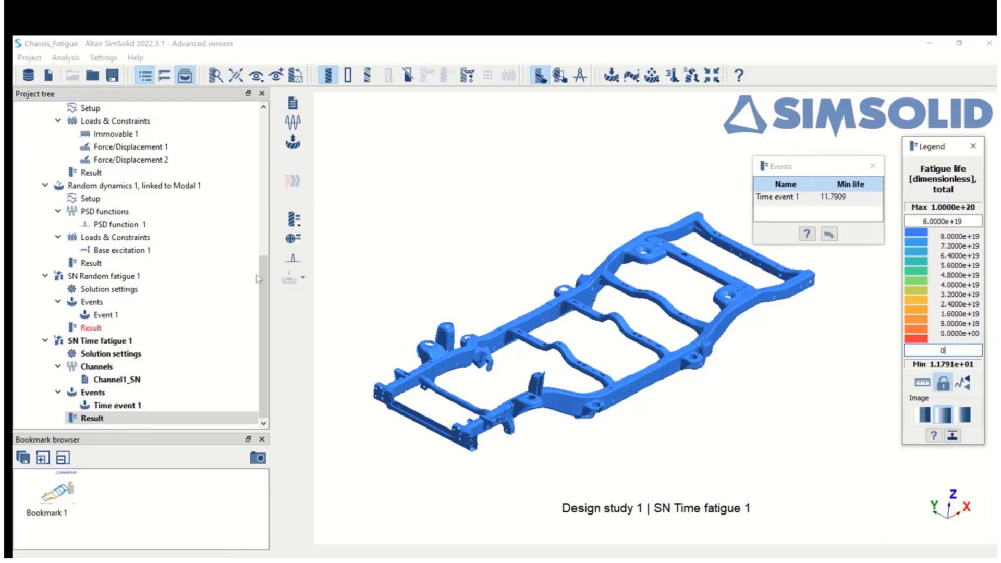
Return the result plot to fatigue damage and move the Events window clear of the chassis
{"action": "left_click", "coordinate": [295, 220]}
{"action": "left_click", "coordinate": [299, 224]}
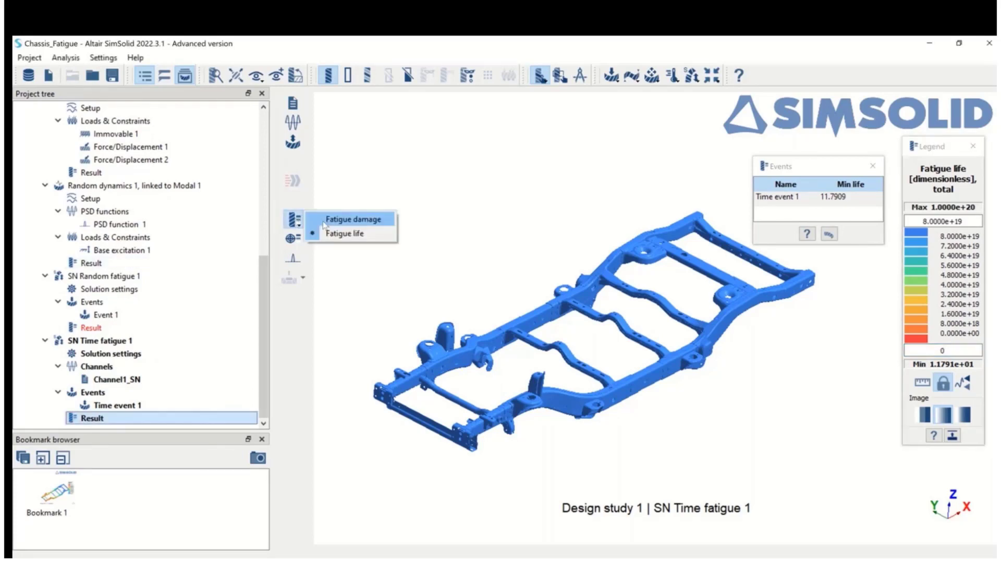
{"action": "left_click", "coordinate": [334, 223]}
{"action": "left_click_drag", "start_coordinate": [802, 163], "coordinate": [816, 104]}
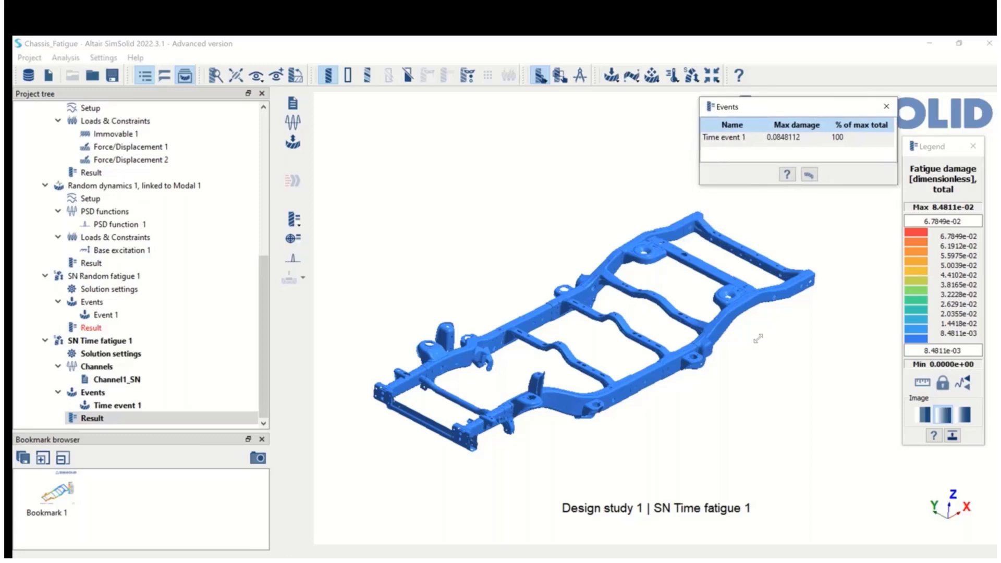
{"action": "left_click_drag", "start_coordinate": [758, 339], "coordinate": [753, 364]}
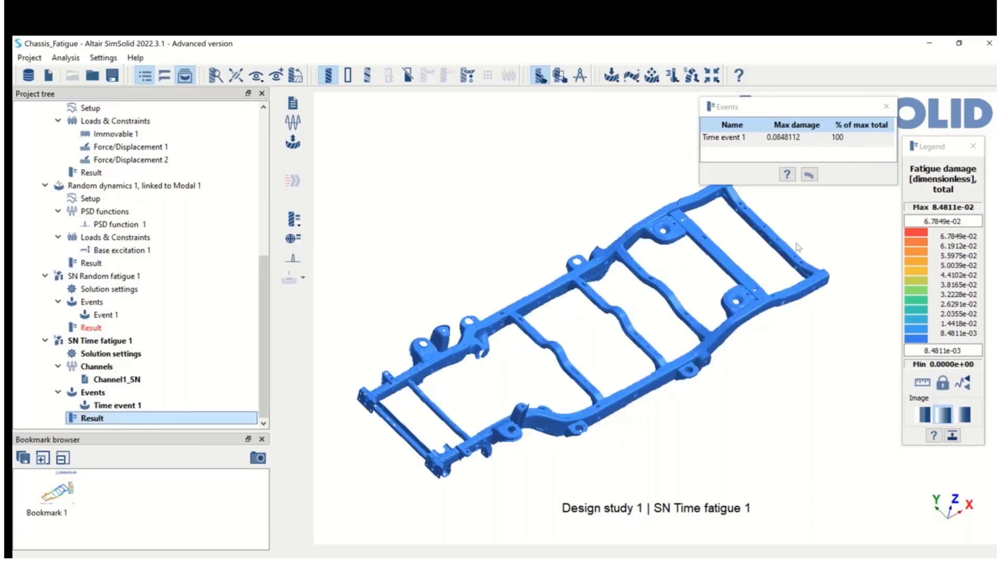
Rank the parts by damage and examine the damage hot spot on the LH-sway bar channel tab up close
{"action": "left_click", "coordinate": [428, 75]}
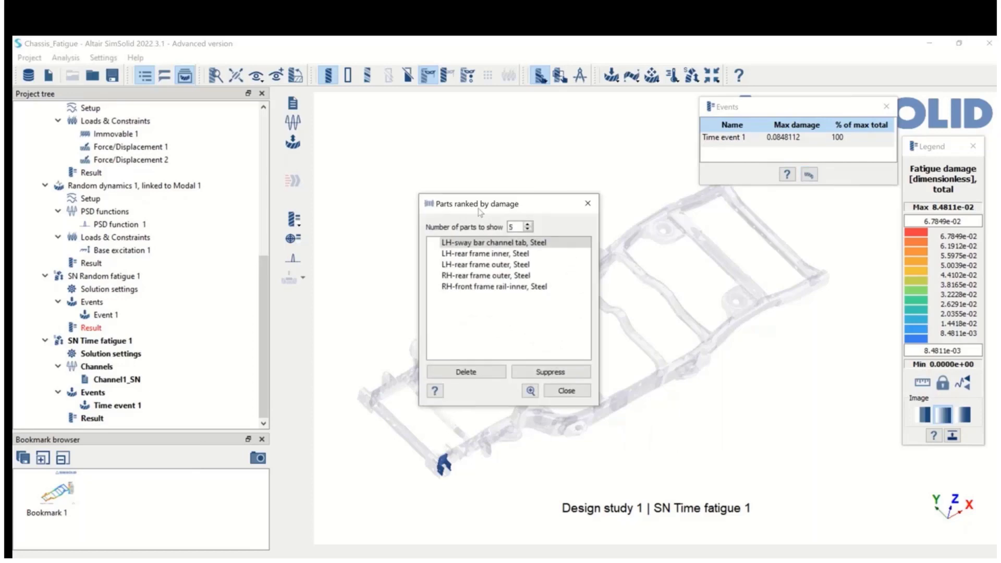
{"action": "left_click_drag", "start_coordinate": [480, 210], "coordinate": [367, 121]}
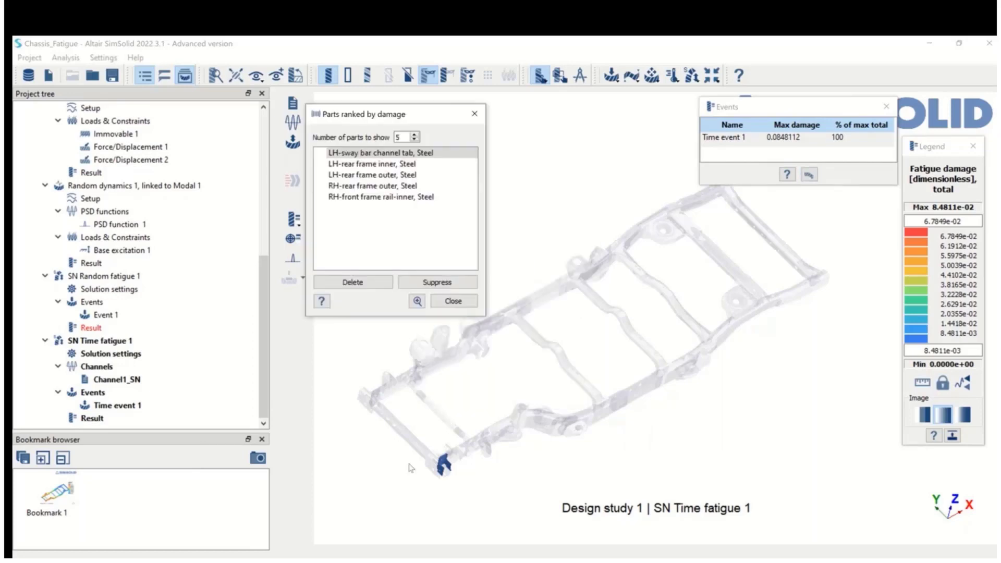
{"action": "left_click", "coordinate": [417, 301]}
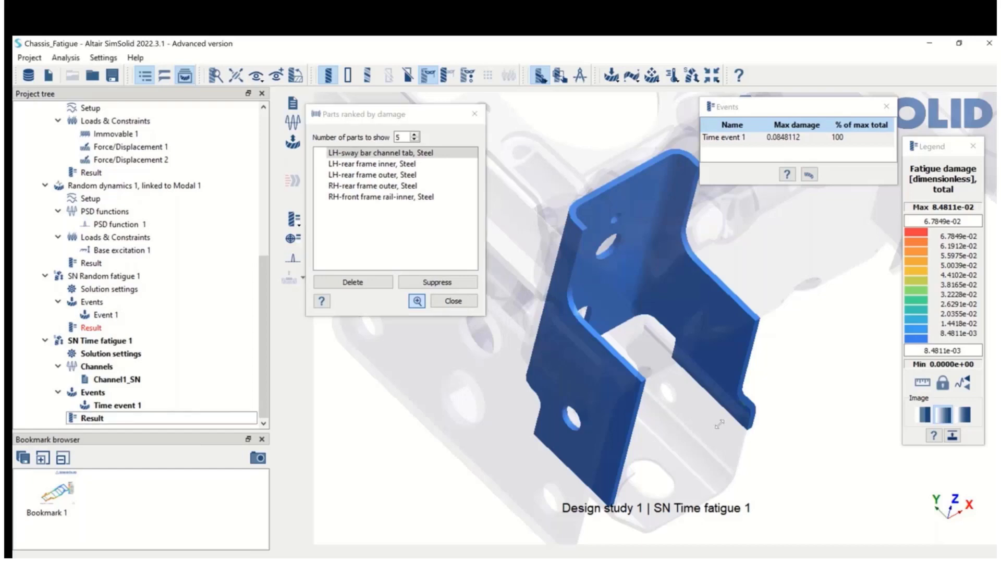
{"action": "left_click_drag", "start_coordinate": [719, 424], "coordinate": [805, 428]}
{"action": "scroll", "coordinate": [798, 414], "scroll_direction": "up", "scroll_amount": 2}
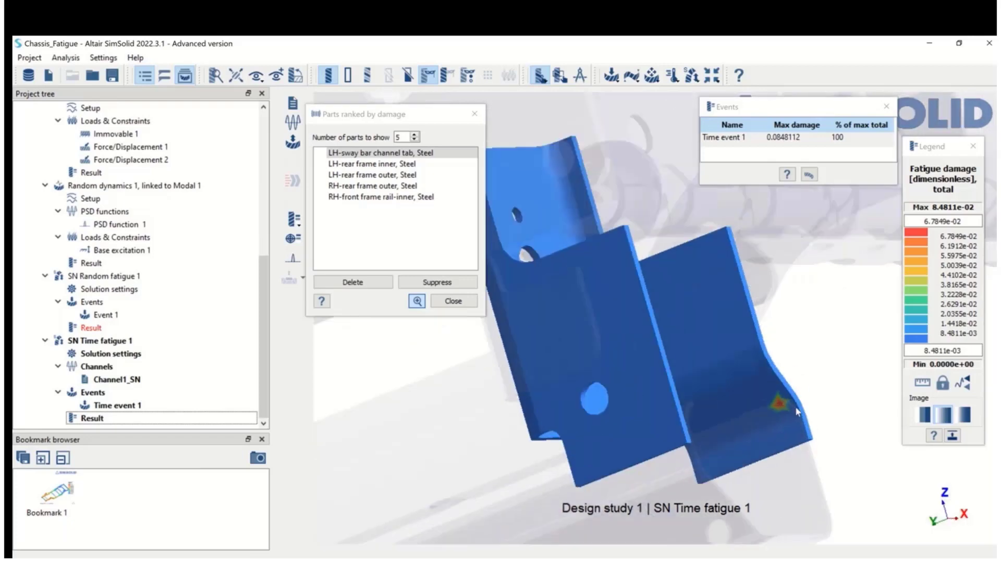
{"action": "scroll", "coordinate": [796, 406], "scroll_direction": "up", "scroll_amount": 2}
{"action": "scroll", "coordinate": [793, 401], "scroll_direction": "up", "scroll_amount": 1}
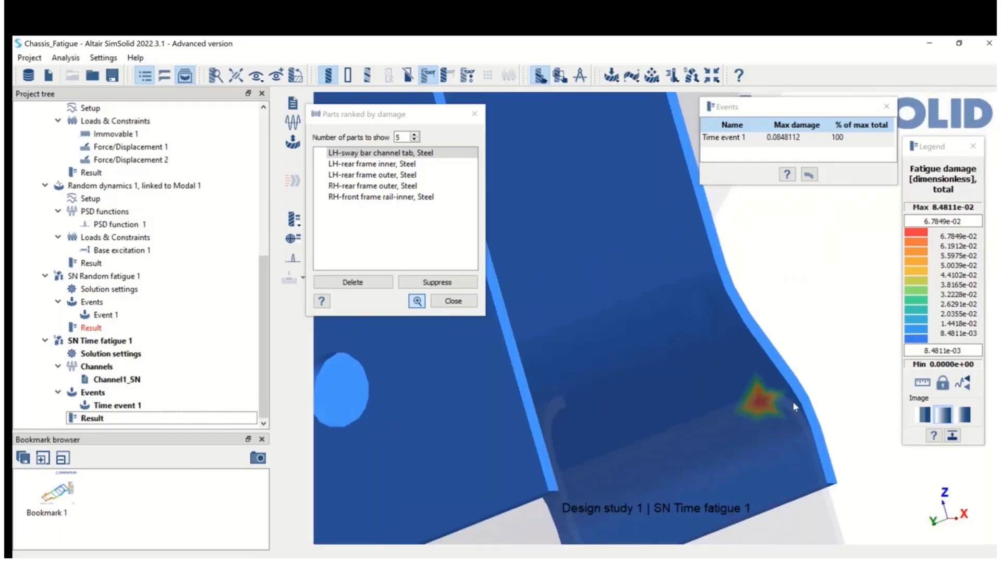
{"action": "scroll", "coordinate": [793, 402], "scroll_direction": "down", "scroll_amount": 5}
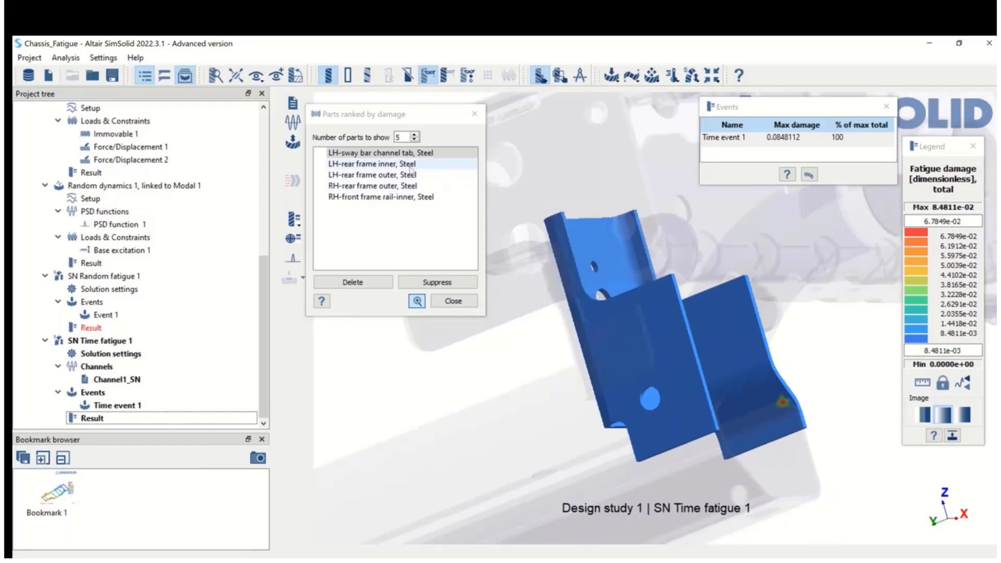
Examine the damage contour on the LH-rear frame inner part, and close the ranked parts list to show the whole frame
{"action": "left_click", "coordinate": [411, 165]}
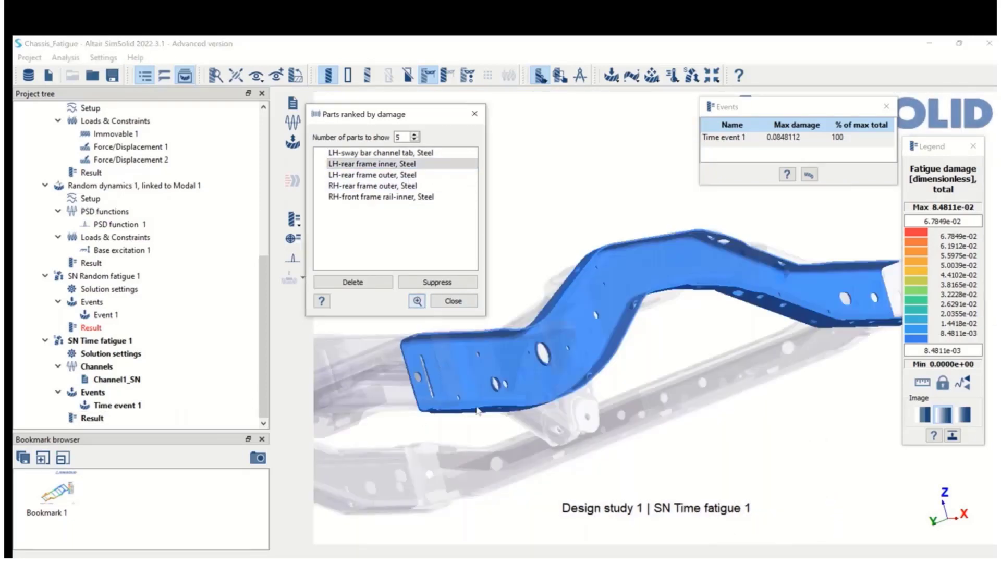
{"action": "left_click", "coordinate": [737, 353]}
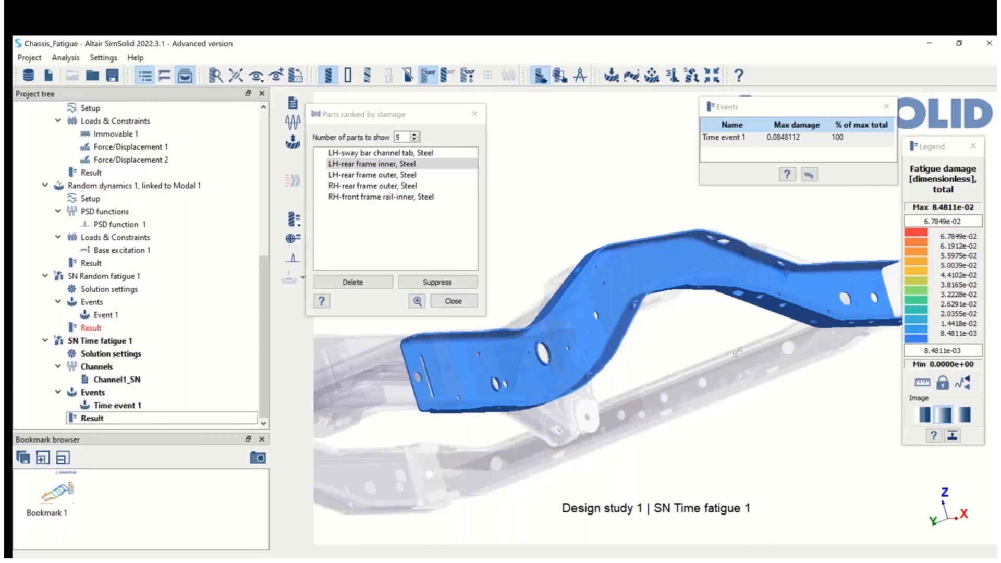
{"action": "left_click_drag", "start_coordinate": [738, 353], "coordinate": [722, 388]}
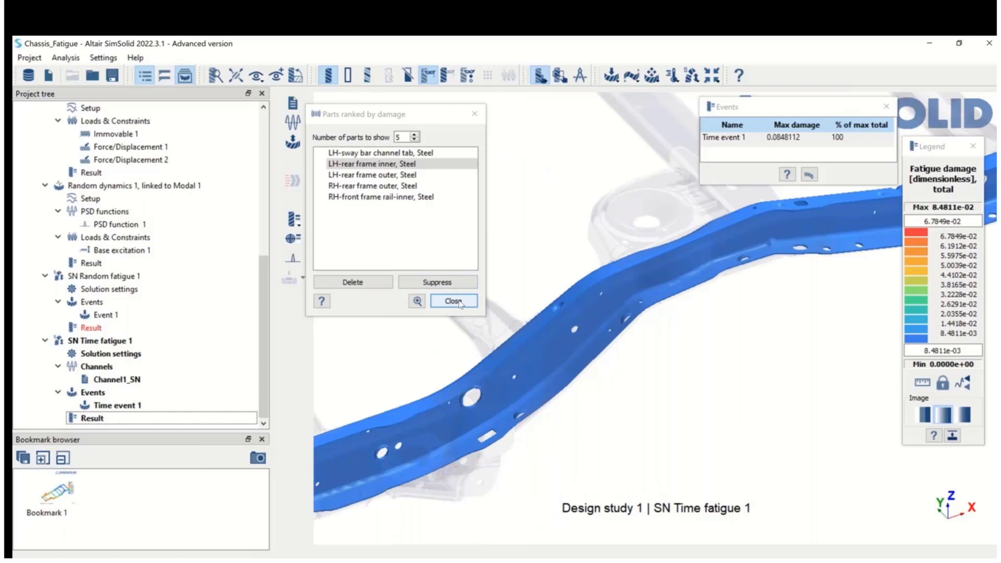
{"action": "left_click", "coordinate": [459, 302]}
{"action": "scroll", "coordinate": [659, 375], "scroll_direction": "down", "scroll_amount": 5}
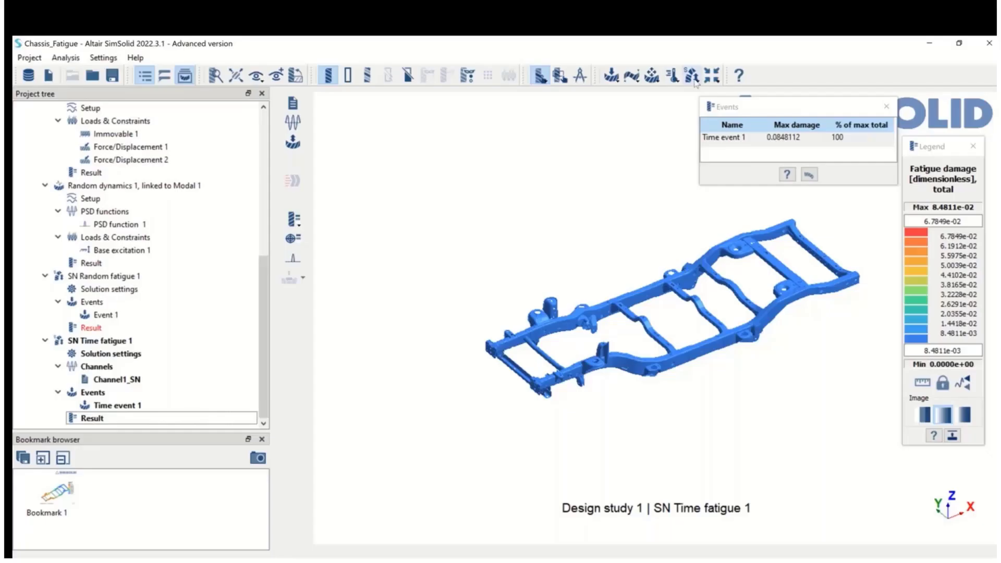
Create an SN Sequential fatigue analysis and review its fatigue solution settings
{"action": "left_click", "coordinate": [693, 76]}
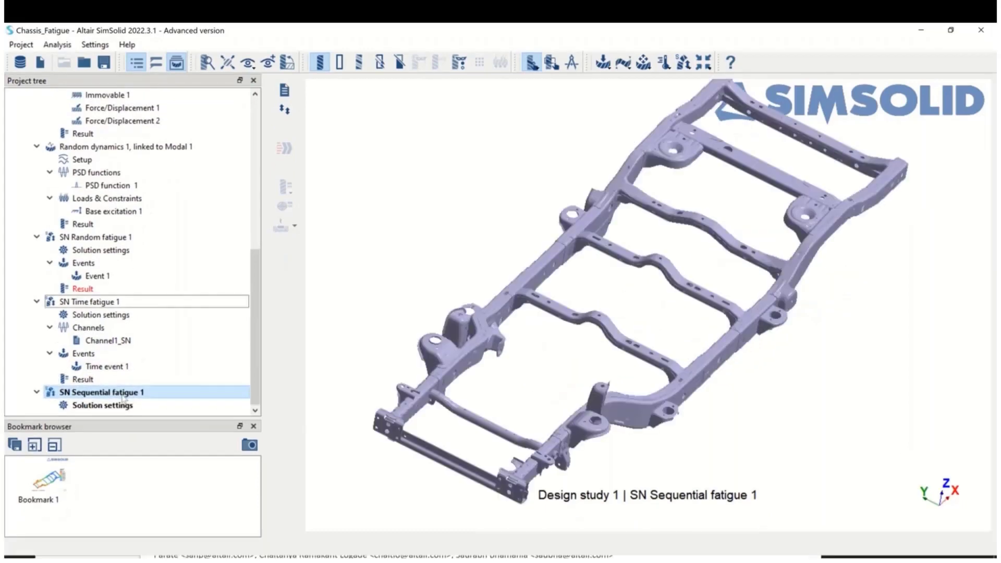
{"action": "left_click", "coordinate": [123, 396]}
{"action": "double_click", "coordinate": [119, 409]}
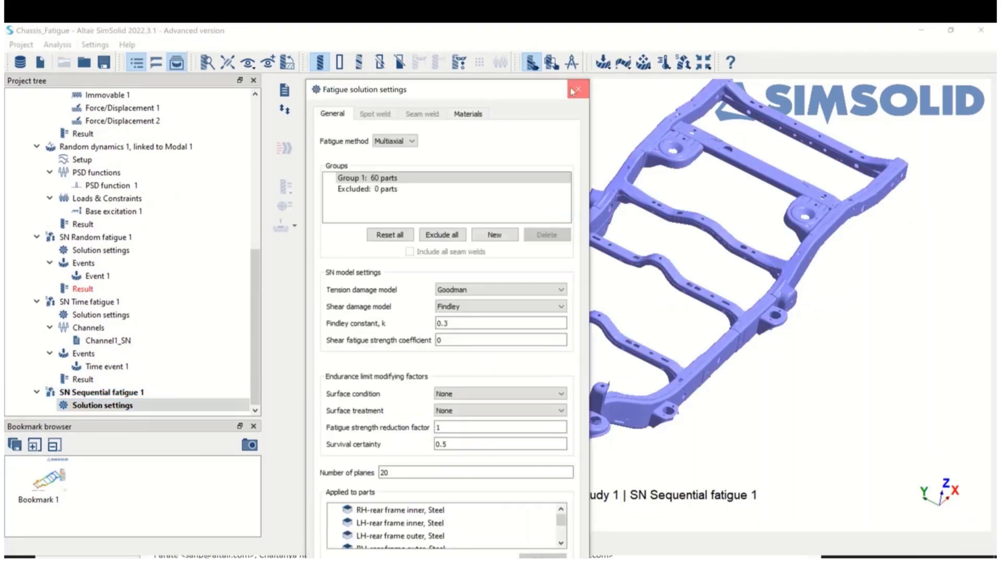
{"action": "left_click", "coordinate": [573, 91]}
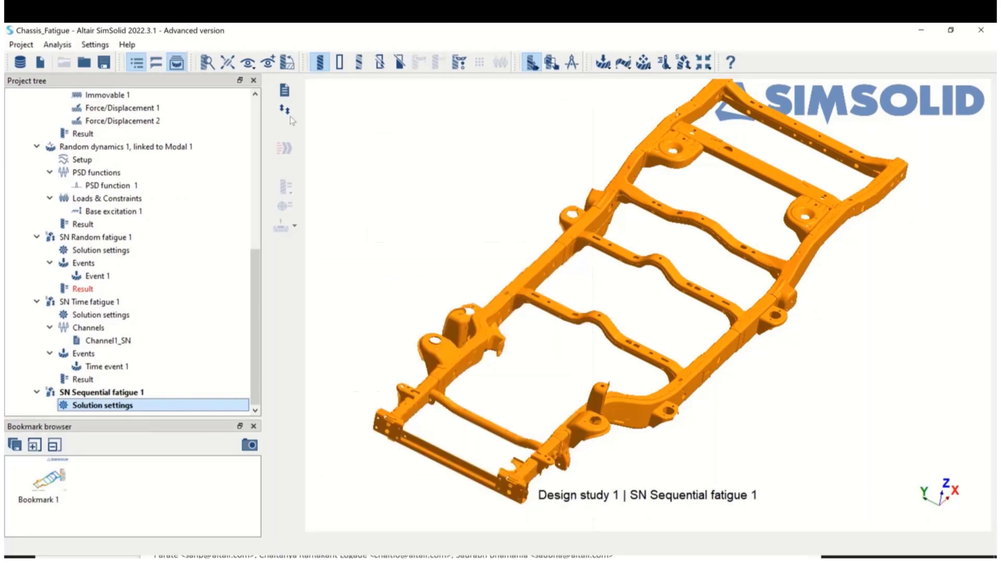
{"action": "left_click", "coordinate": [285, 111]}
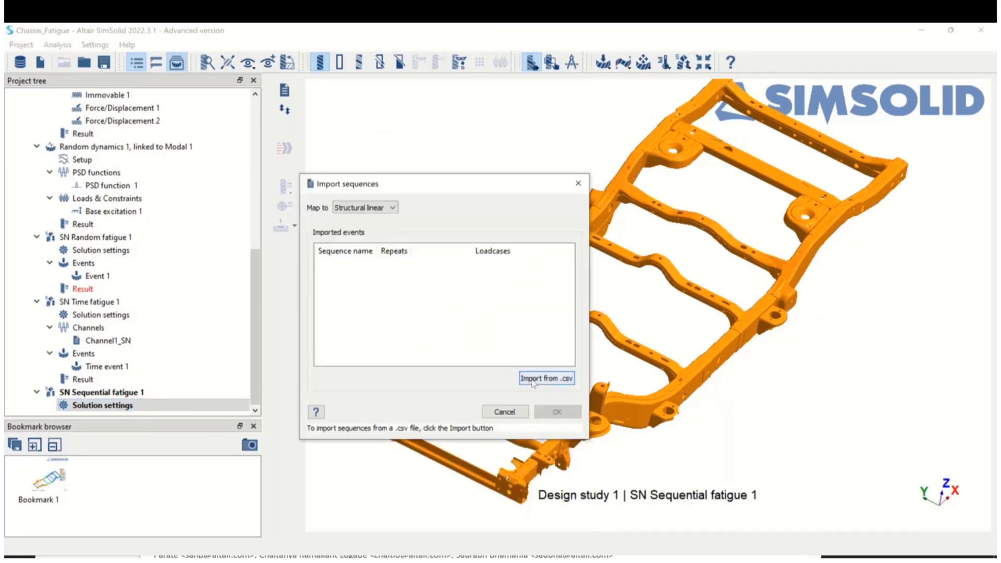
{"action": "left_click", "coordinate": [533, 382]}
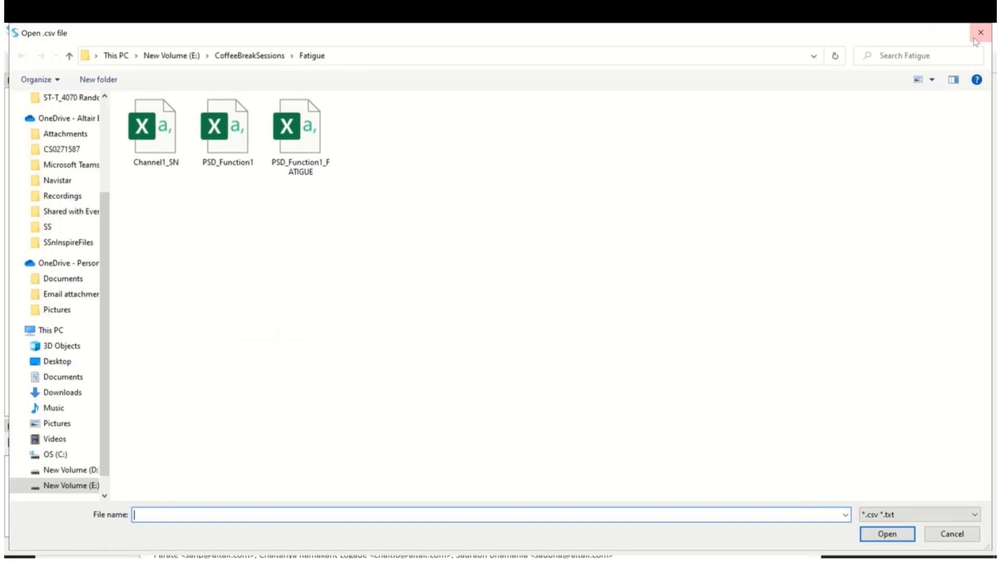
{"action": "left_click", "coordinate": [979, 33]}
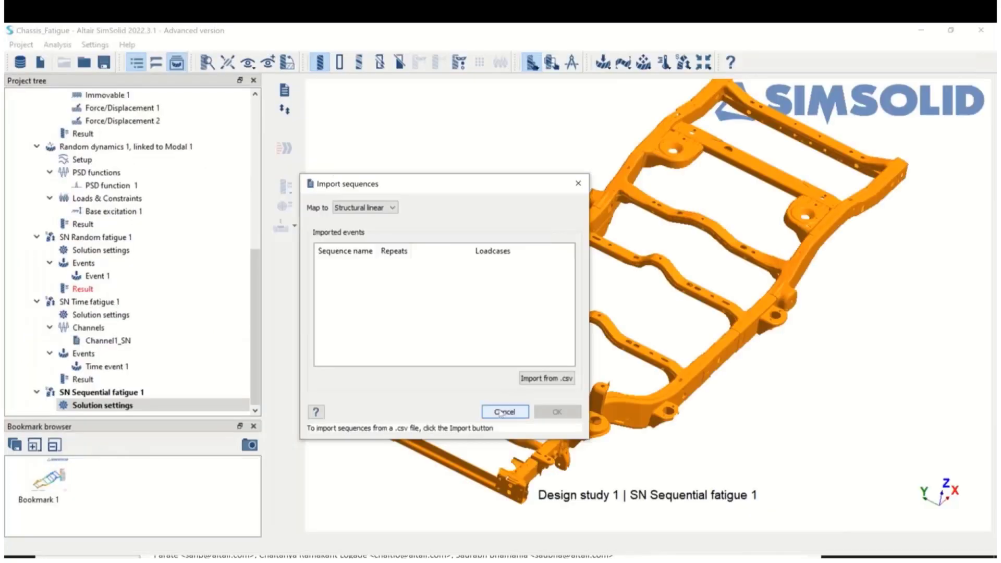
{"action": "left_click", "coordinate": [503, 412]}
Start a load sequence with three rows using BendingLC, 1.TorsionalLC and 1.TorsionalLC
{"action": "left_click", "coordinate": [285, 111]}
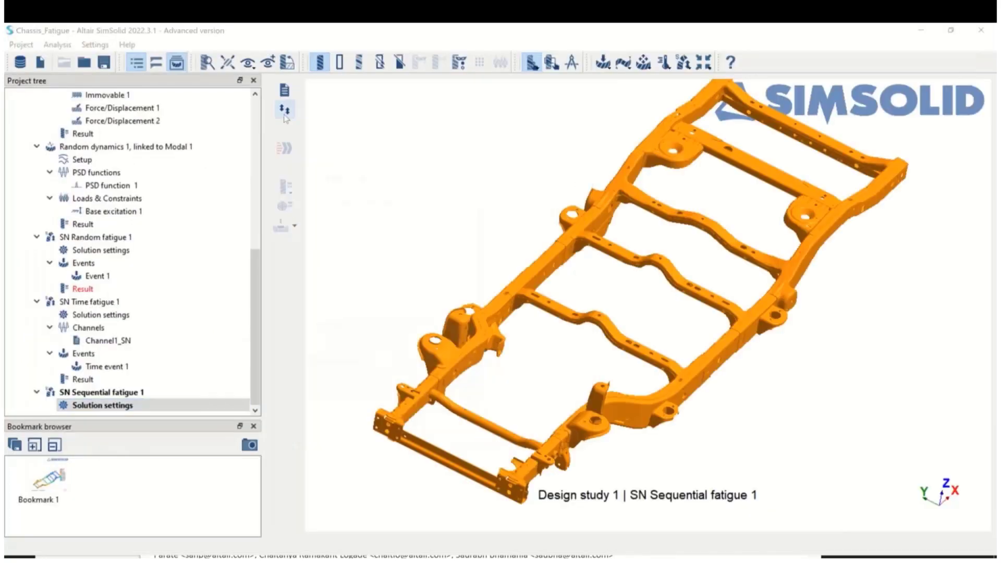
{"action": "left_click", "coordinate": [330, 328]}
{"action": "left_click", "coordinate": [330, 329]}
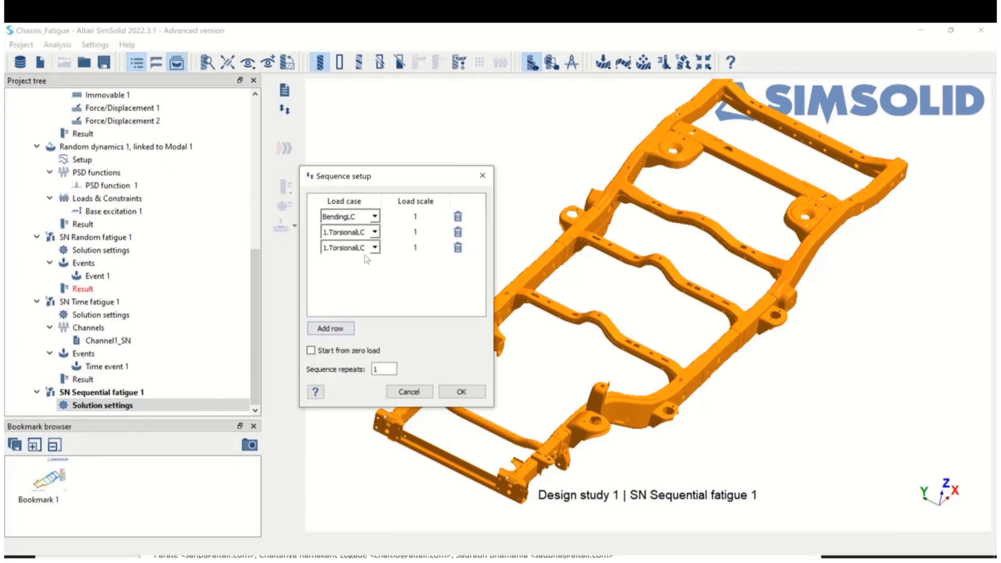
Set the load scales to 10 for BendingLC, 10 for the first 1.TorsionalLC row and 20 for the second
{"action": "left_click", "coordinate": [422, 218]}
{"action": "type", "text": "0"}
{"action": "left_click", "coordinate": [421, 233]}
{"action": "type", "text": "0"}
{"action": "left_click", "coordinate": [421, 247]}
{"action": "key", "text": "BackSpace"}
{"action": "type", "text": "20"}
Set the sequence repeats to 1000 and make the sequence start from zero load
{"action": "left_click", "coordinate": [384, 370]}
{"action": "type", "text": "000"}
{"action": "left_click", "coordinate": [311, 350]}
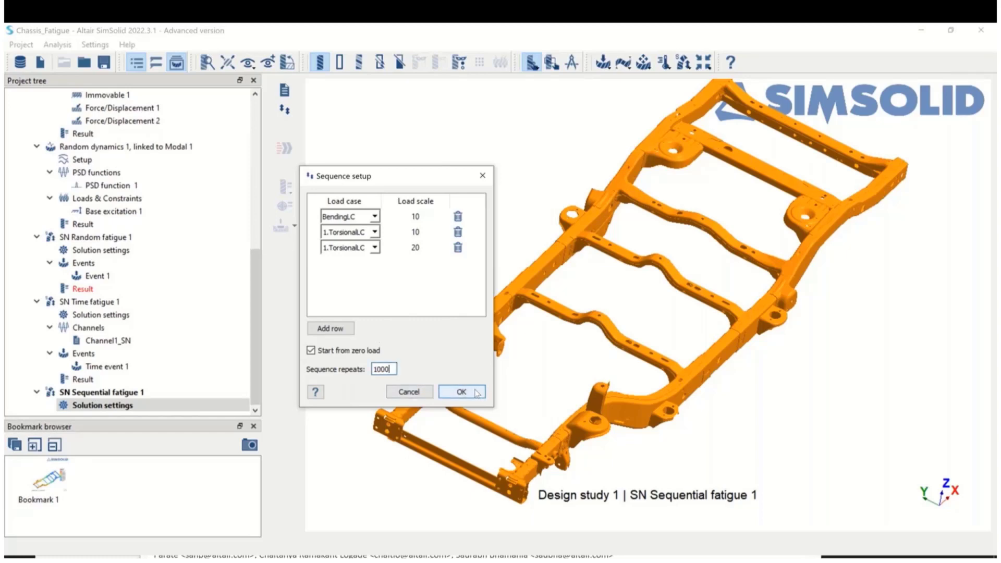
Confirm the load sequence and solve the SN Sequential fatigue 1 analysis
{"action": "left_click", "coordinate": [462, 392]}
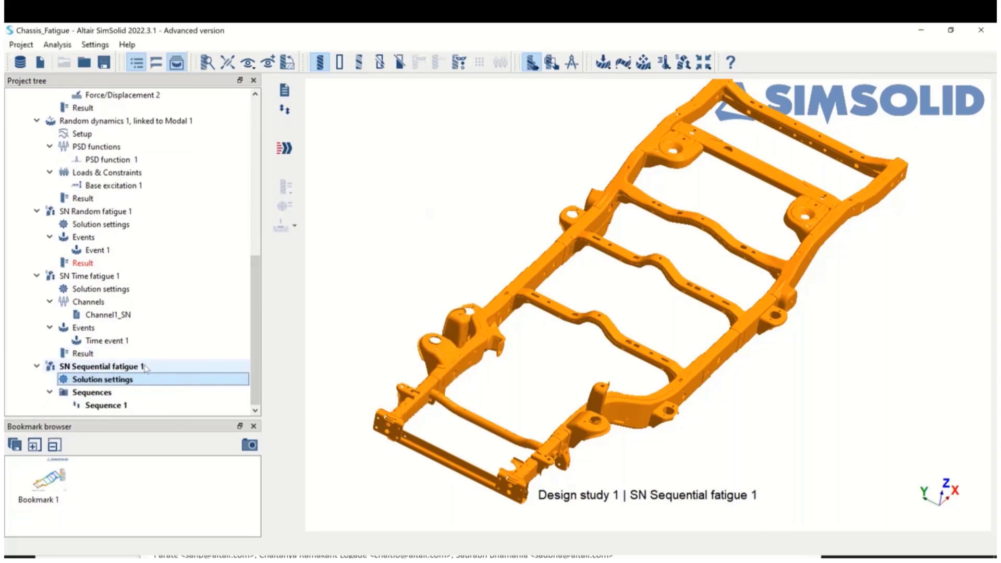
{"action": "left_click", "coordinate": [146, 368]}
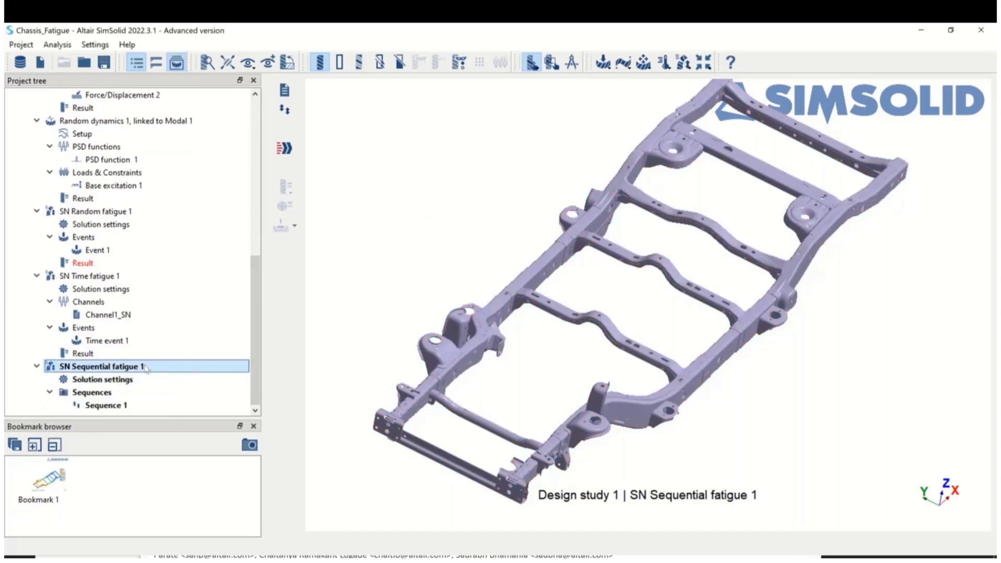
{"action": "left_click", "coordinate": [285, 150]}
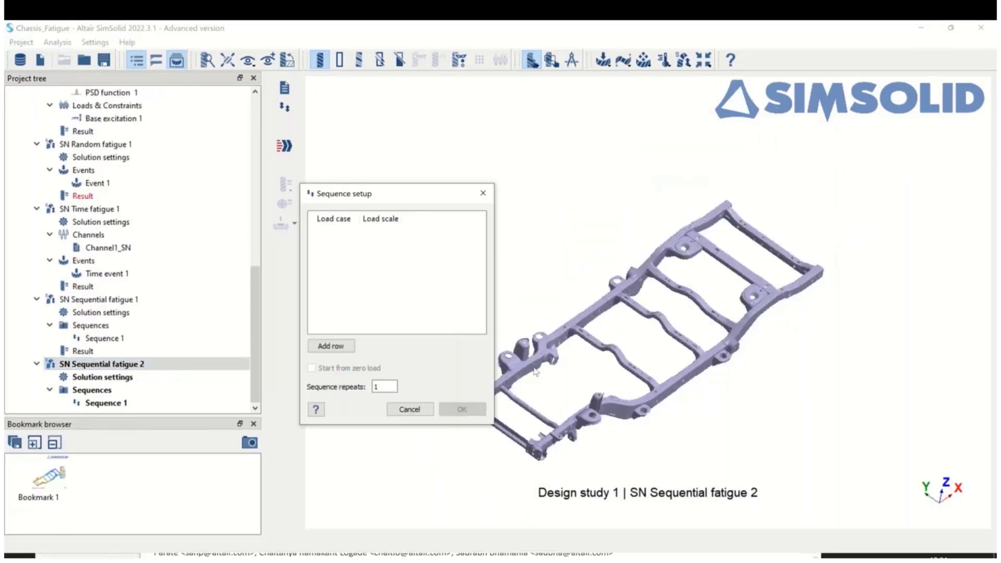
Fill the second load sequence of SN Sequential fatigue 2 with three rows using 1.TorsionalLC, BendingLC and 1.TorsionalLC
{"action": "left_click", "coordinate": [331, 346]}
{"action": "left_click", "coordinate": [331, 346]}
{"action": "left_click", "coordinate": [330, 346]}
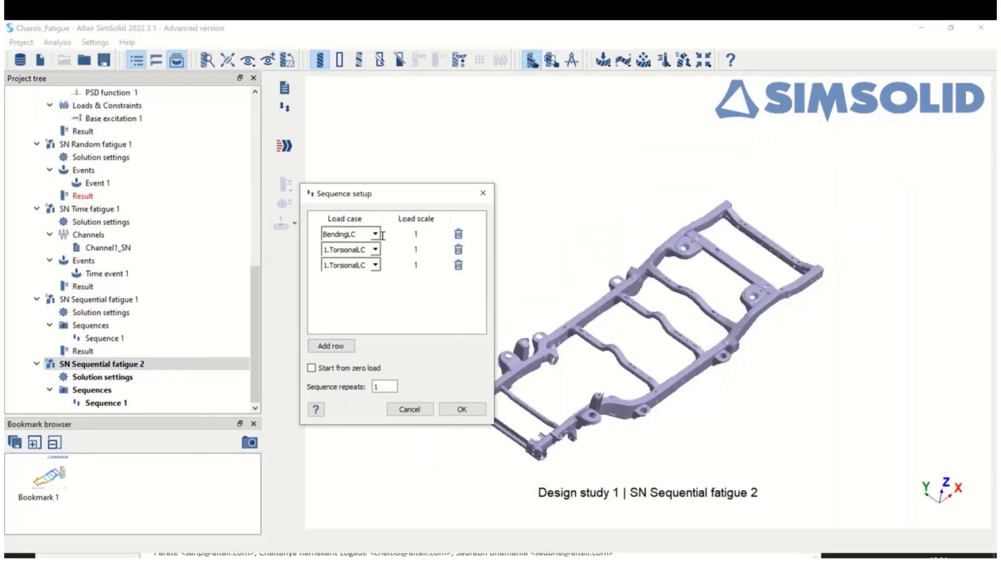
{"action": "left_click", "coordinate": [375, 235]}
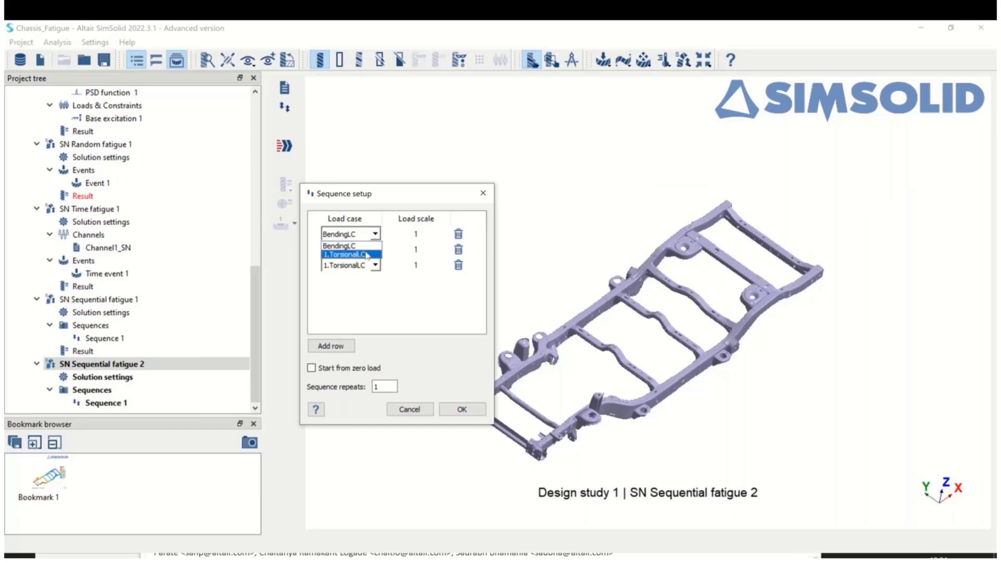
{"action": "left_click", "coordinate": [368, 255]}
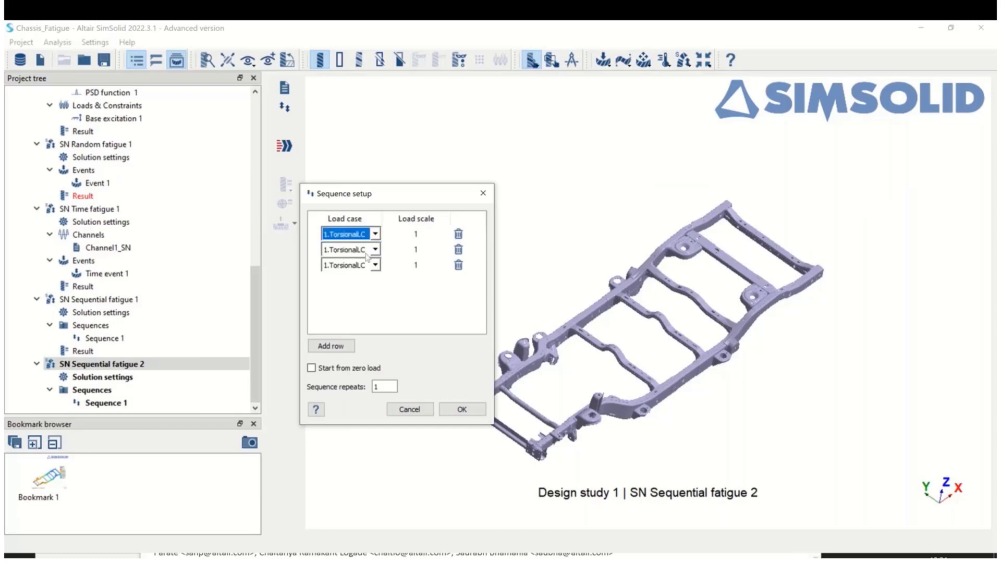
{"action": "left_click", "coordinate": [367, 255]}
{"action": "left_click", "coordinate": [345, 261]}
{"action": "left_click", "coordinate": [365, 265]}
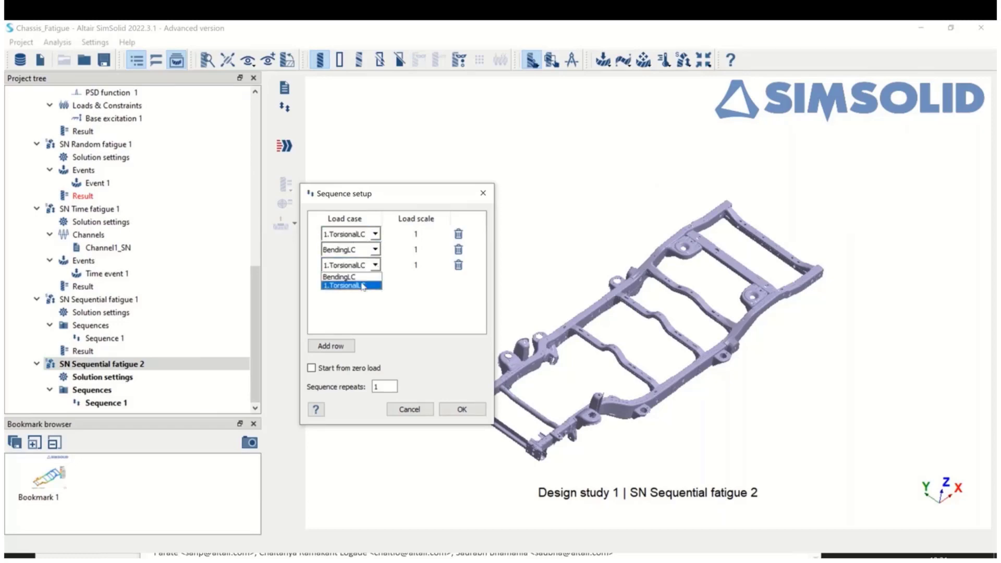
{"action": "left_click", "coordinate": [364, 286]}
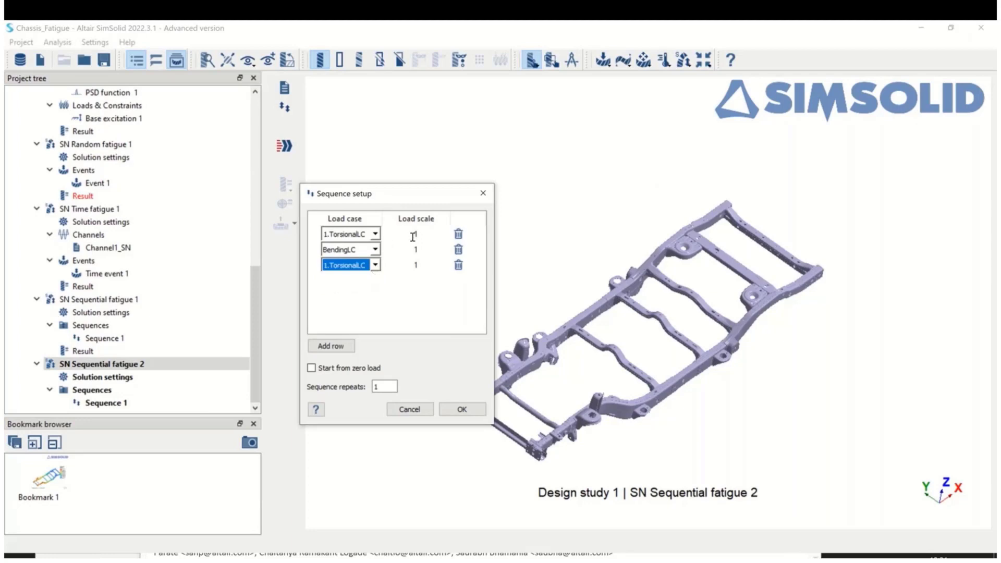
Set the load scales to 5 for the first row and 2 for BendingLC, with 1000 sequence repeats, and accept the sequence
{"action": "double_click", "coordinate": [412, 236]}
{"action": "type", "text": "5"}
{"action": "double_click", "coordinate": [416, 250]}
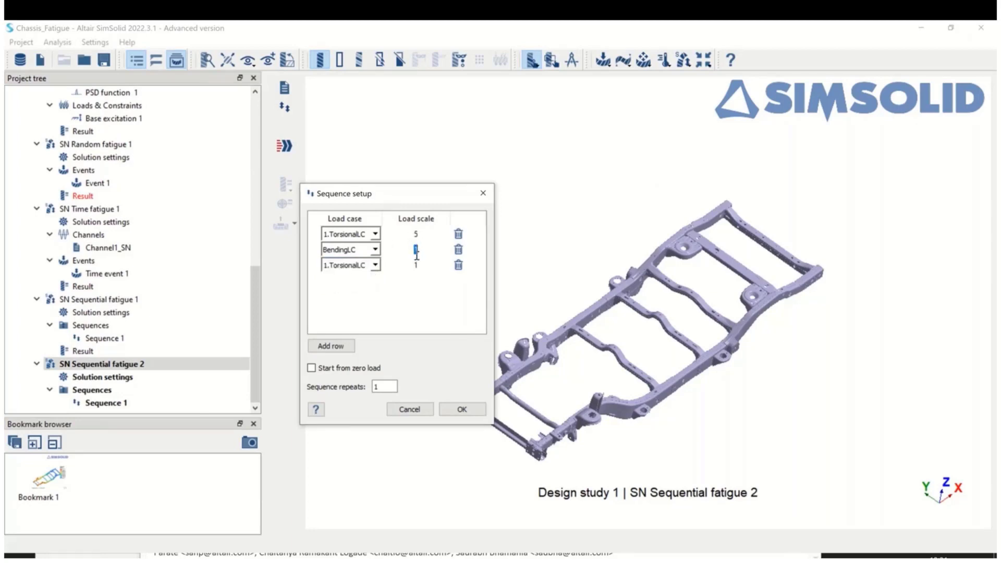
{"action": "type", "text": "2"}
{"action": "double_click", "coordinate": [416, 265]}
{"action": "double_click", "coordinate": [384, 387]}
{"action": "type", "text": "1000"}
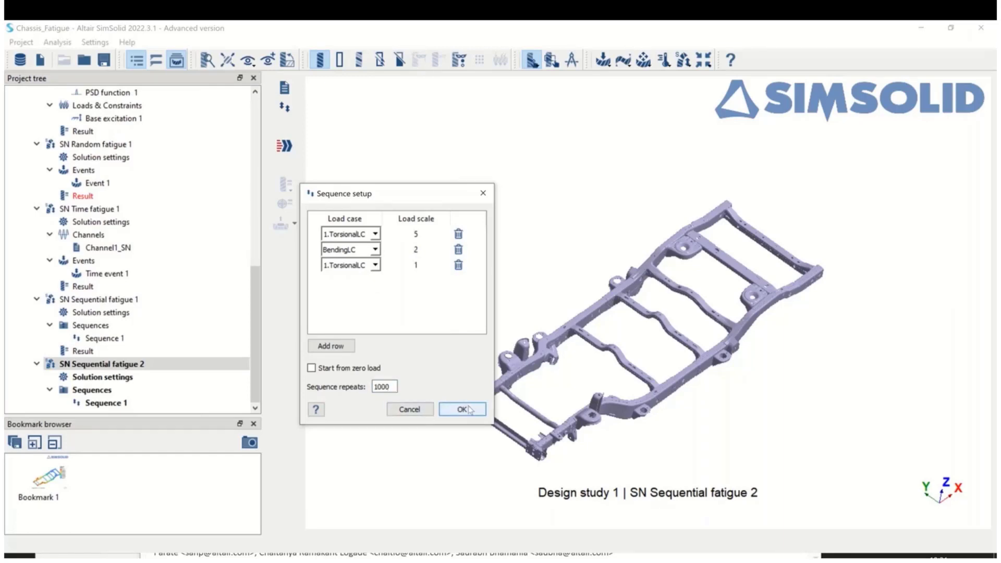
{"action": "left_click", "coordinate": [463, 409]}
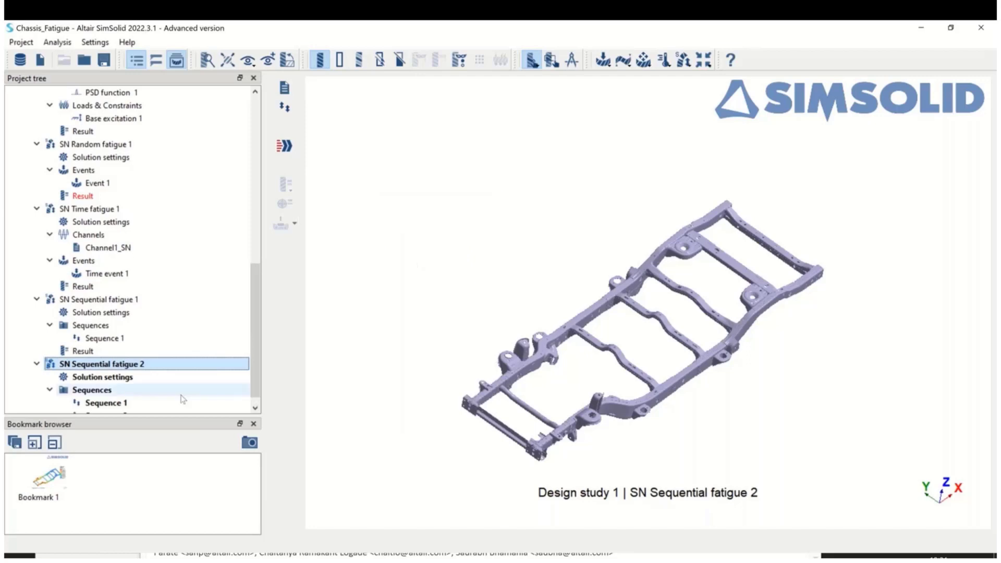
Solve the SN Sequential fatigue 2 analysis and display its total fatigue damage on the frame
{"action": "left_click", "coordinate": [283, 148]}
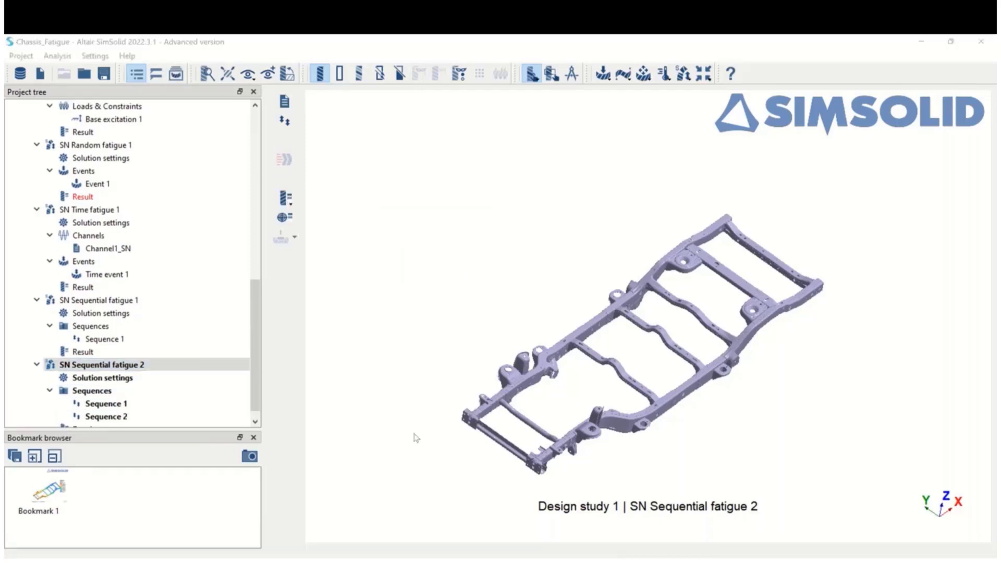
{"action": "scroll", "coordinate": [198, 403], "scroll_direction": "down", "scroll_amount": 1}
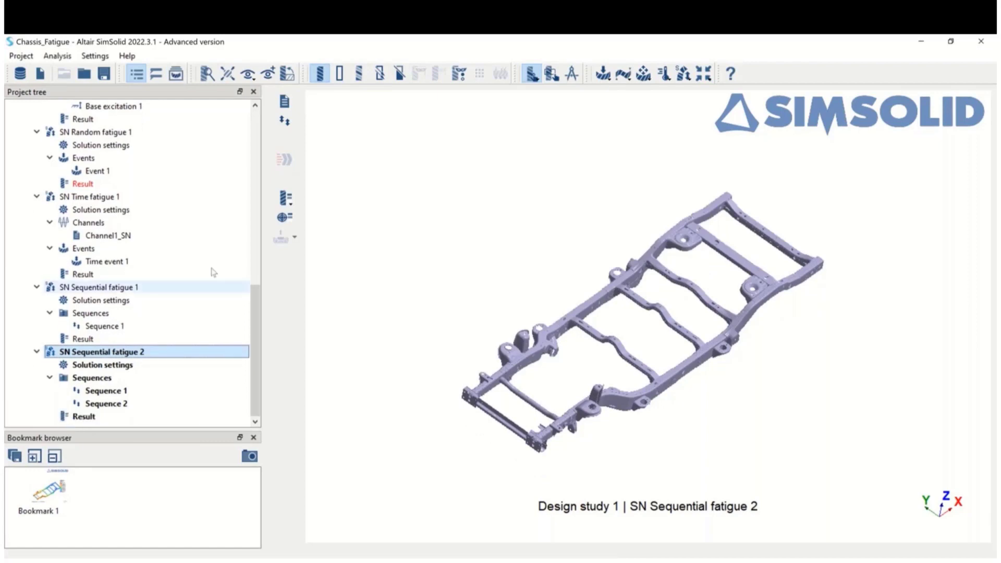
{"action": "left_click", "coordinate": [286, 200]}
{"action": "left_click", "coordinate": [345, 198]}
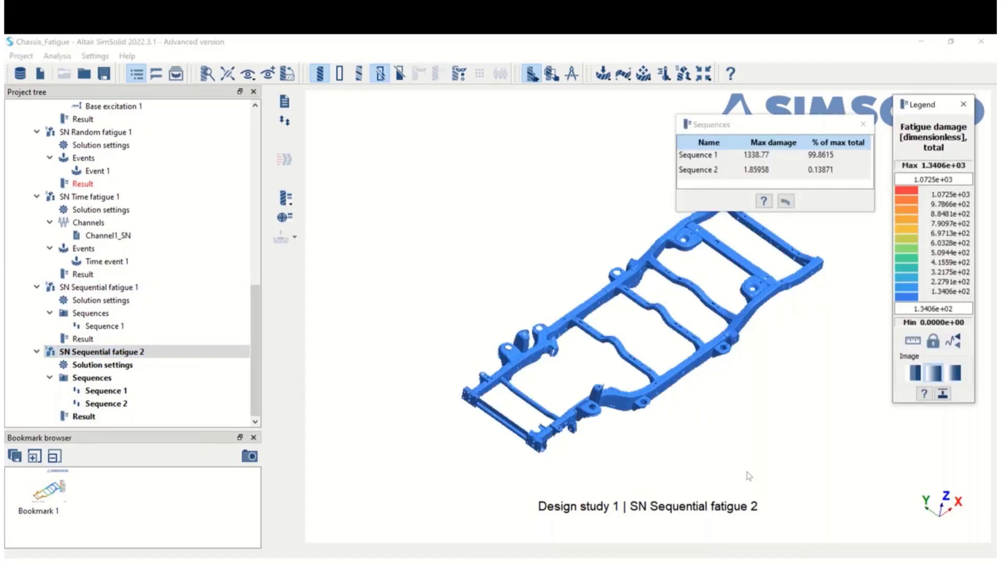
{"action": "left_click_drag", "start_coordinate": [749, 476], "coordinate": [619, 275]}
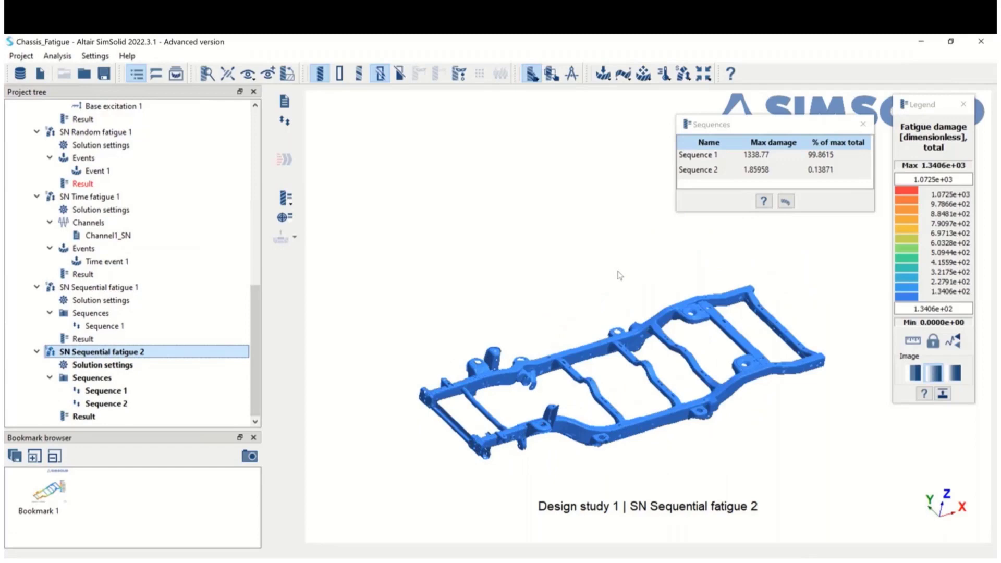
Show the fatigue damage of Sequence 2 and rank the parts by damage to inspect the LH-sway bar channel tab
{"action": "left_click", "coordinate": [695, 171]}
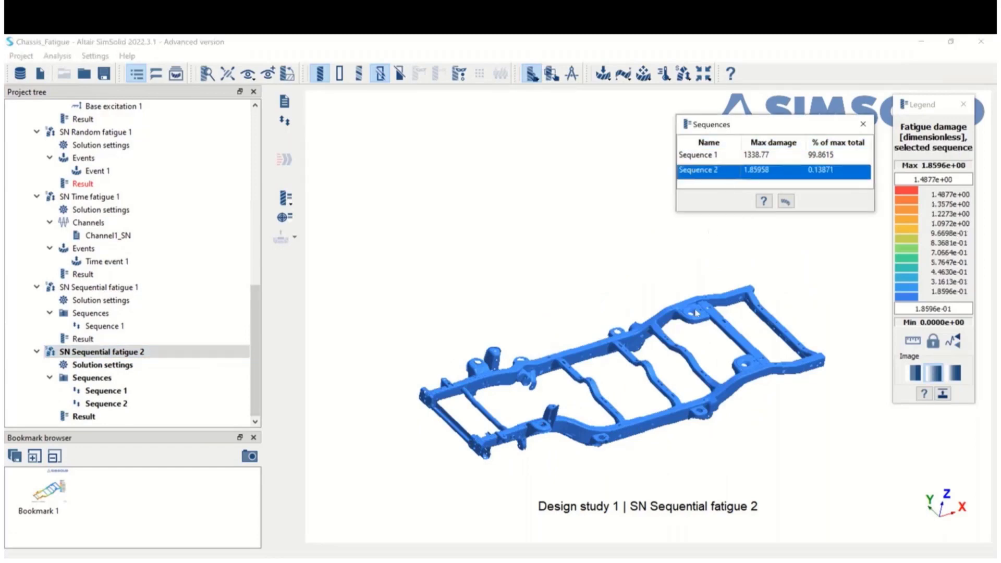
{"action": "left_click", "coordinate": [785, 202]}
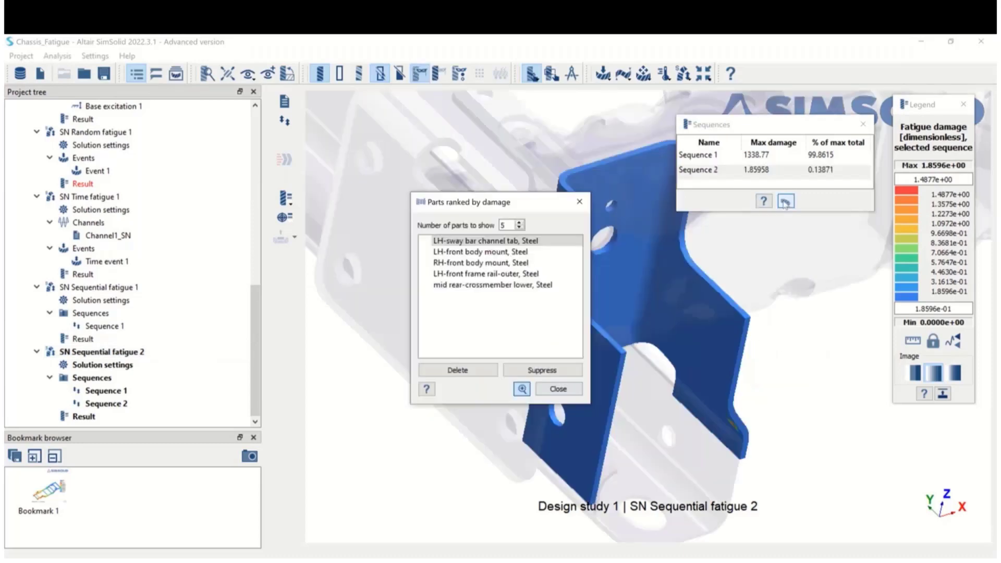
{"action": "left_click_drag", "start_coordinate": [719, 445], "coordinate": [806, 334]}
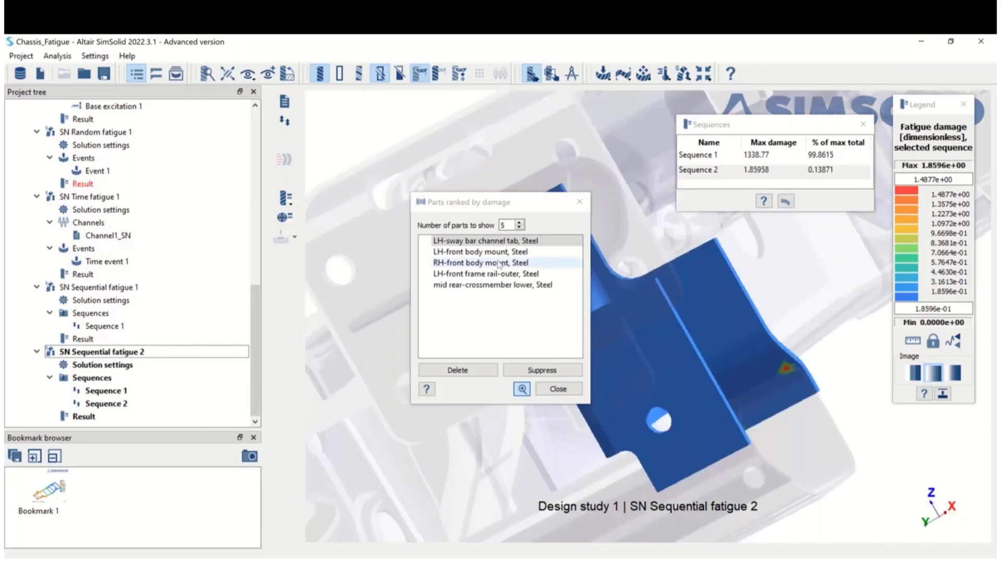
Isolate the RH-front body mount from the damage ranking and inspect it with the minimum and maximum damage labels shown
{"action": "left_click", "coordinate": [499, 263]}
{"action": "left_click", "coordinate": [522, 389]}
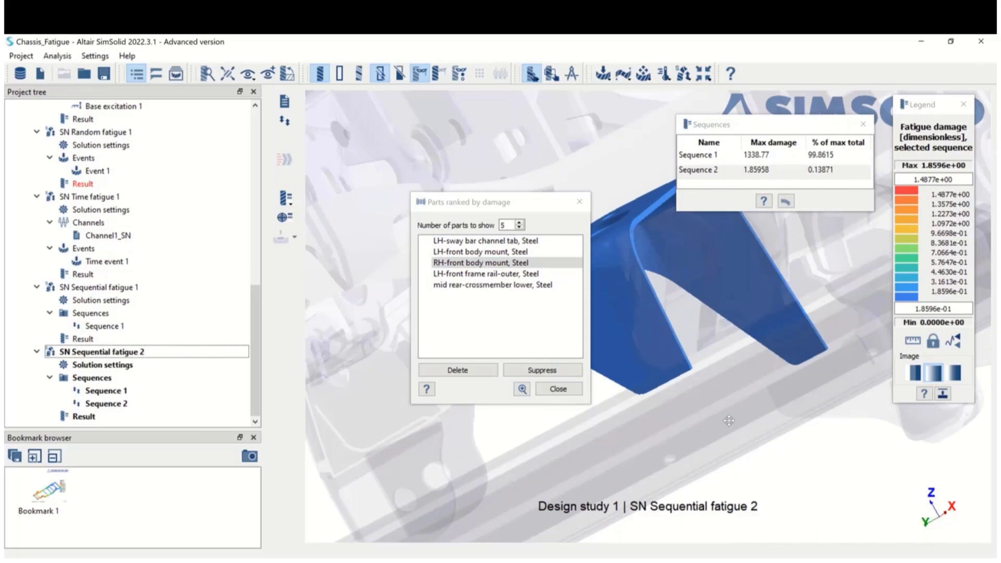
{"action": "left_click_drag", "start_coordinate": [730, 420], "coordinate": [969, 346]}
{"action": "left_click", "coordinate": [954, 342]}
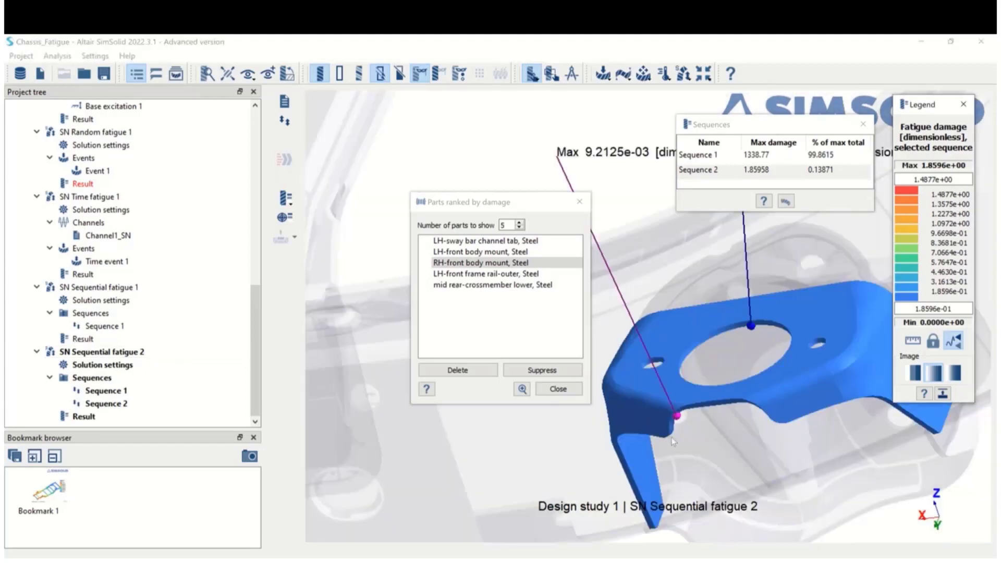
{"action": "left_click_drag", "start_coordinate": [673, 442], "coordinate": [639, 394]}
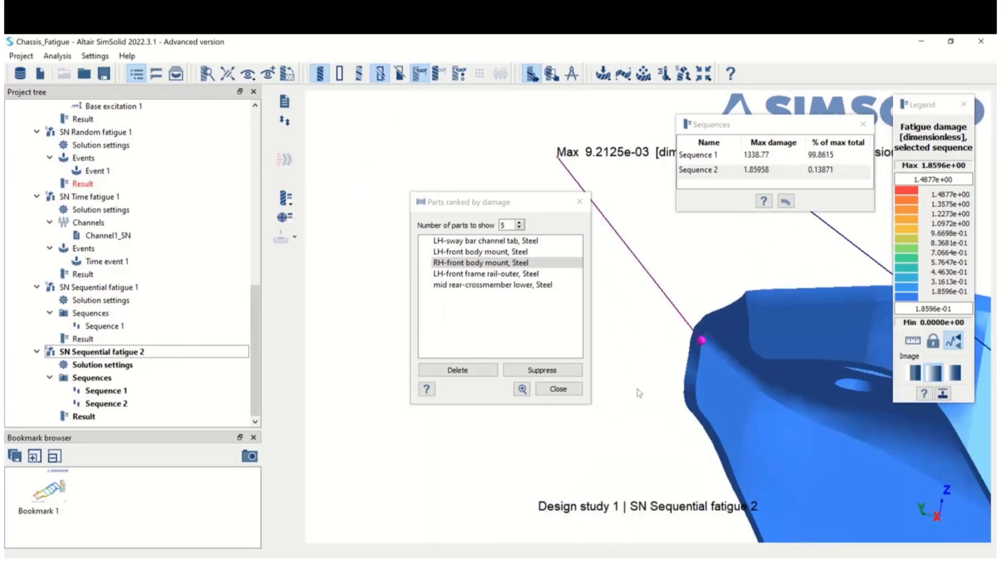
Display the total fatigue life and show all parts of the chassis frame for inspection
{"action": "left_click", "coordinate": [286, 199]}
{"action": "left_click", "coordinate": [331, 212]}
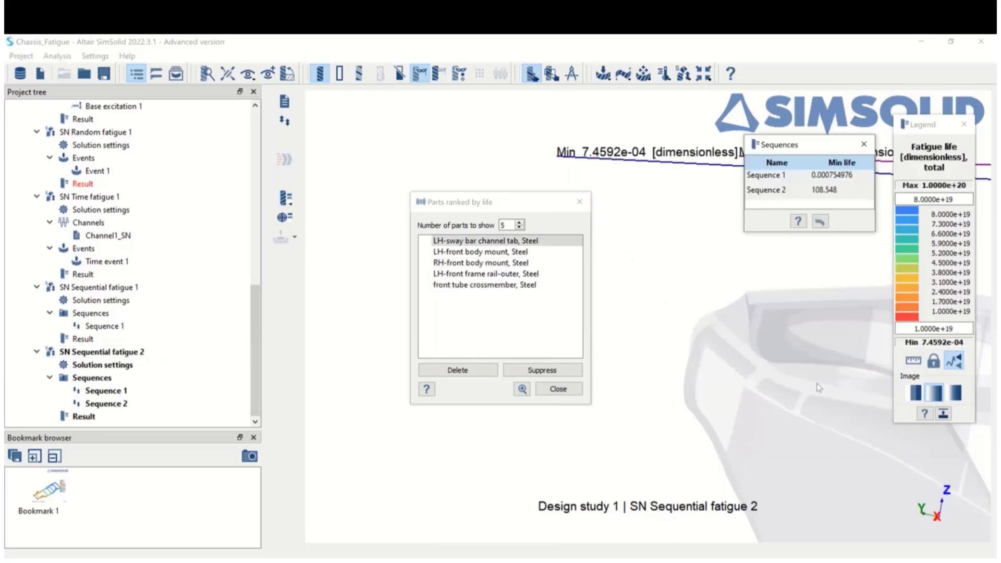
{"action": "left_click_drag", "start_coordinate": [818, 388], "coordinate": [707, 380]}
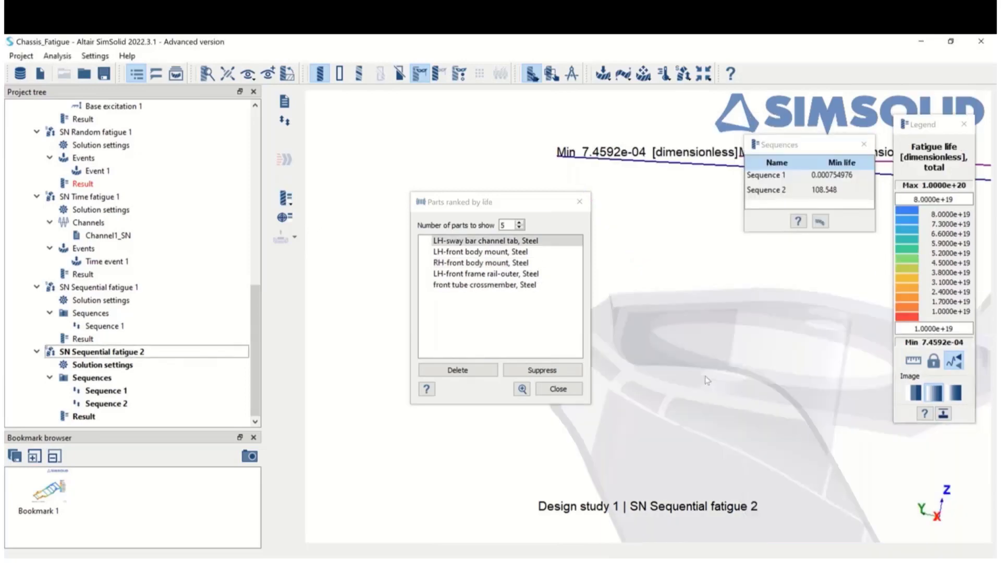
{"action": "scroll", "coordinate": [706, 377], "scroll_direction": "down", "scroll_amount": 5}
{"action": "key", "text": "a"}
{"action": "scroll", "coordinate": [706, 376], "scroll_direction": "down", "scroll_amount": 1}
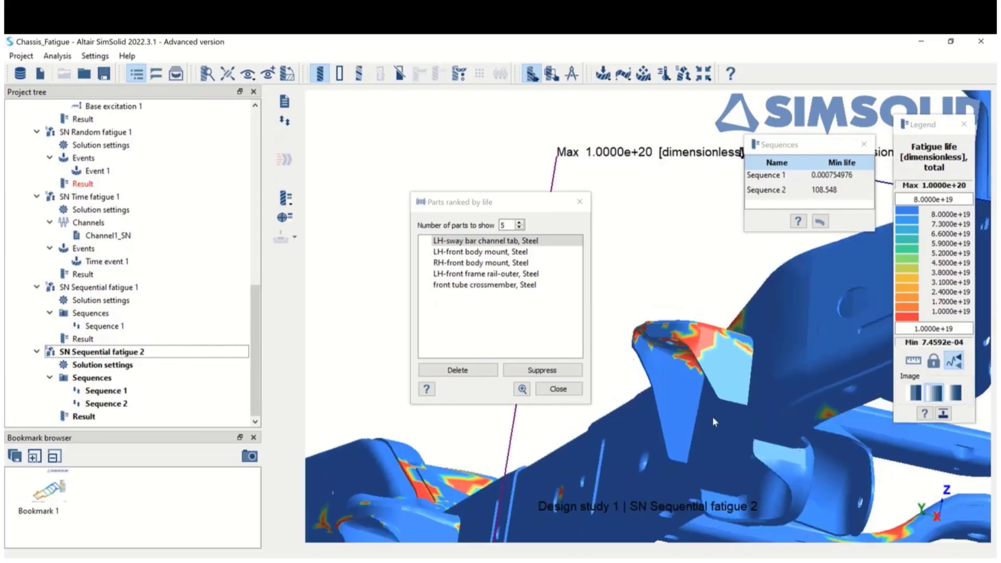
{"action": "scroll", "coordinate": [714, 421], "scroll_direction": "down", "scroll_amount": 3}
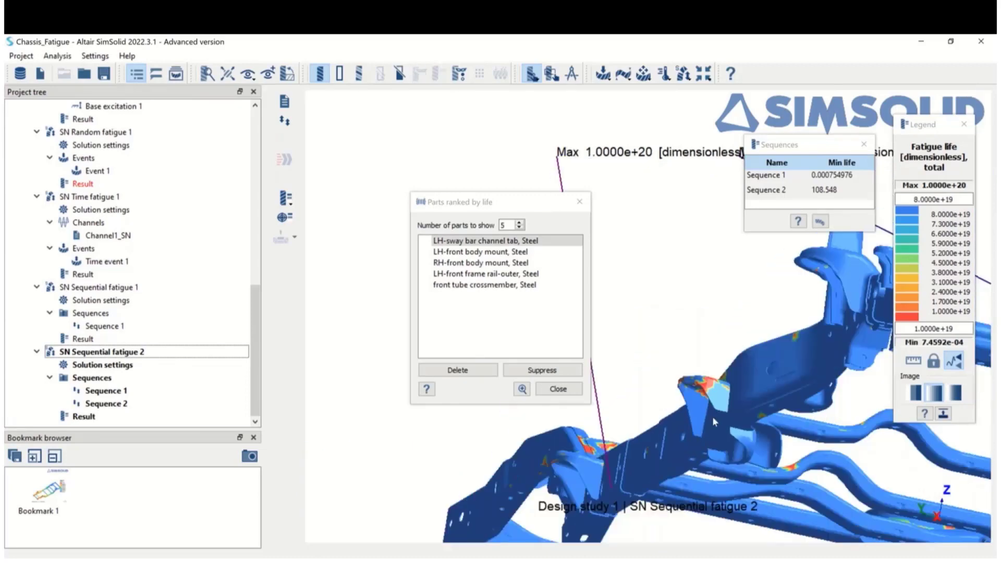
{"action": "scroll", "coordinate": [713, 416], "scroll_direction": "down", "scroll_amount": 5}
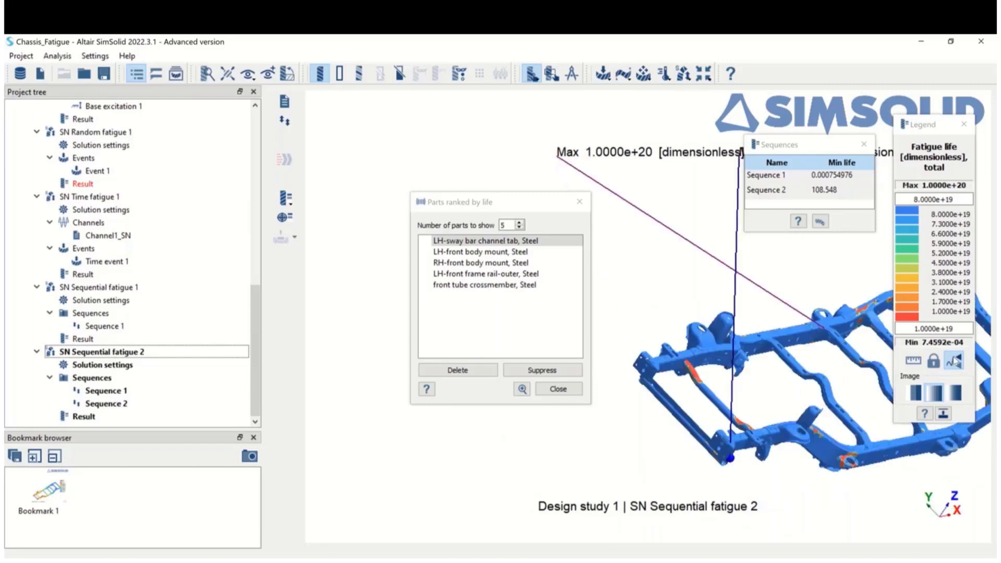
Hide the minimum and maximum labels and set the lower limit of the fatigue life legend to 0
{"action": "left_click", "coordinate": [955, 361]}
{"action": "right_click_drag", "start_coordinate": [789, 345], "coordinate": [757, 352]}
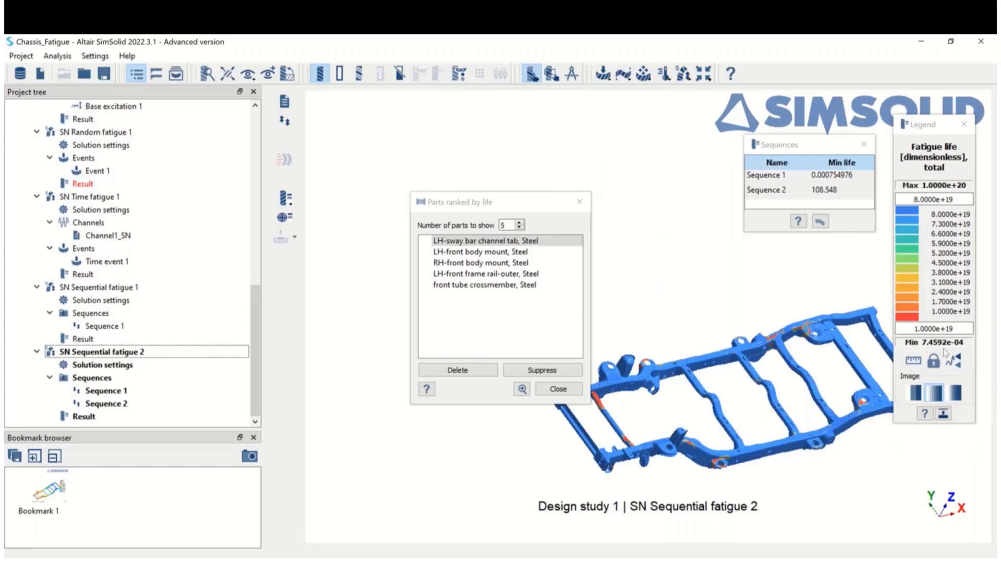
{"action": "left_click_drag", "start_coordinate": [970, 329], "coordinate": [894, 326]}
{"action": "type", "text": "0"}
{"action": "key", "text": "Return"}
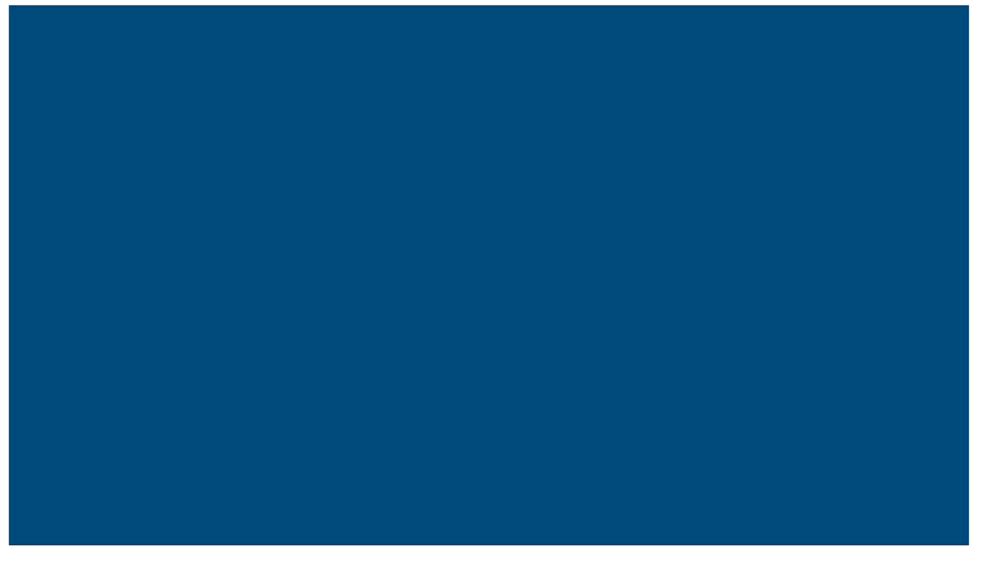
{"action": "key", "text": "Right"}
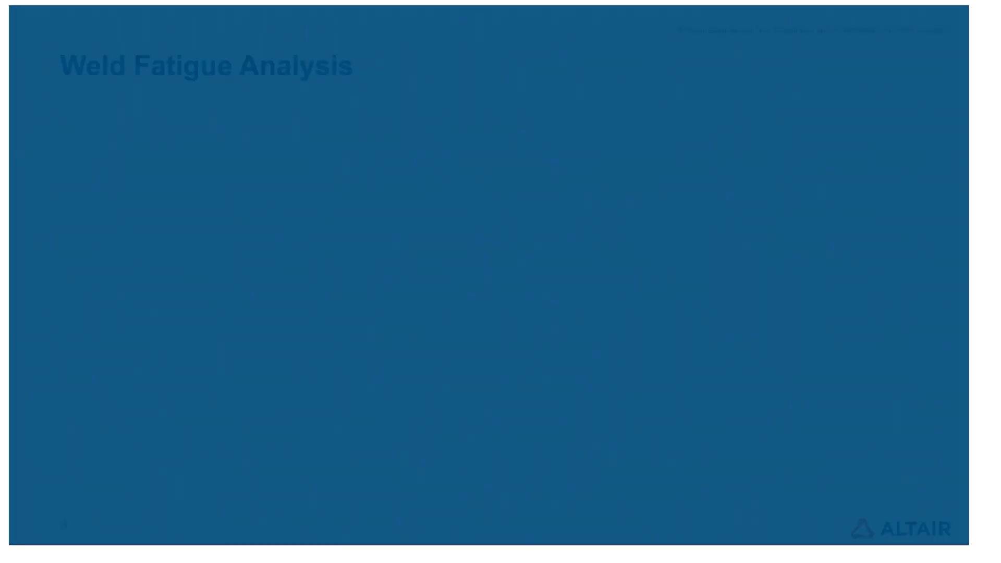
{"action": "key", "text": "Right"}
{"action": "key", "text": "Left"}
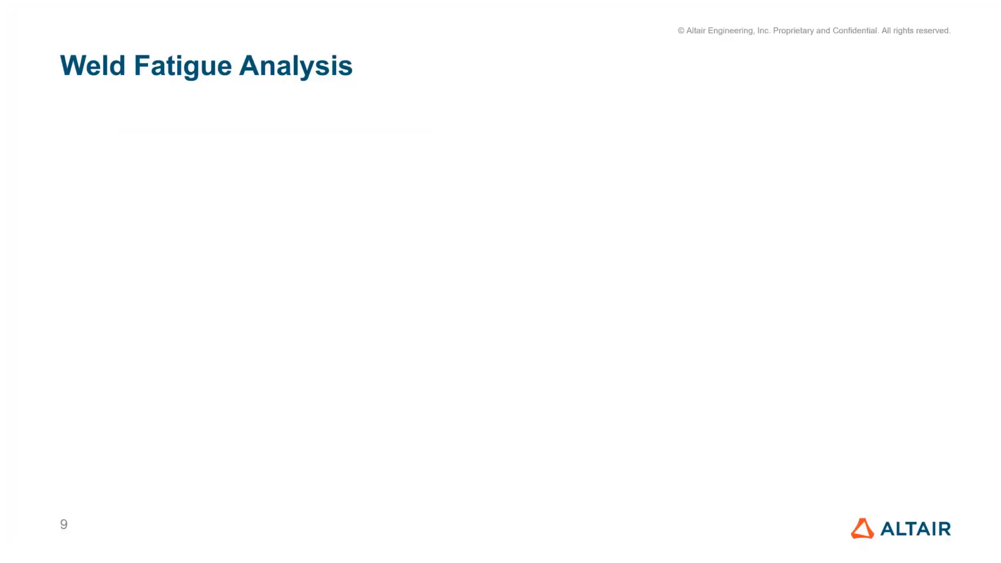
{"action": "key", "text": "Right"}
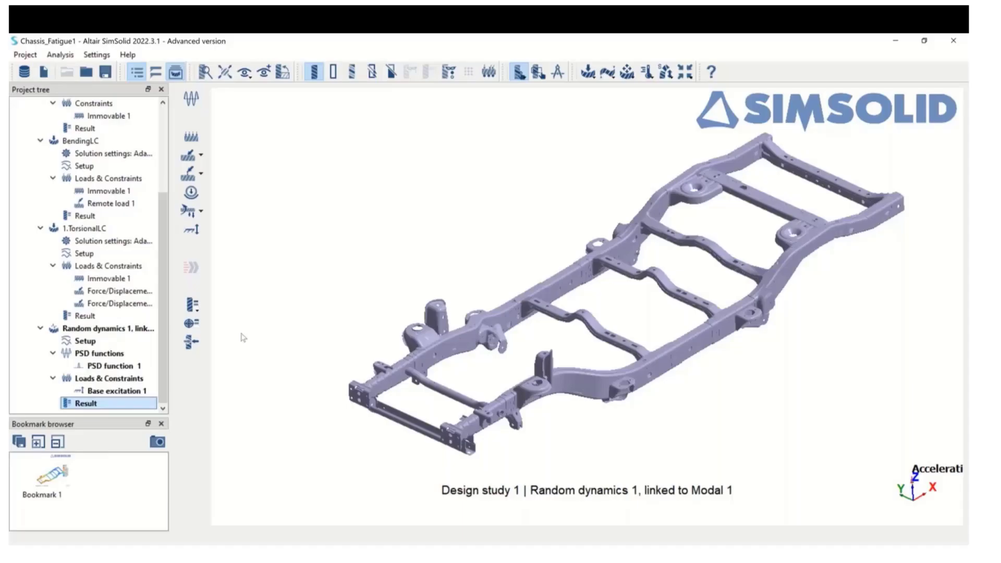
Review the Random dynamics 1 and Modal 1 analyses in the Chassis_Fatigue1 project
{"action": "mouse_move", "coordinate": [243, 338]}
{"action": "right_mouse_down"}
{"action": "mouse_move", "coordinate": [480, 347]}
{"action": "mouse_move", "coordinate": [522, 395]}
{"action": "right_mouse_up"}
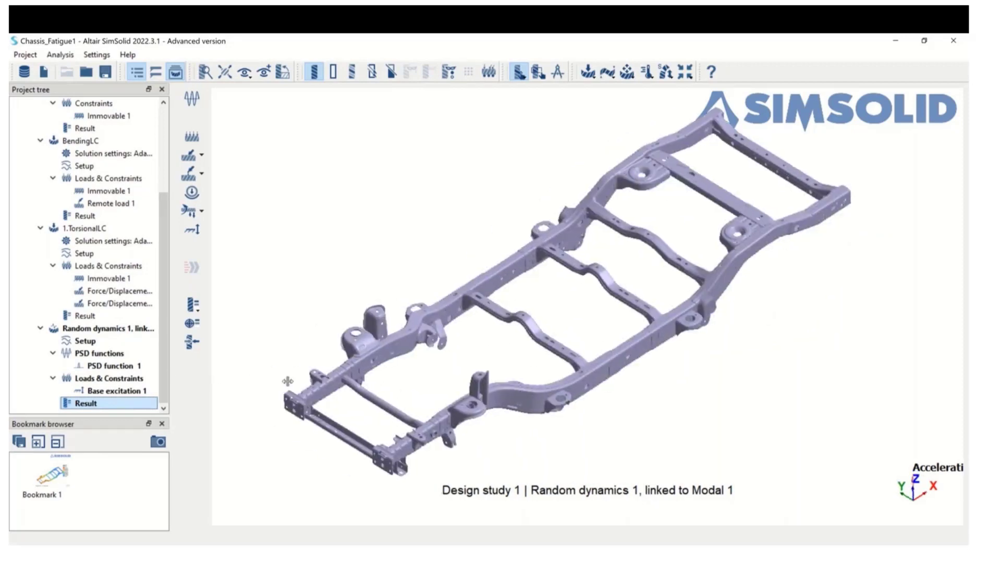
{"action": "left_click_drag", "start_coordinate": [287, 381], "coordinate": [289, 381]}
{"action": "left_click", "coordinate": [119, 329]}
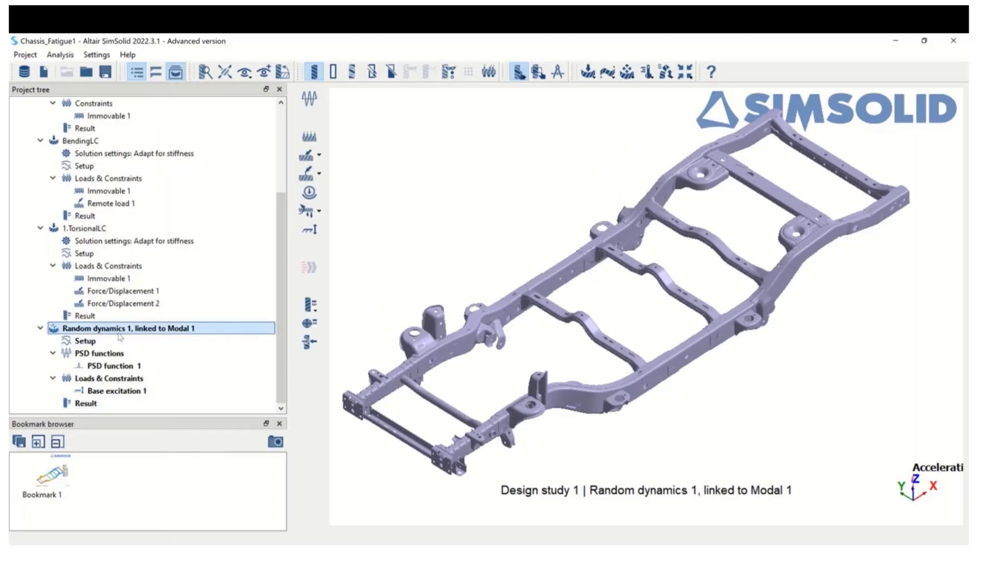
{"action": "scroll", "coordinate": [99, 208], "scroll_direction": "up", "scroll_amount": 4}
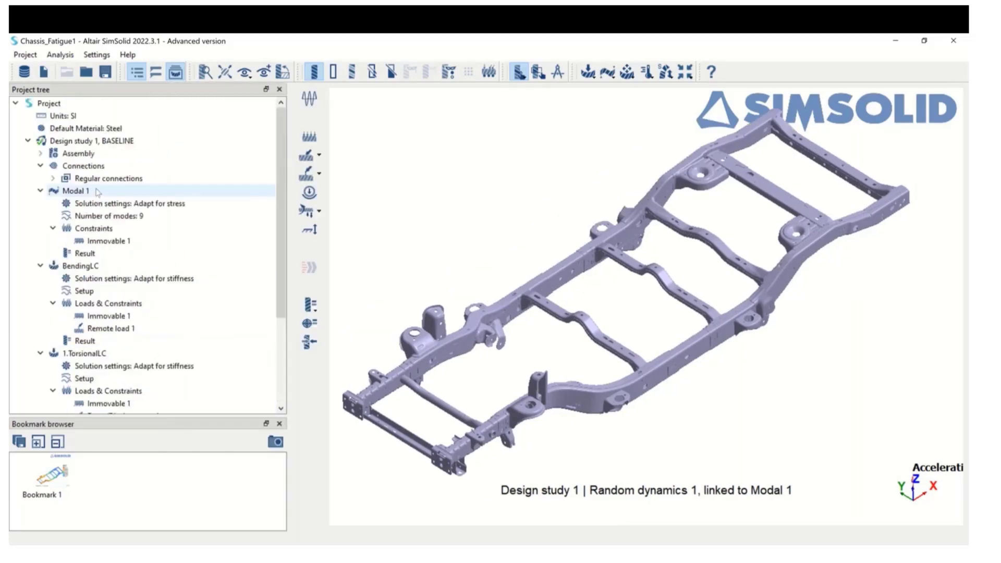
{"action": "left_click", "coordinate": [97, 192]}
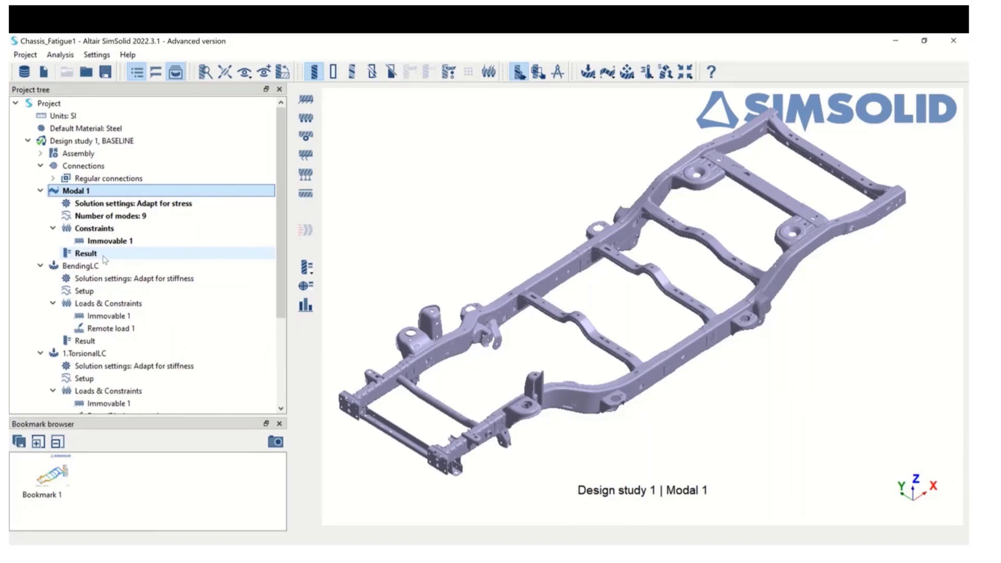
Review the Random dynamics 1 response setup and its PSD function definition
{"action": "scroll", "coordinate": [104, 259], "scroll_direction": "down", "scroll_amount": 3}
{"action": "double_click", "coordinate": [83, 353]}
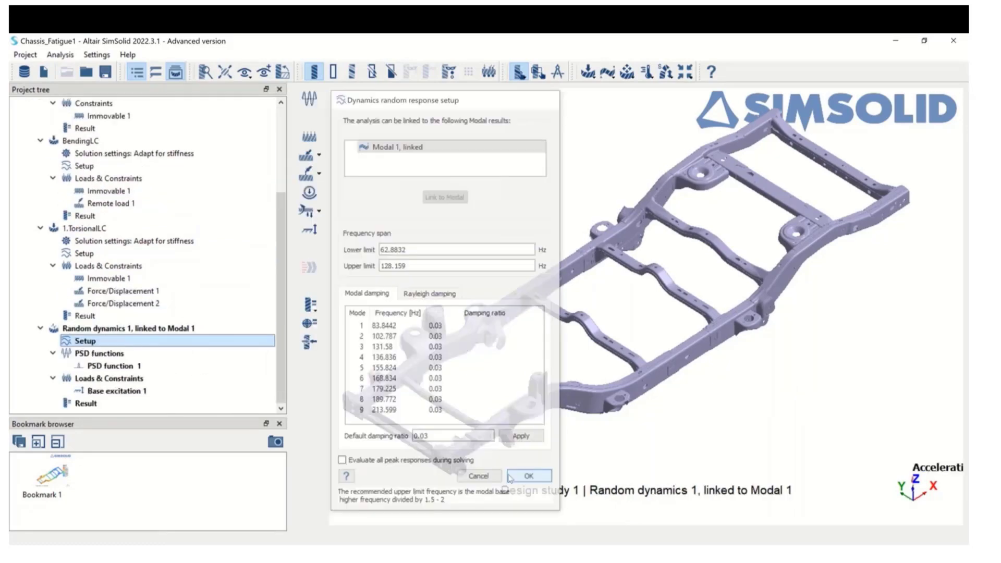
{"action": "left_click", "coordinate": [528, 476]}
{"action": "left_click", "coordinate": [132, 366]}
{"action": "double_click", "coordinate": [131, 366]}
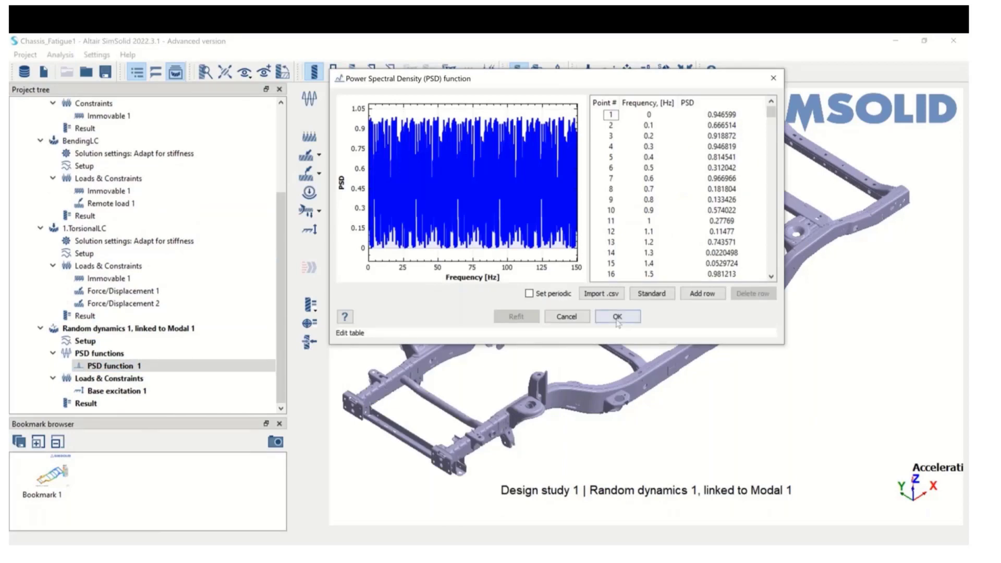
{"action": "left_click", "coordinate": [618, 318]}
Review the base excitation of Random dynamics 1, including its excitation type options
{"action": "double_click", "coordinate": [139, 406]}
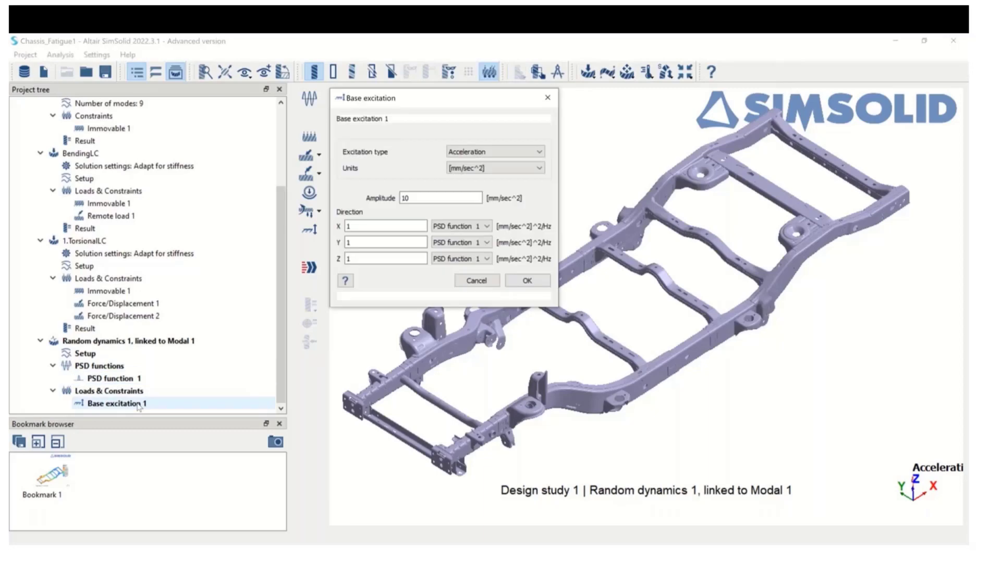
{"action": "left_click", "coordinate": [502, 152]}
{"action": "left_click", "coordinate": [502, 159]}
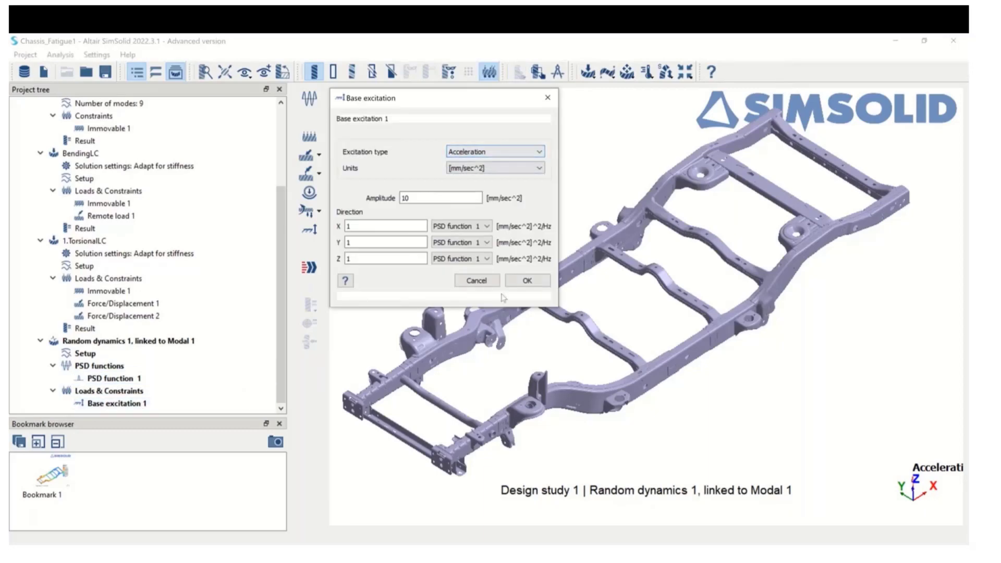
{"action": "left_click", "coordinate": [527, 280]}
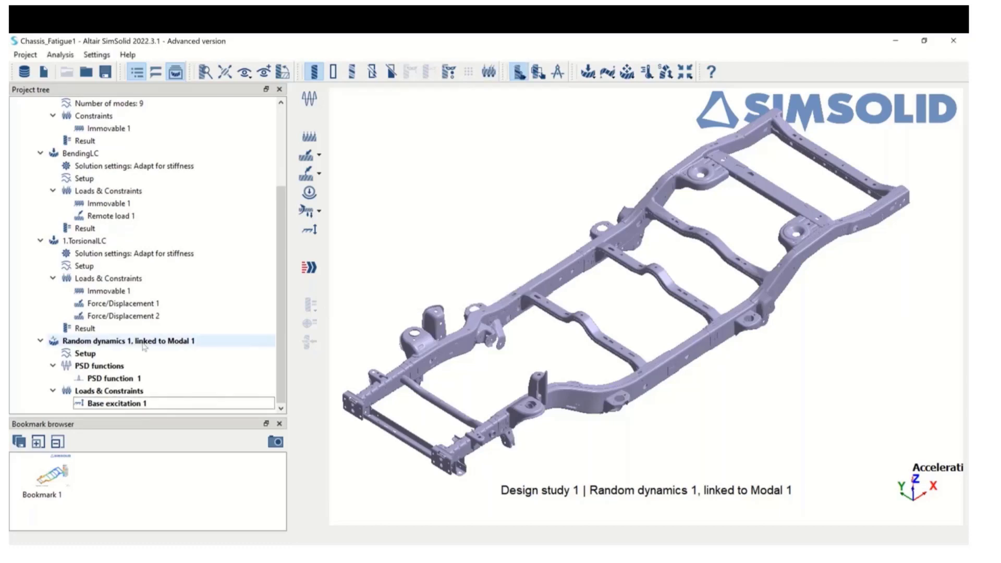
Solve the Random dynamics 1 analysis and display its displacement magnitude response on the chassis frame
{"action": "left_click", "coordinate": [144, 343]}
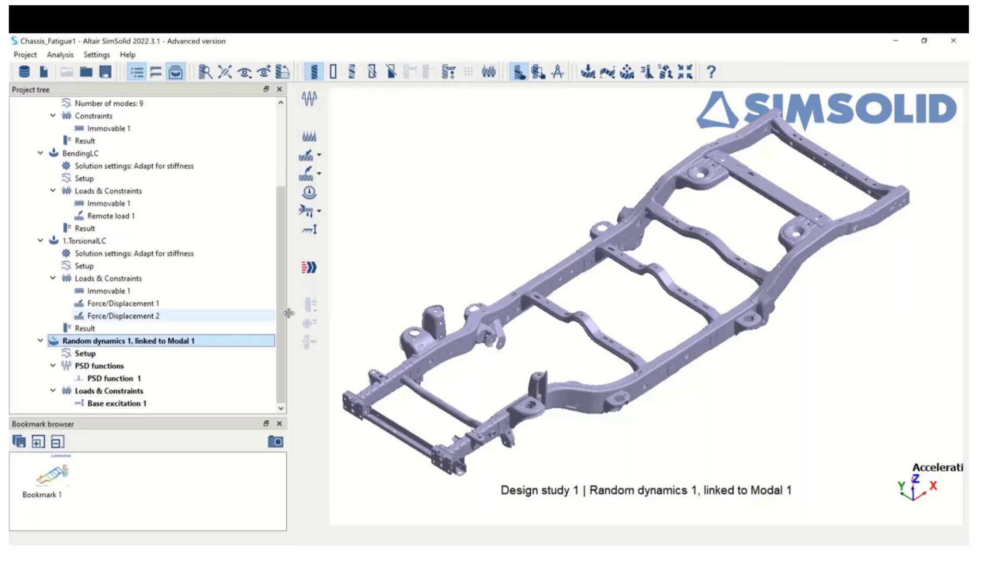
{"action": "left_click", "coordinate": [310, 272]}
{"action": "left_click", "coordinate": [311, 305]}
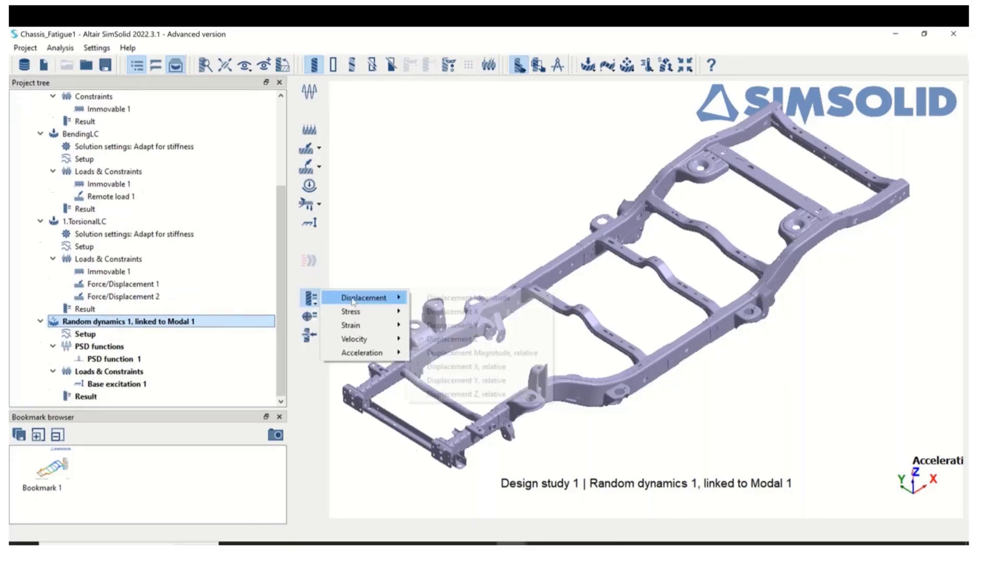
{"action": "left_click", "coordinate": [353, 301]}
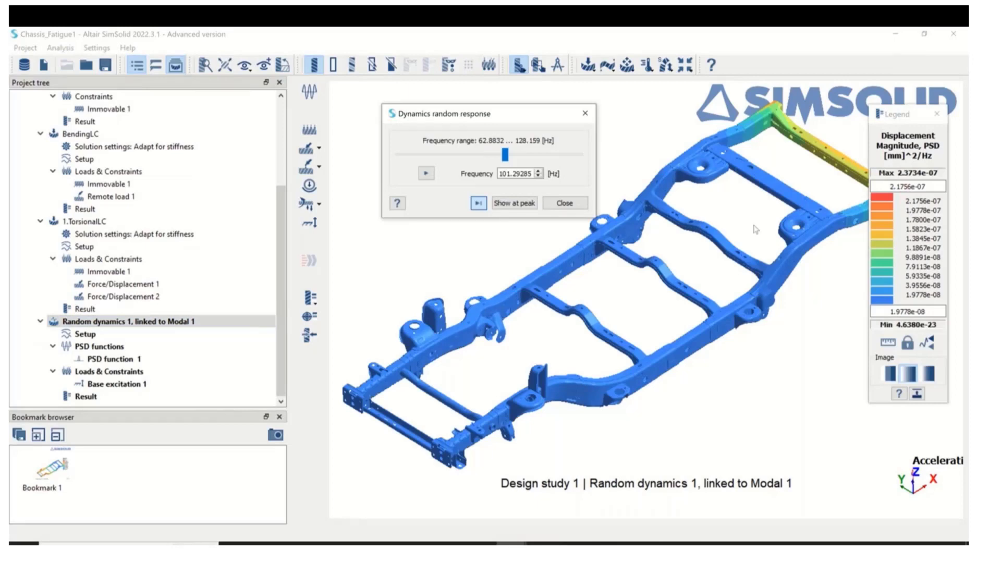
{"action": "left_click_drag", "start_coordinate": [755, 230], "coordinate": [733, 270]}
Display the von Mises stress response of Random dynamics 1 at its peak and close the result display
{"action": "left_click", "coordinate": [311, 298]}
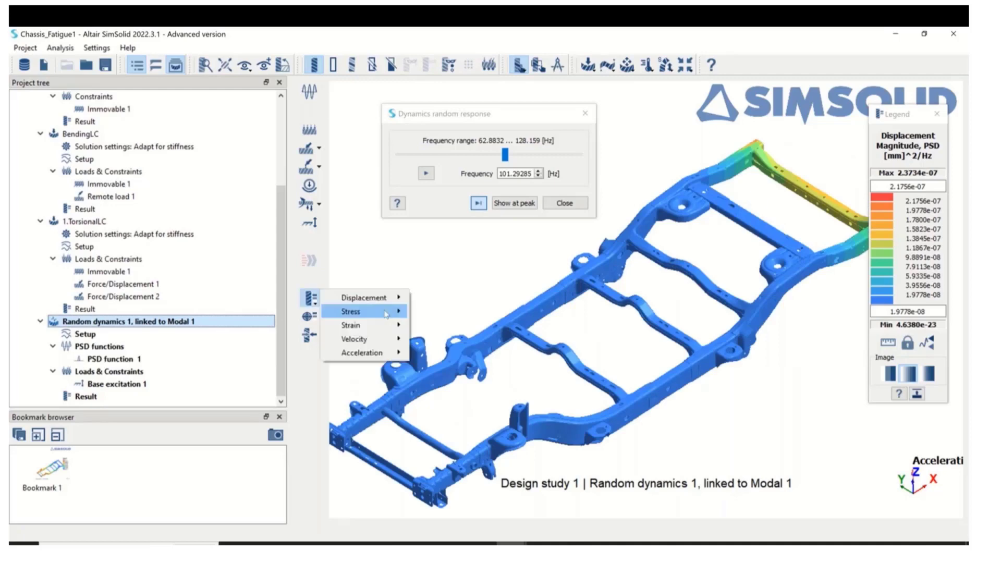
{"action": "left_click", "coordinate": [447, 313]}
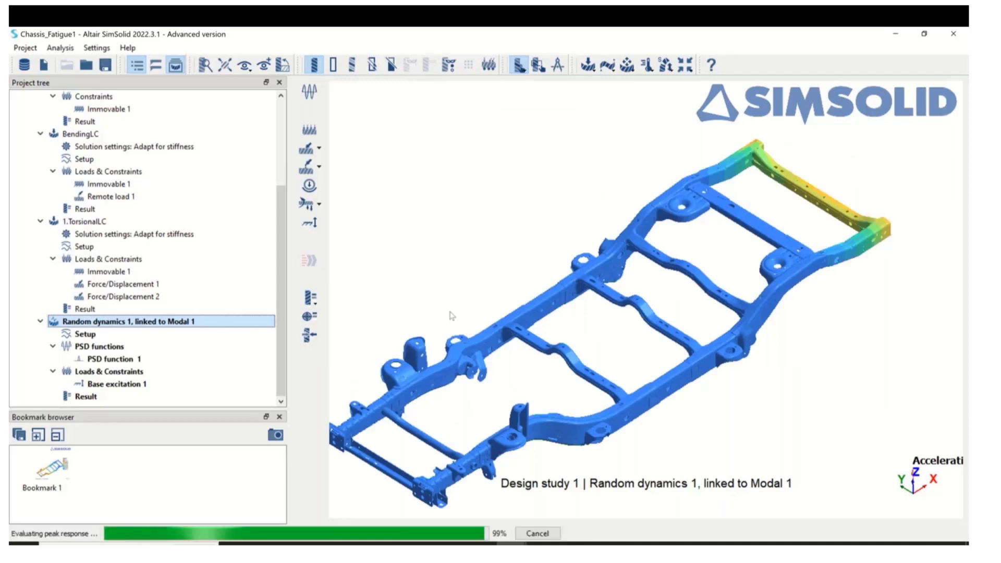
{"action": "left_click", "coordinate": [511, 206]}
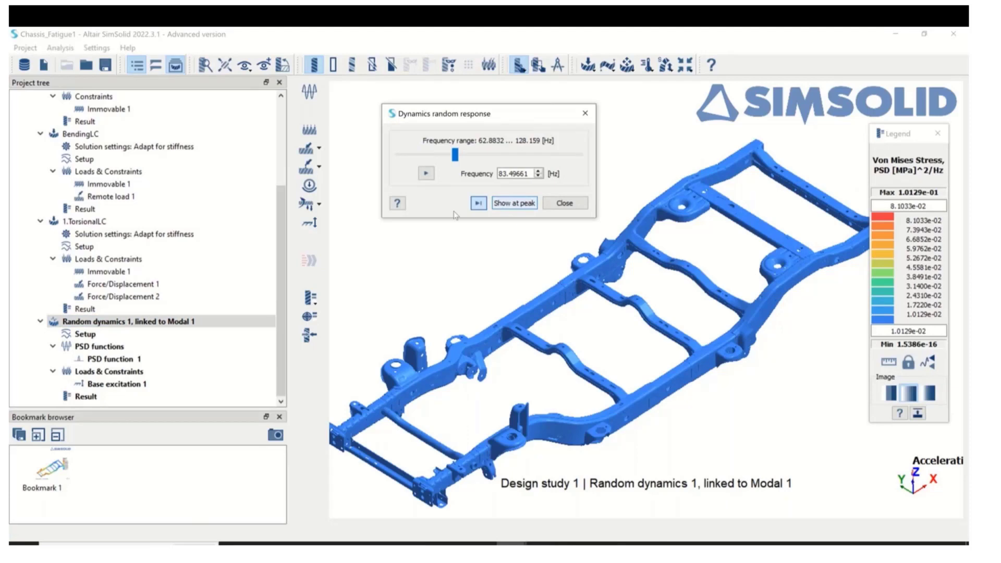
{"action": "left_click", "coordinate": [583, 116]}
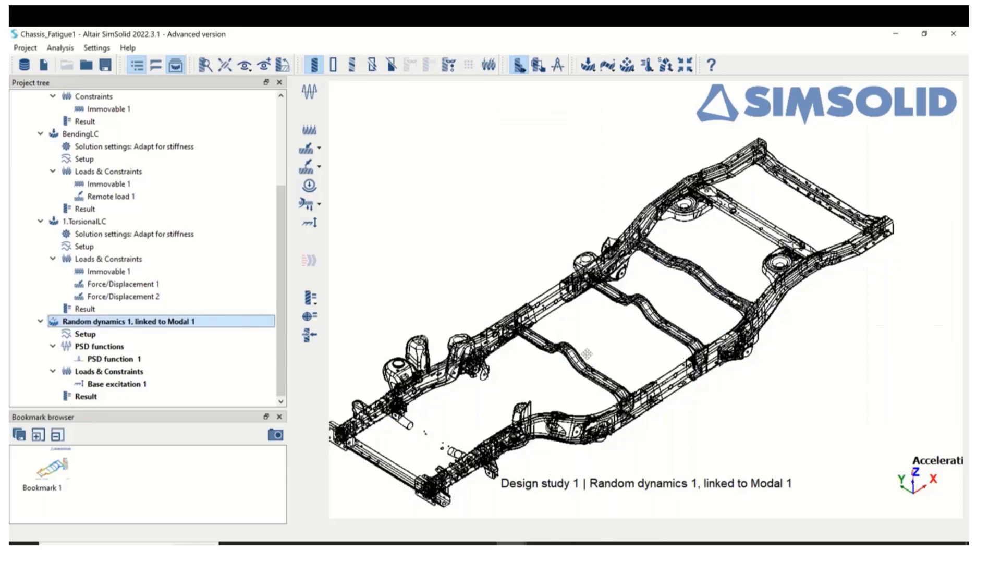
Create an SN Random fatigue analysis and open its fatigue solution settings
{"action": "left_click", "coordinate": [666, 65]}
{"action": "left_click", "coordinate": [684, 111]}
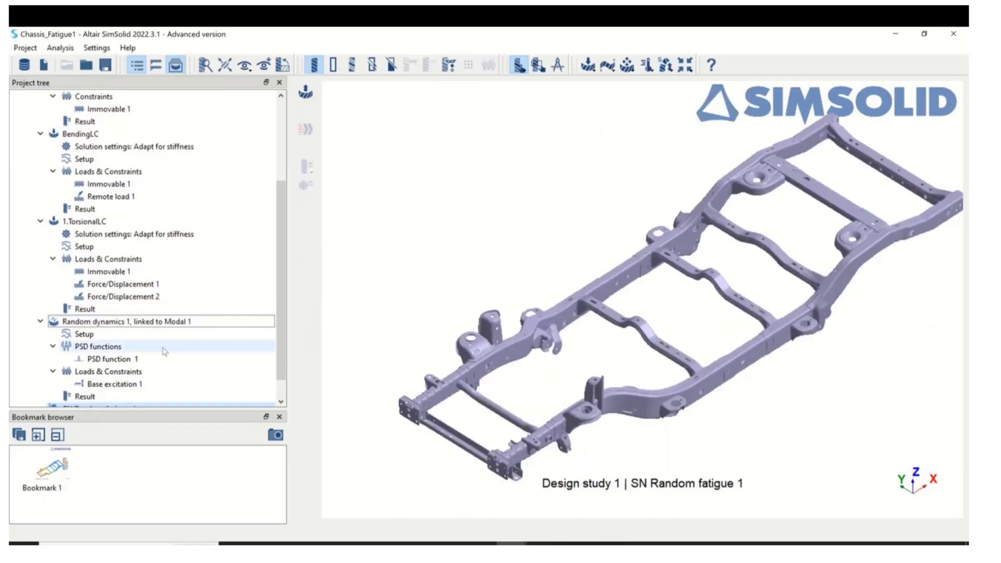
{"action": "scroll", "coordinate": [163, 349], "scroll_direction": "down", "scroll_amount": 1}
{"action": "left_click", "coordinate": [123, 398]}
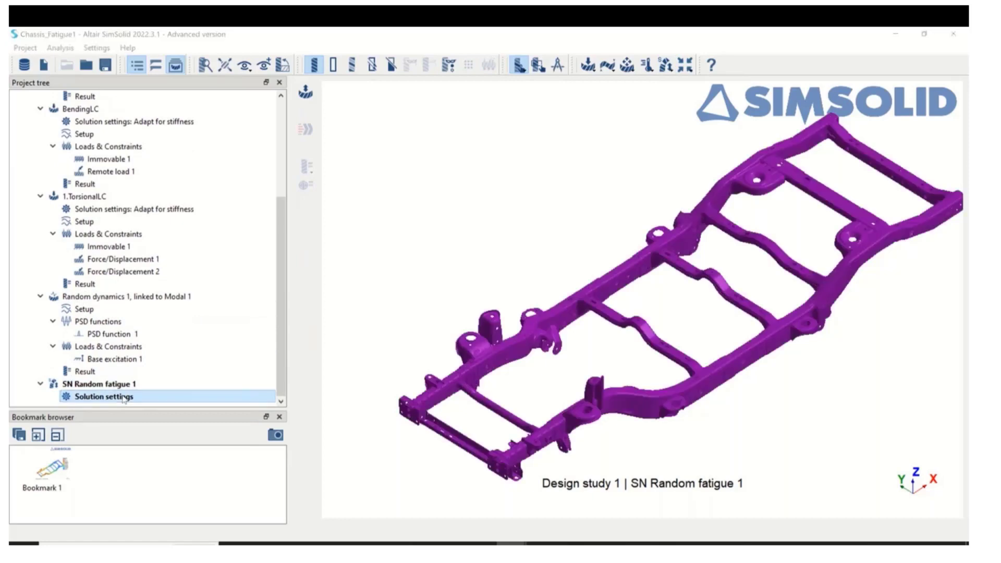
{"action": "left_click_drag", "start_coordinate": [462, 89], "coordinate": [464, 83]}
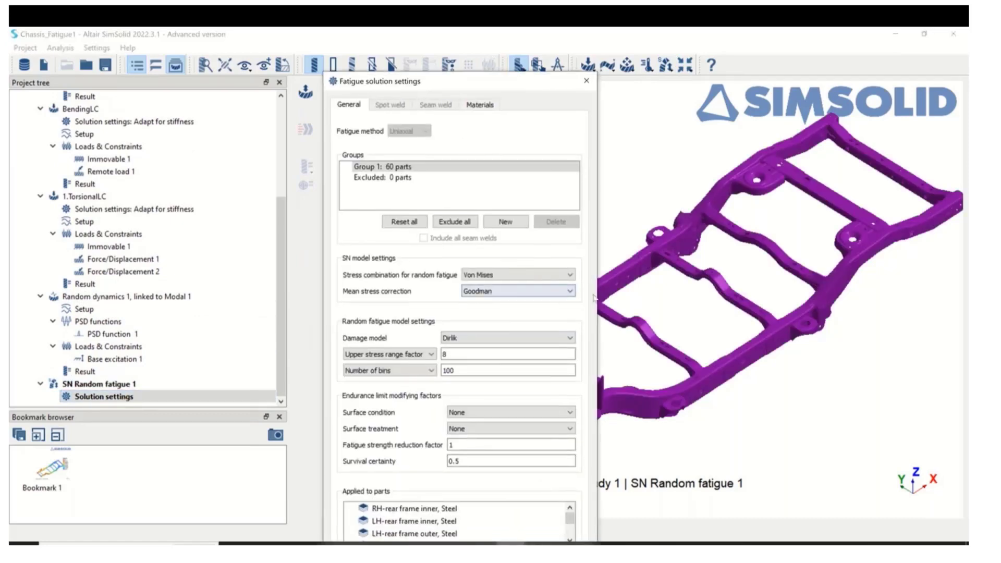
Check the stress combination, mean stress correction and damage model options, and set the surface condition to Hotroll
{"action": "left_click", "coordinate": [572, 276]}
{"action": "left_click", "coordinate": [573, 280]}
{"action": "left_click", "coordinate": [565, 293]}
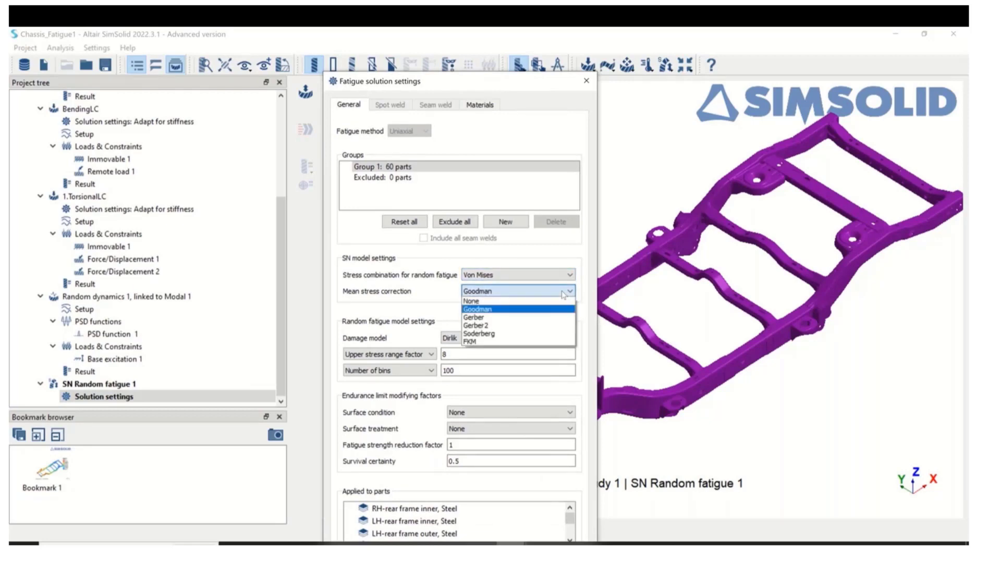
{"action": "left_click", "coordinate": [562, 296]}
{"action": "left_click", "coordinate": [535, 342]}
{"action": "left_click", "coordinate": [535, 344]}
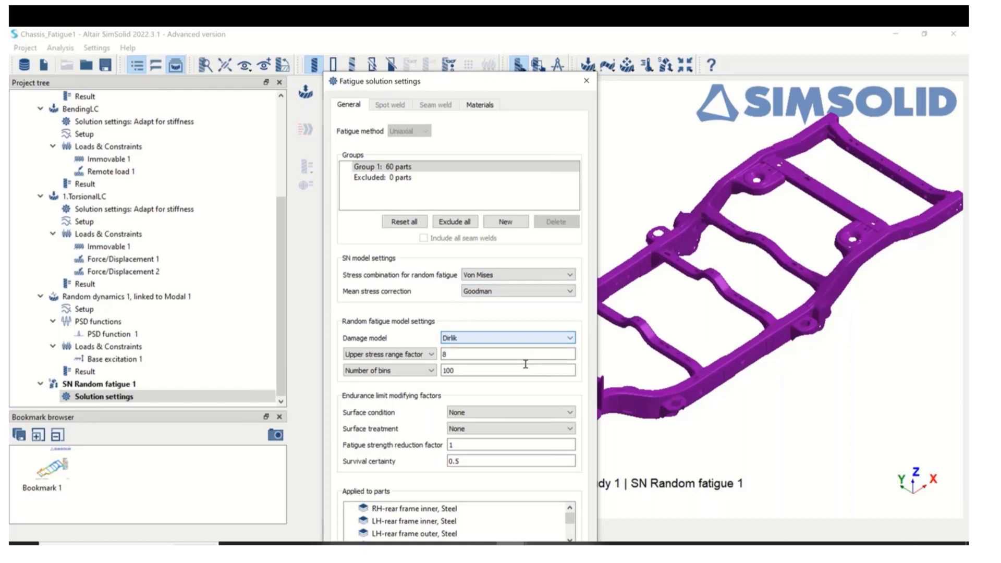
{"action": "scroll", "coordinate": [510, 414], "scroll_direction": "down", "scroll_amount": 1}
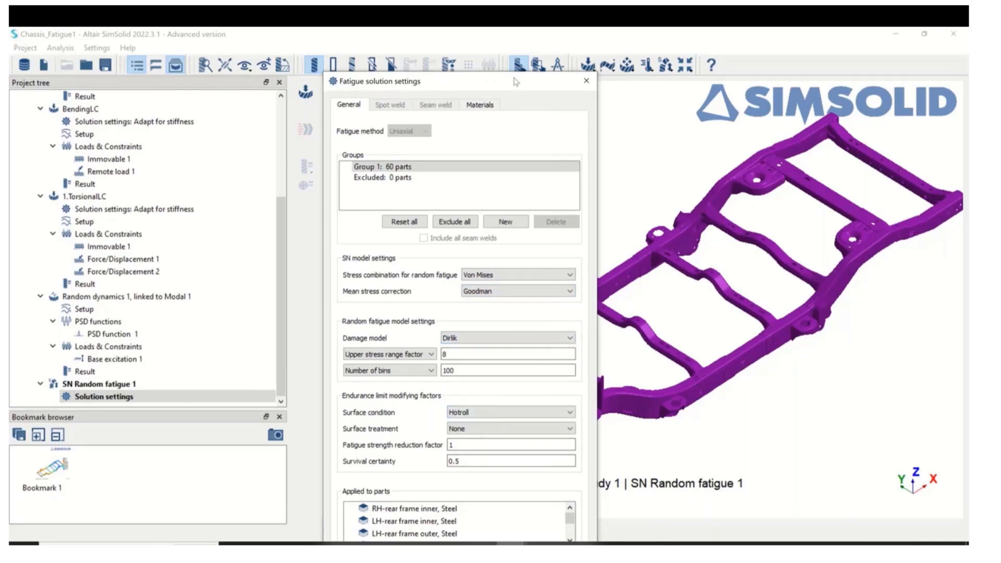
Review the applied parts and the material assigned for fatigue analysis, and close the fatigue solution settings
{"action": "left_click_drag", "start_coordinate": [517, 79], "coordinate": [525, 67]}
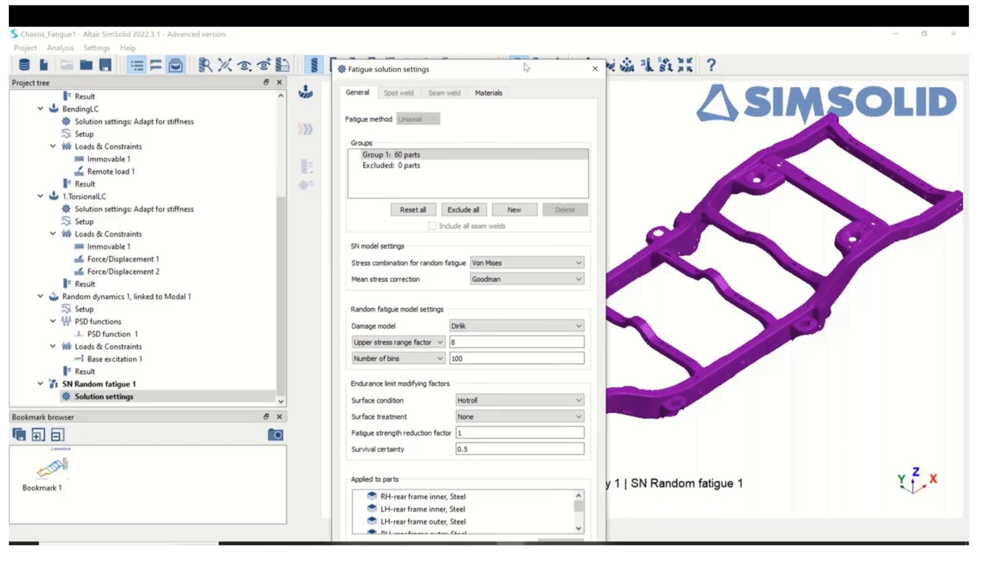
{"action": "left_click_drag", "start_coordinate": [526, 67], "coordinate": [532, 51]}
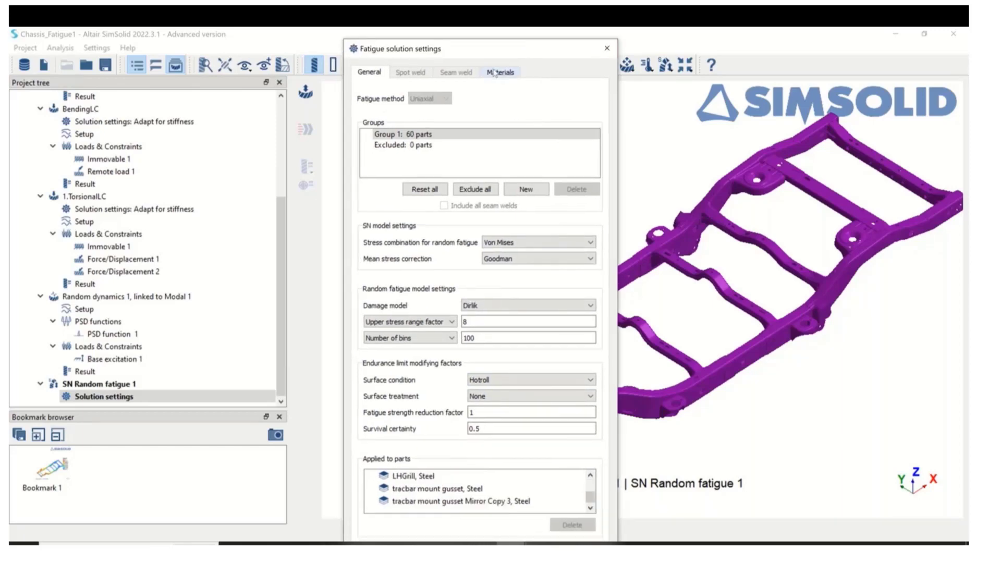
{"action": "left_click", "coordinate": [501, 72]}
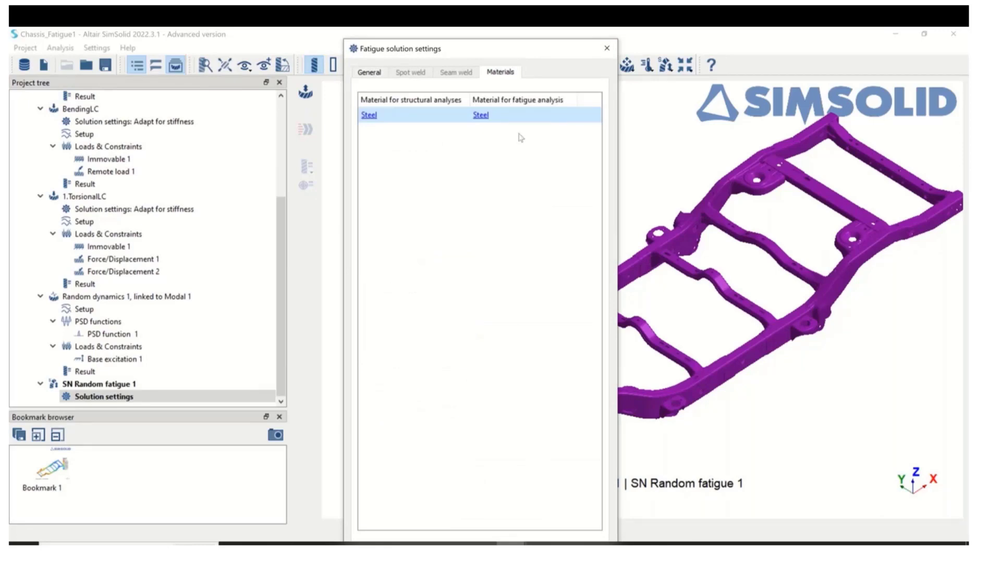
{"action": "left_click", "coordinate": [606, 54]}
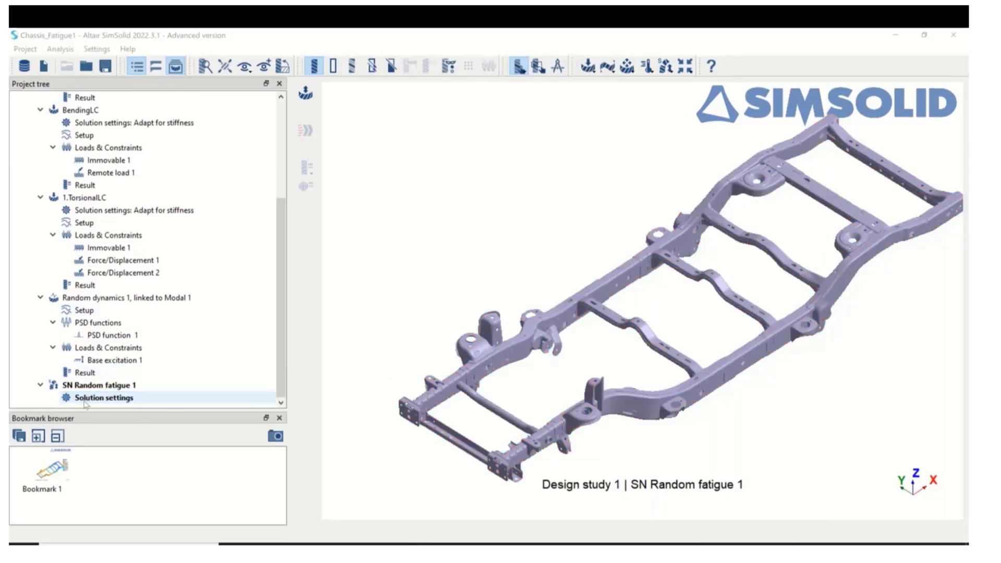
Add a fatigue event using Random dynamics 1, with 1.TorsionalLC as the mean stress load case and 20 sec exposure time
{"action": "left_click", "coordinate": [99, 387]}
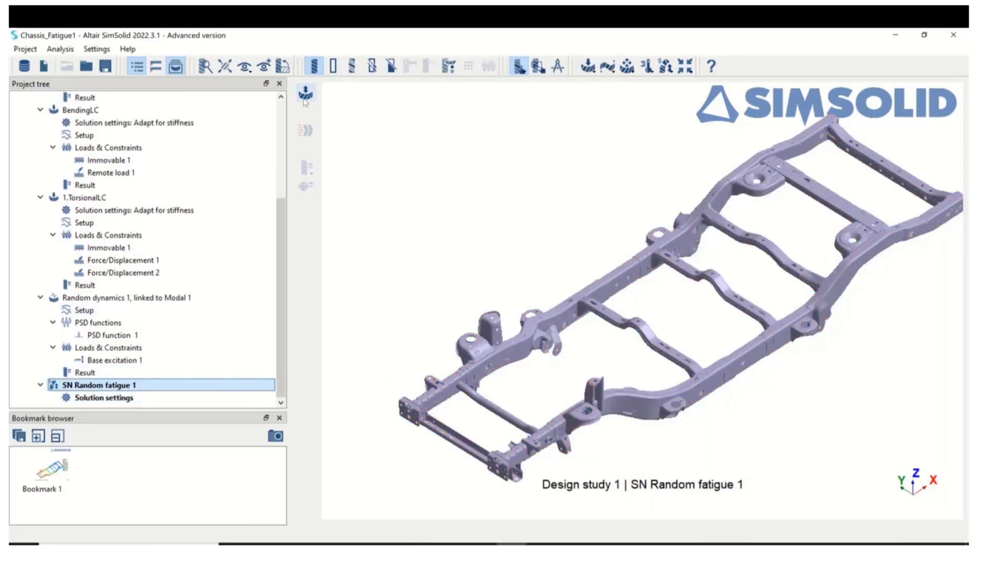
{"action": "left_click", "coordinate": [306, 97]}
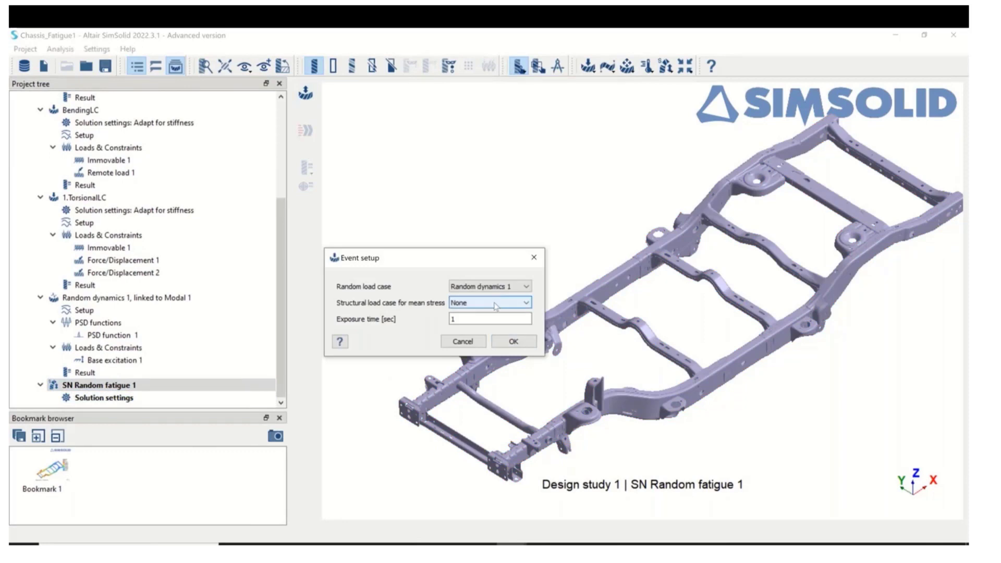
{"action": "left_click", "coordinate": [496, 307]}
{"action": "left_click", "coordinate": [471, 322]}
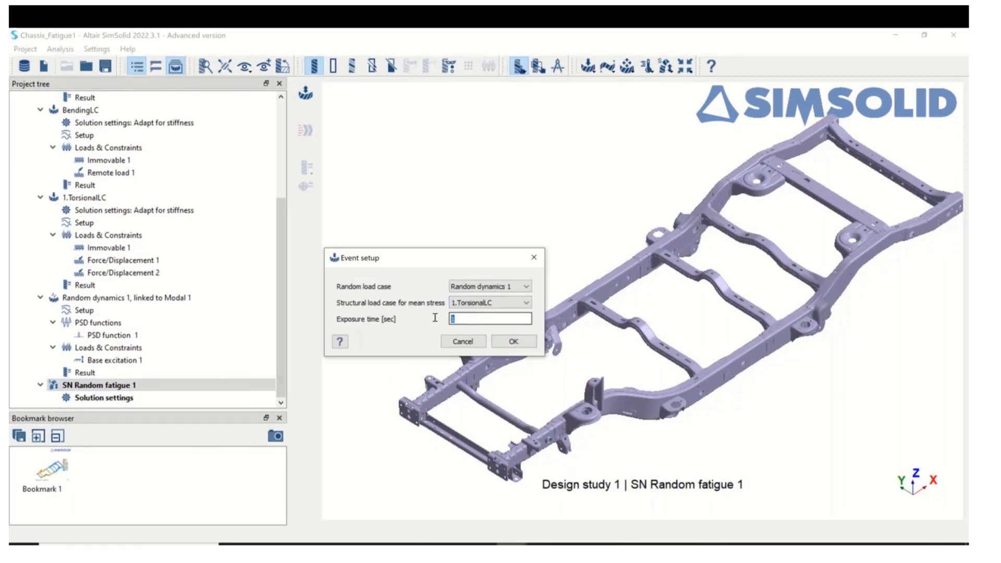
{"action": "double_click", "coordinate": [455, 320]}
{"action": "type", "text": "20"}
{"action": "left_click", "coordinate": [513, 340]}
Solve the SN Random fatigue analysis and display its fatigue damage, keeping the events table clear of the frame
{"action": "left_click", "coordinate": [149, 364]}
{"action": "left_click", "coordinate": [305, 133]}
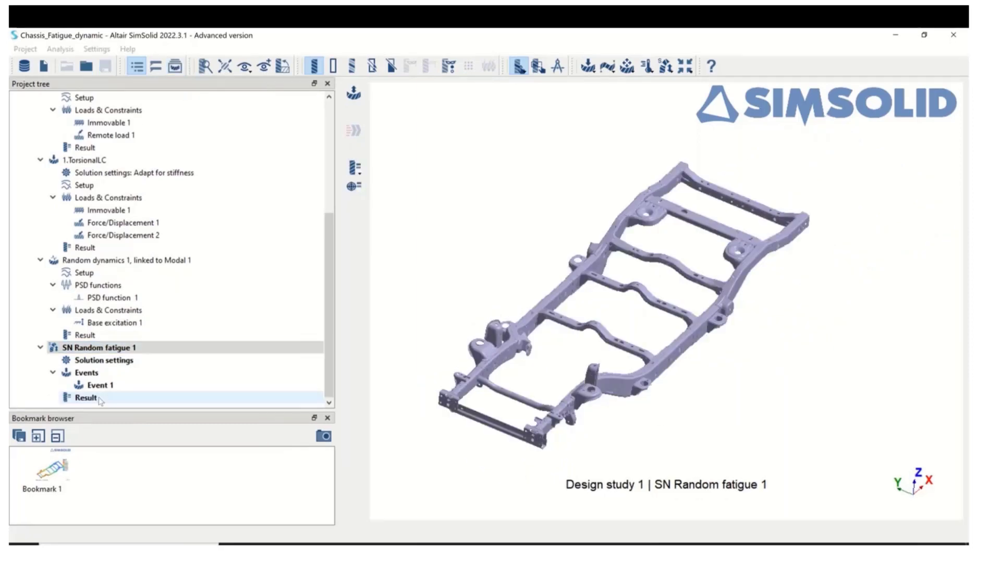
{"action": "left_click", "coordinate": [99, 399]}
{"action": "left_click", "coordinate": [355, 168]}
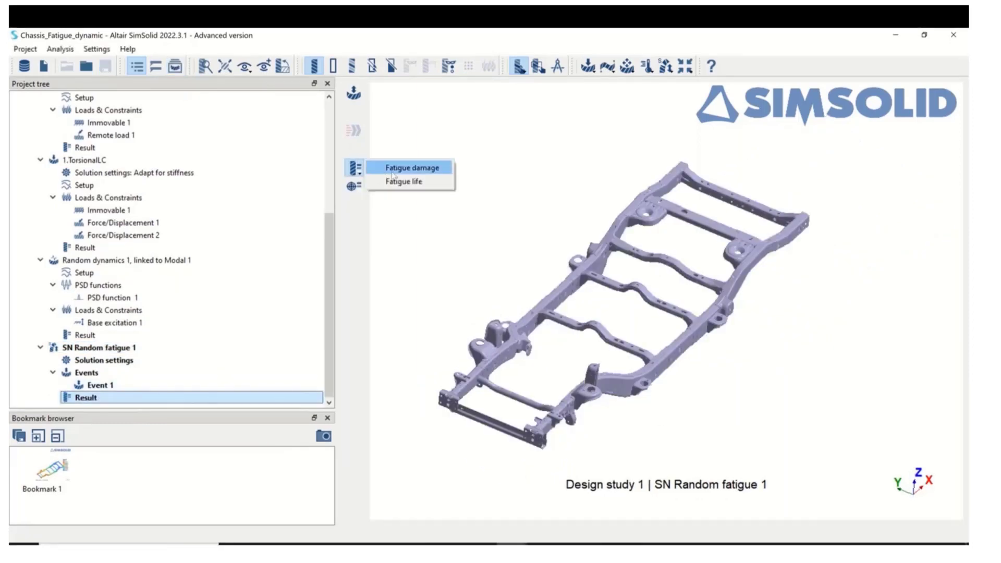
{"action": "left_click", "coordinate": [393, 174]}
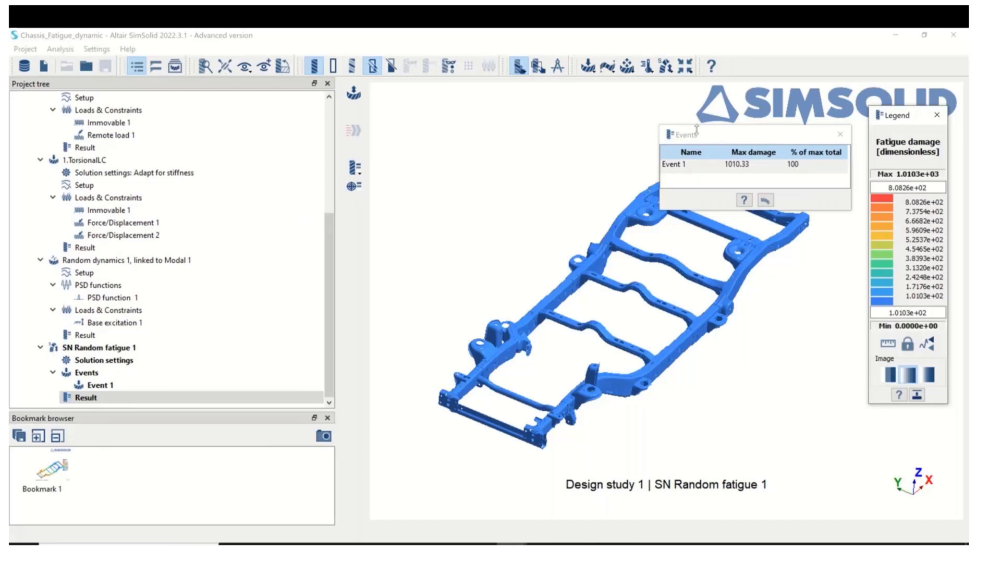
{"action": "left_click_drag", "start_coordinate": [684, 139], "coordinate": [674, 87]}
{"action": "left_click", "coordinate": [671, 457]}
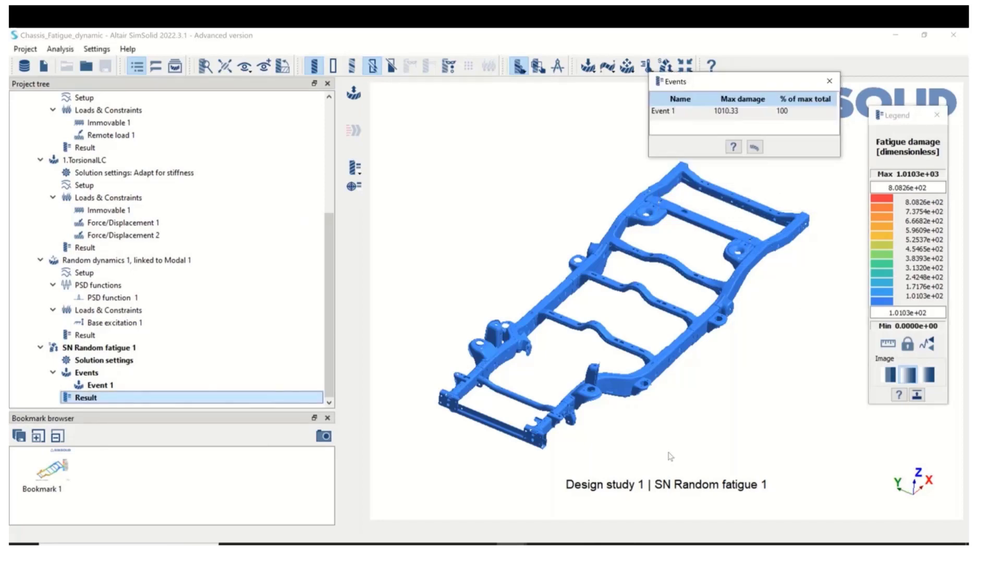
{"action": "left_click_drag", "start_coordinate": [671, 457], "coordinate": [681, 430]}
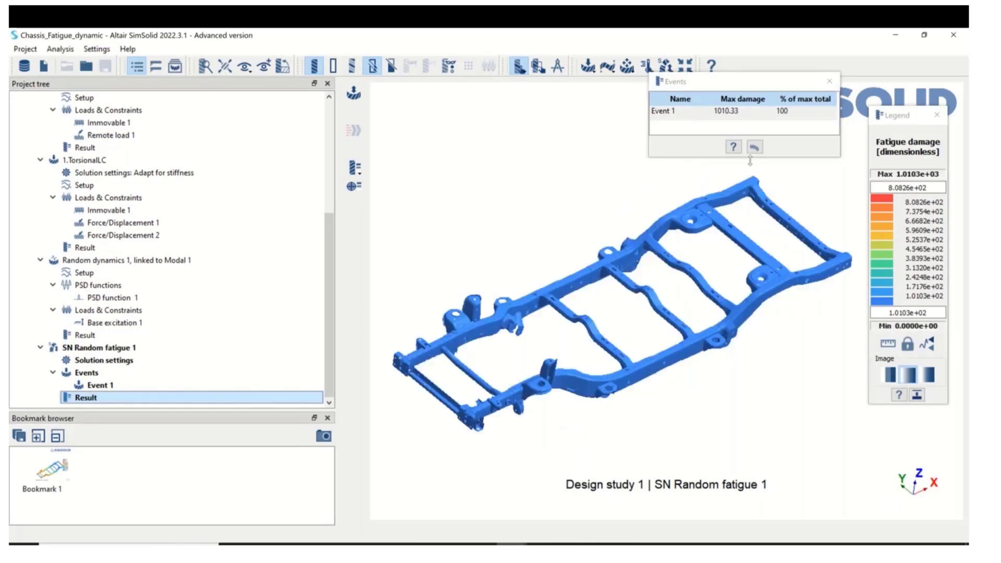
Display the random fatigue life and set the lower limit of its legend to 0
{"action": "left_click", "coordinate": [362, 173]}
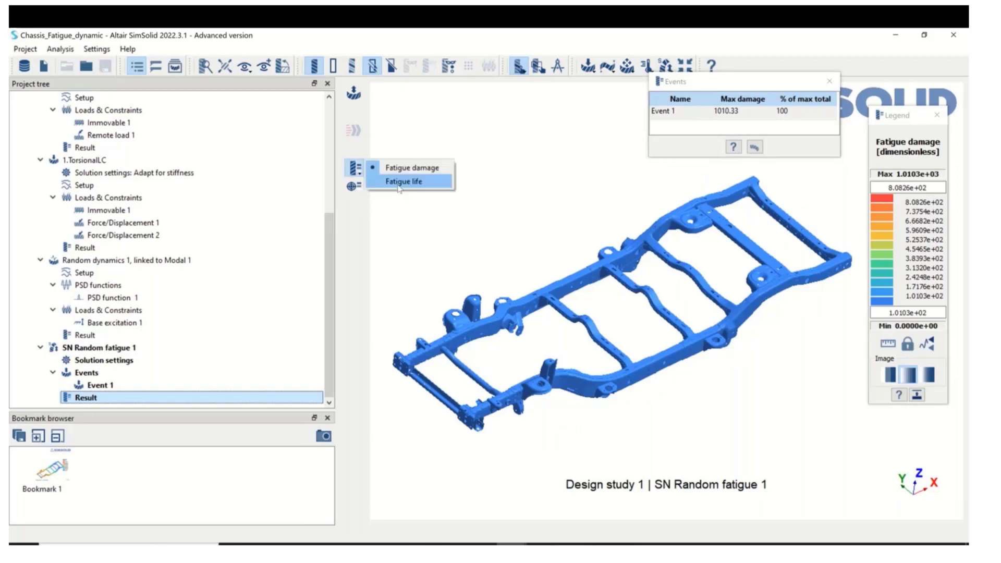
{"action": "left_click", "coordinate": [400, 182]}
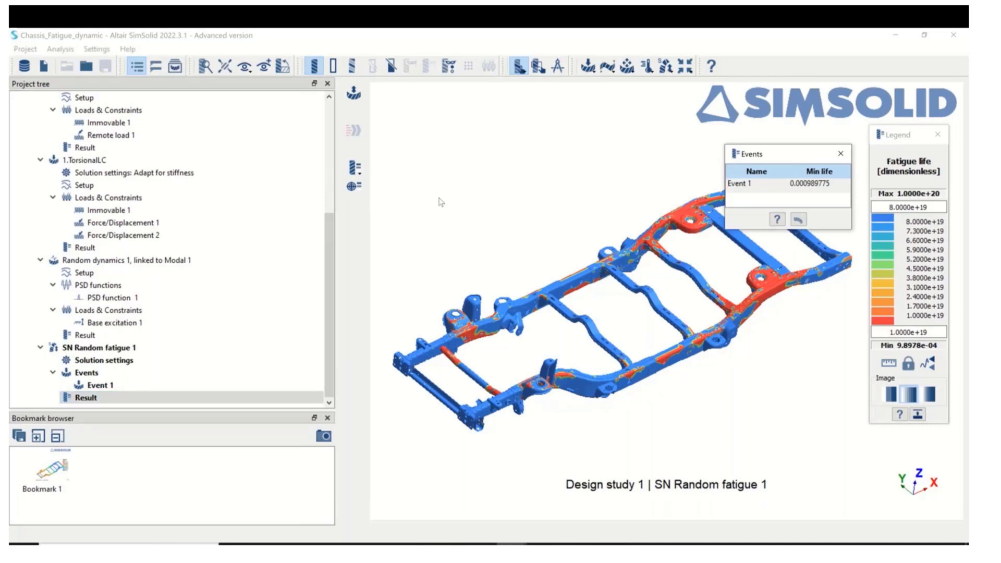
{"action": "double_click", "coordinate": [909, 332]}
{"action": "type", "text": "0"}
{"action": "key", "text": "Return"}
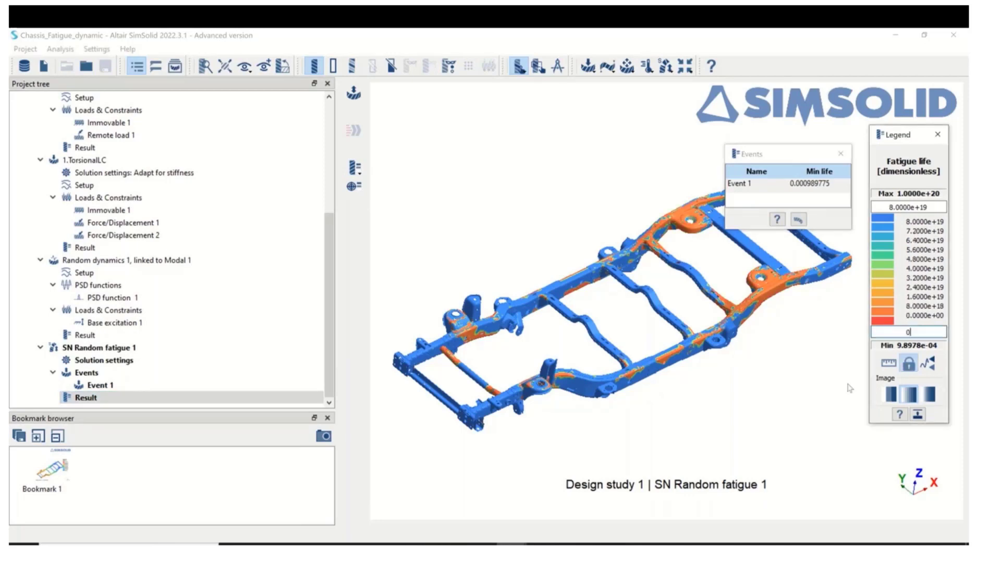
Display the random fatigue damage again and show the minimum and maximum labels on the frame
{"action": "left_click", "coordinate": [360, 174]}
{"action": "left_click", "coordinate": [411, 169]}
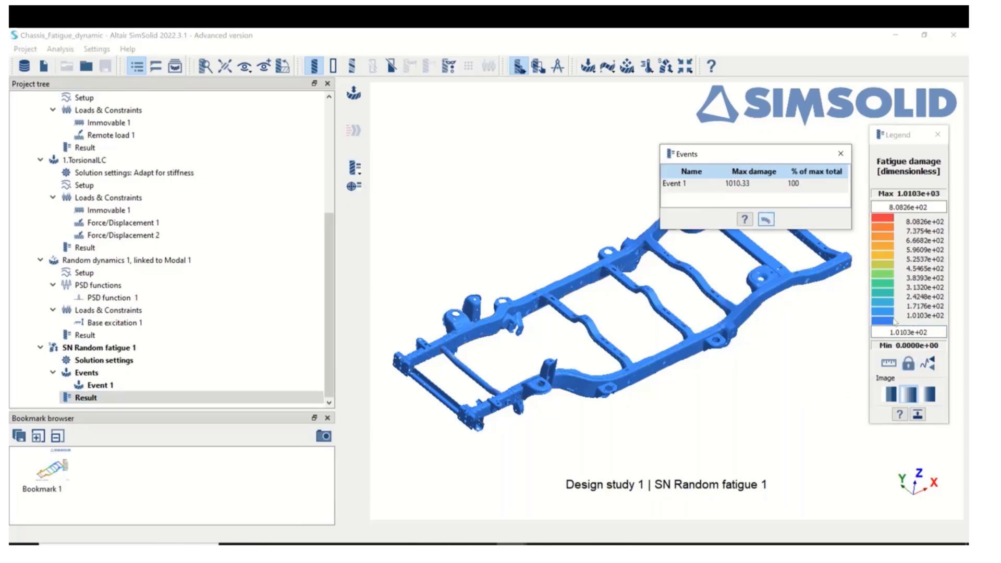
{"action": "left_click", "coordinate": [931, 365]}
{"action": "right_click_drag", "start_coordinate": [726, 314], "coordinate": [637, 348]}
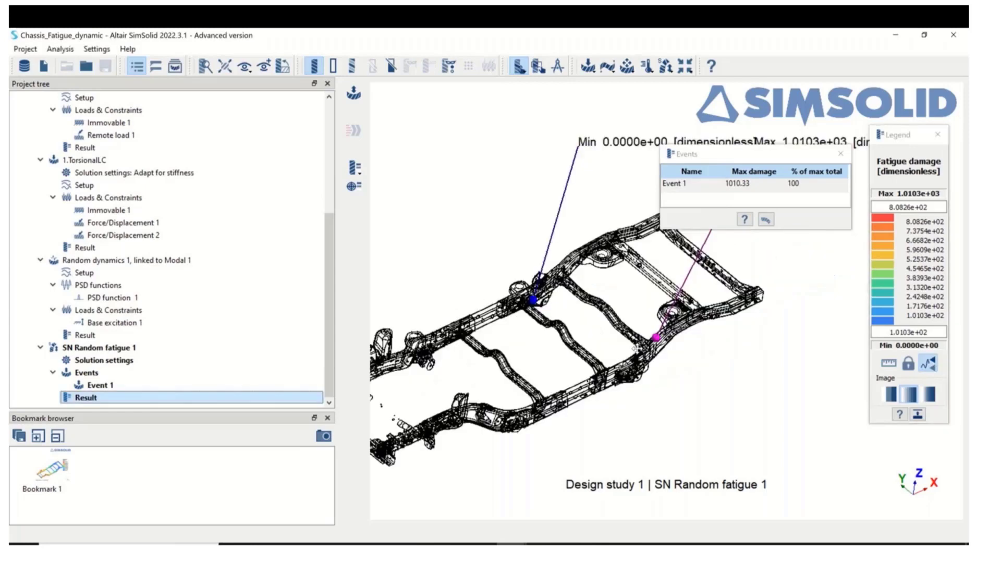
Isolate the part carrying the maximum fatigue damage by hiding the unselected parts and examine the damage around its hole
{"action": "scroll", "coordinate": [636, 348], "scroll_direction": "up", "scroll_amount": 3}
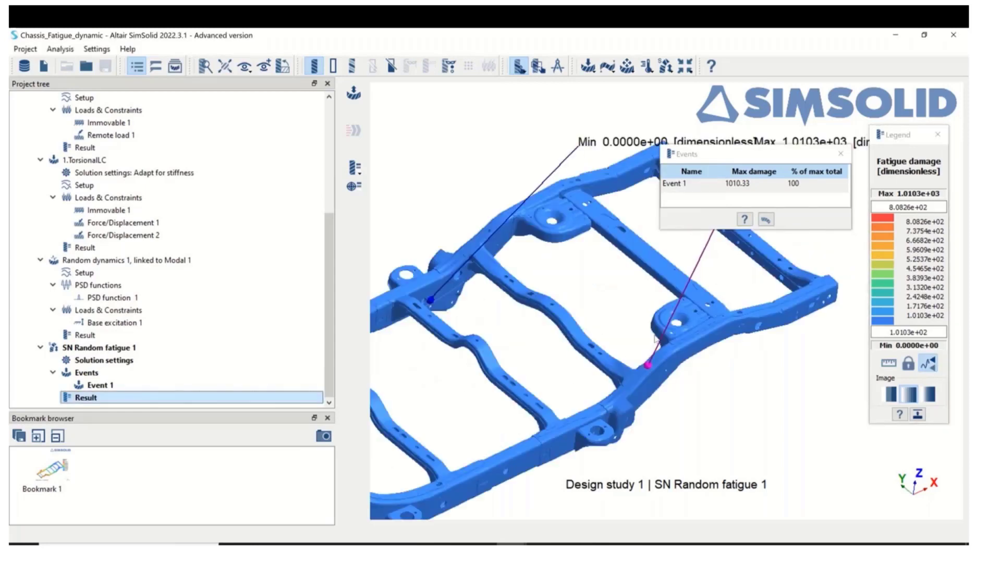
{"action": "scroll", "coordinate": [654, 338], "scroll_direction": "up", "scroll_amount": 3}
{"action": "scroll", "coordinate": [612, 396], "scroll_direction": "up", "scroll_amount": 5}
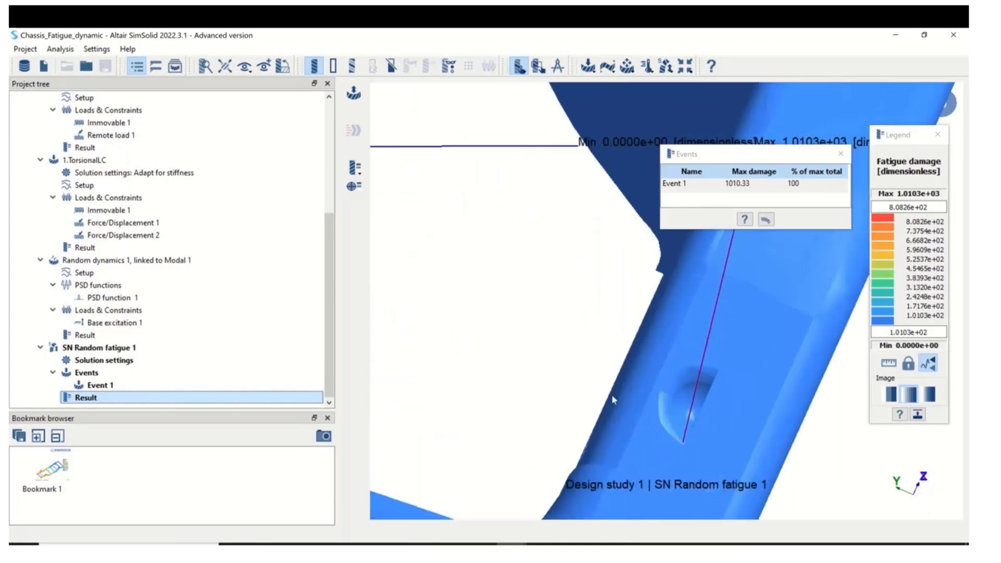
{"action": "left_click_drag", "start_coordinate": [612, 395], "coordinate": [665, 440]}
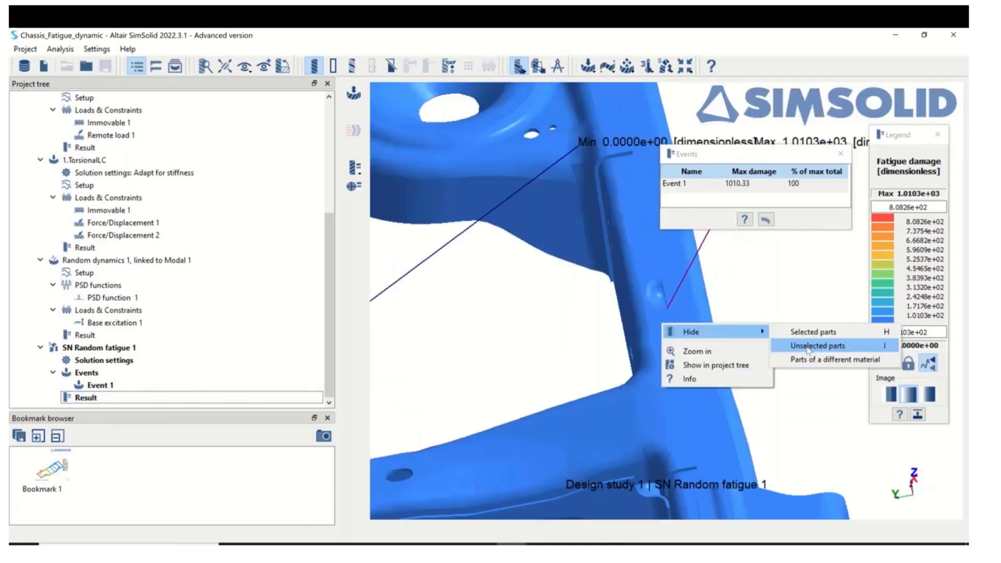
{"action": "left_click", "coordinate": [794, 347]}
{"action": "left_click_drag", "start_coordinate": [778, 402], "coordinate": [644, 284]}
{"action": "scroll", "coordinate": [644, 285], "scroll_direction": "up", "scroll_amount": 5}
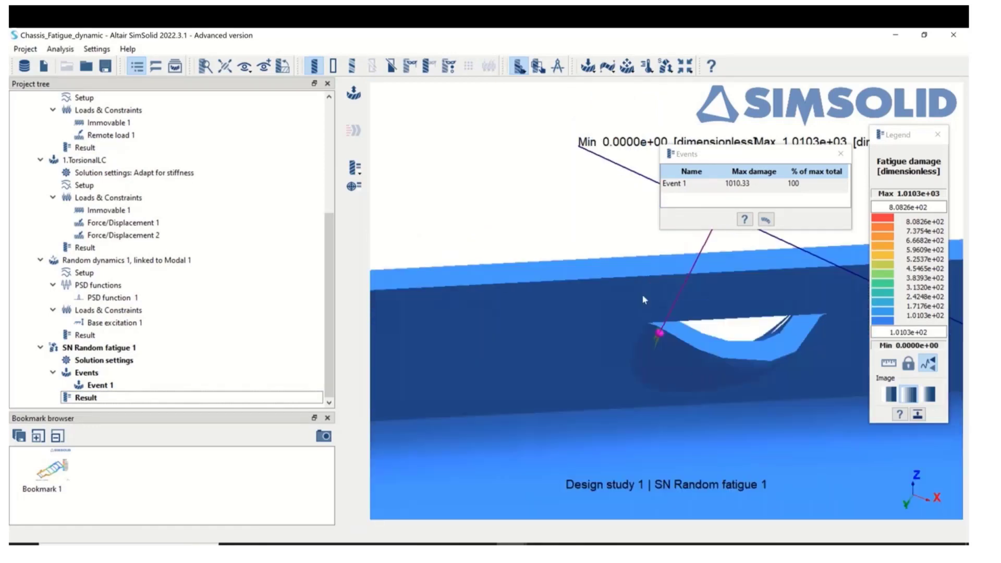
{"action": "scroll", "coordinate": [645, 298], "scroll_direction": "up", "scroll_amount": 5}
{"action": "mouse_move", "coordinate": [813, 475]}
{"action": "left_mouse_down"}
{"action": "mouse_move", "coordinate": [863, 412]}
{"action": "mouse_move", "coordinate": [867, 278]}
{"action": "mouse_move", "coordinate": [853, 385]}
{"action": "left_mouse_up"}
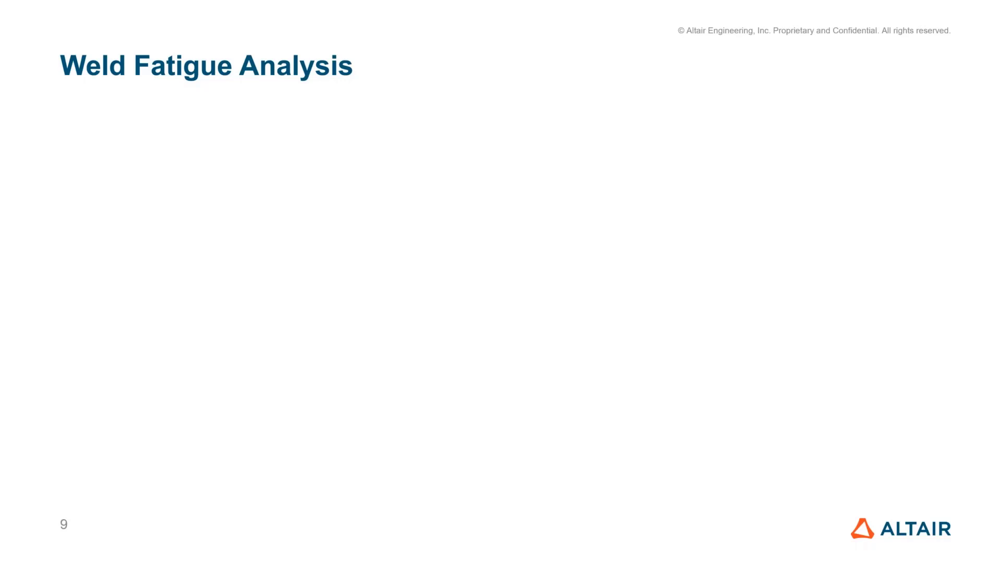
{"action": "key", "text": "Right"}
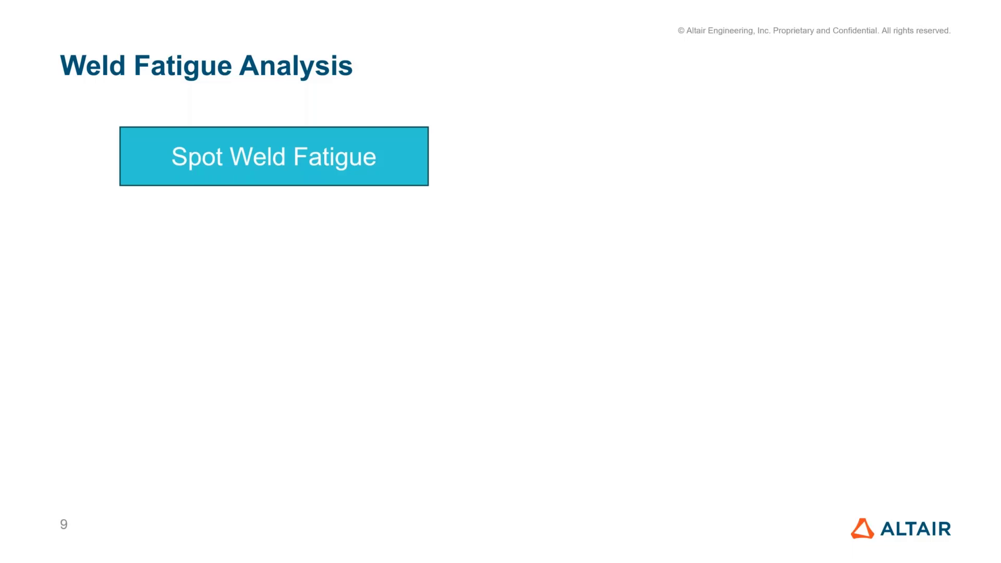
{"action": "key", "text": "Right"}
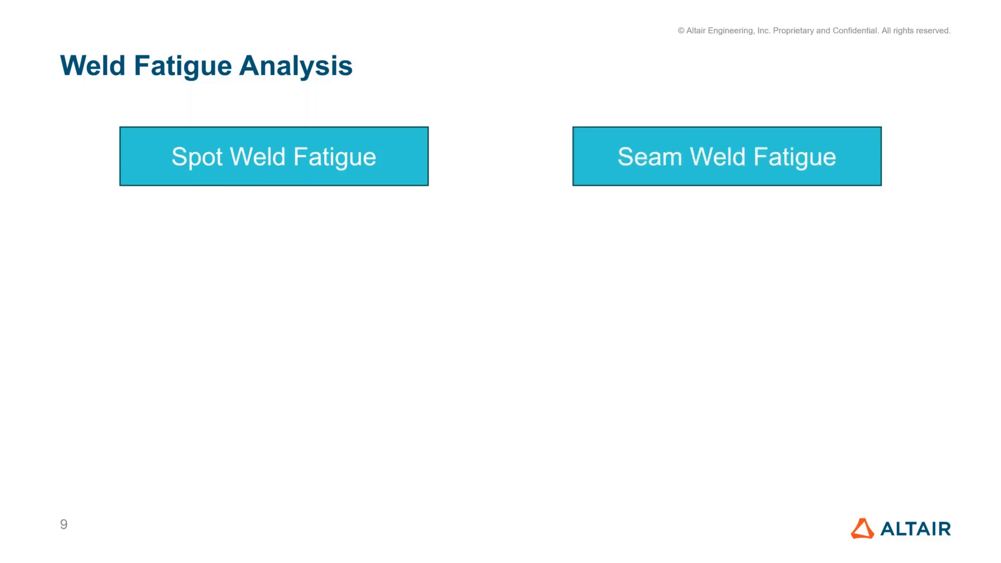
{"action": "key", "text": "Right"}
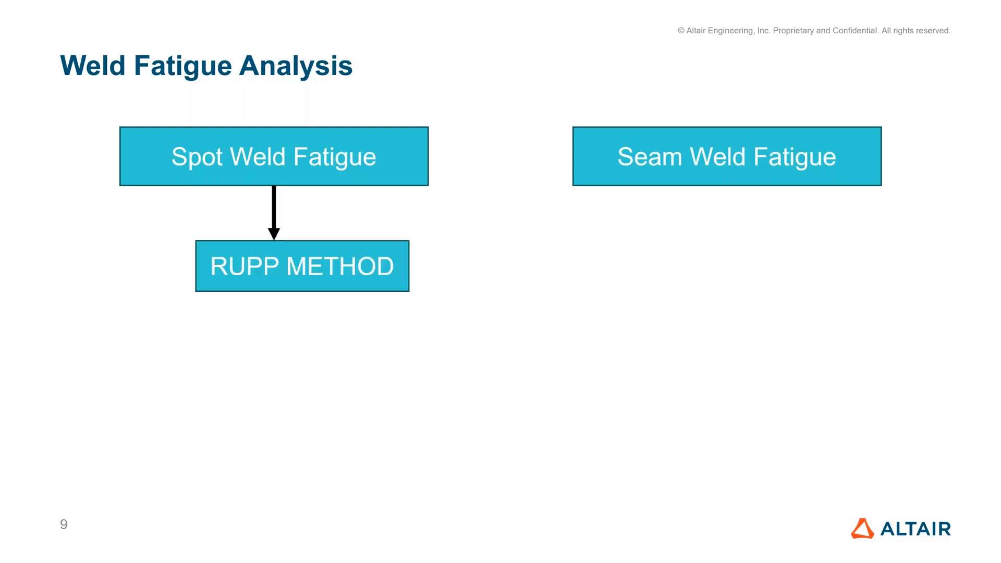
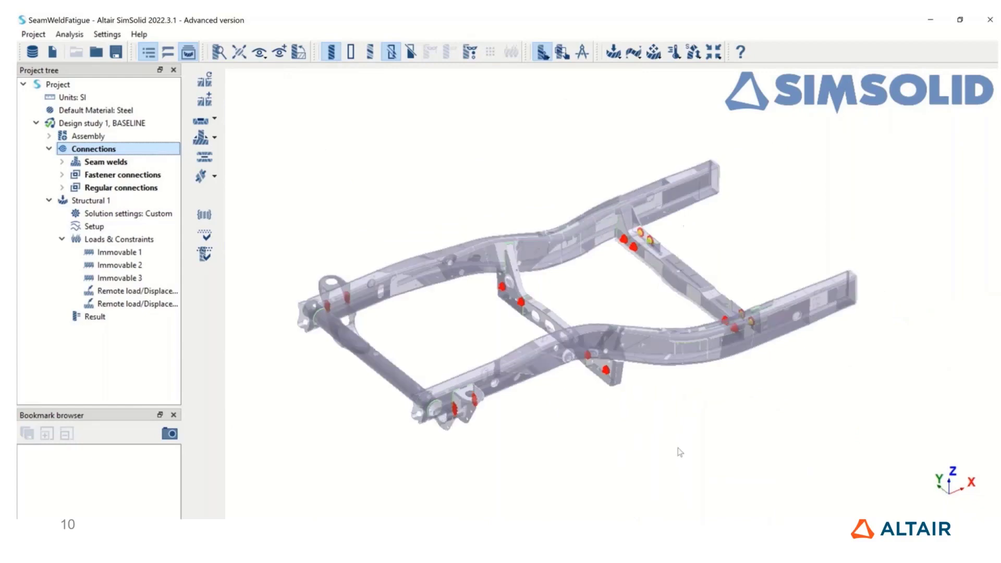
Review the seam welds of the SeamWeldFatigue project and highlight them on the frame, with the project tree widened
{"action": "left_click", "coordinate": [62, 162]}
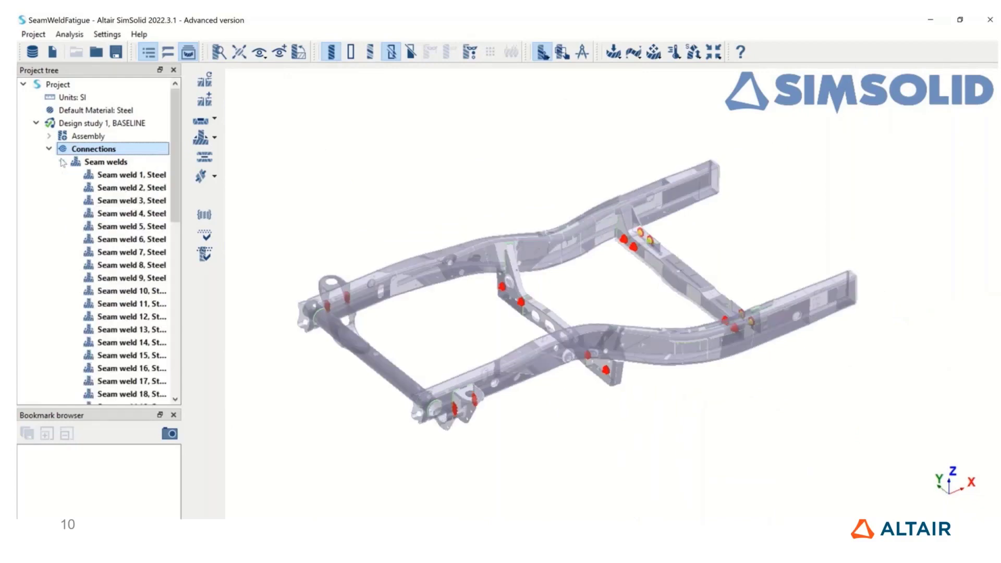
{"action": "left_click", "coordinate": [109, 163]}
{"action": "left_click_drag", "start_coordinate": [182, 184], "coordinate": [343, 183]}
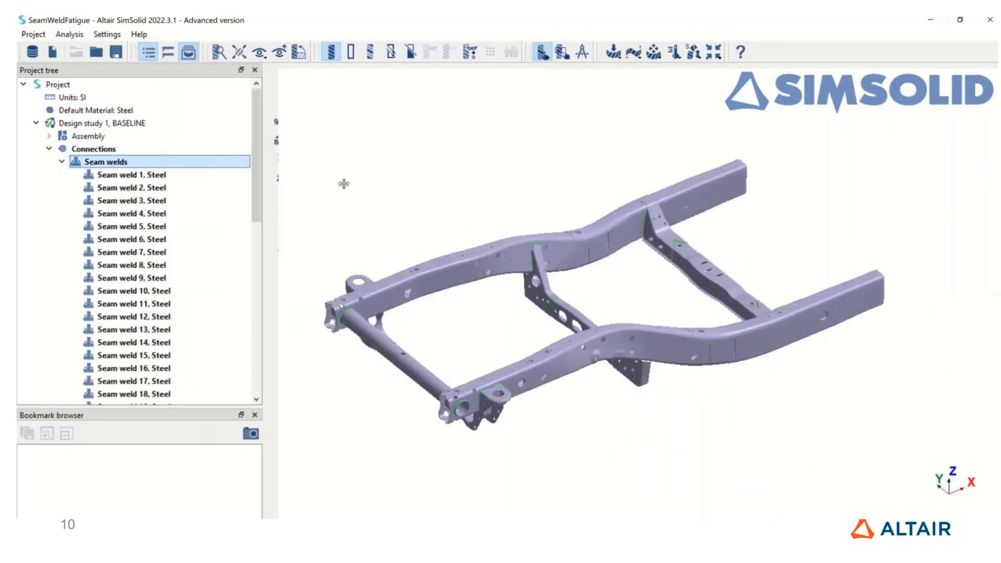
{"action": "left_click", "coordinate": [61, 162]}
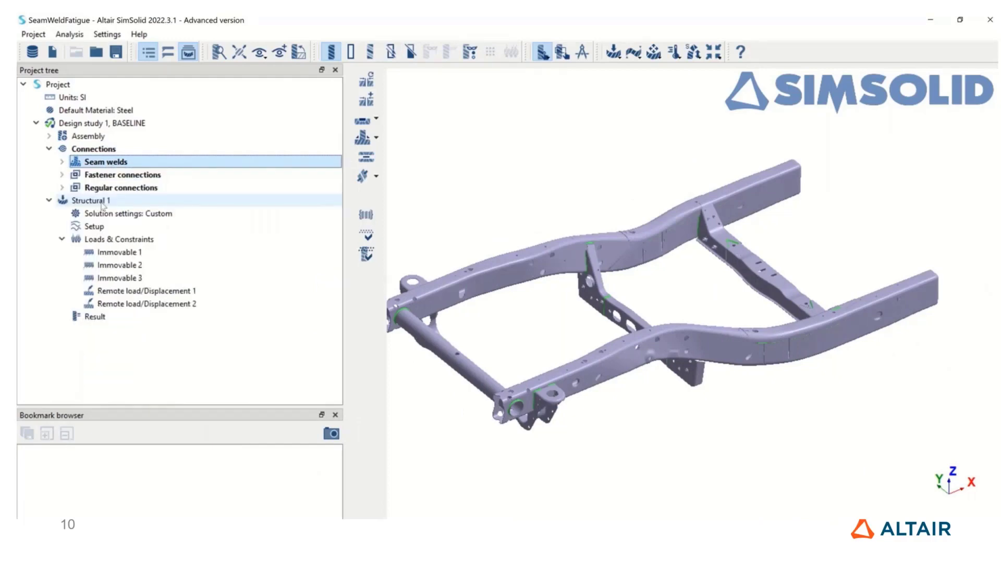
Display the displacement magnitude and the von Mises stress results of Structural 1
{"action": "left_click", "coordinate": [103, 203]}
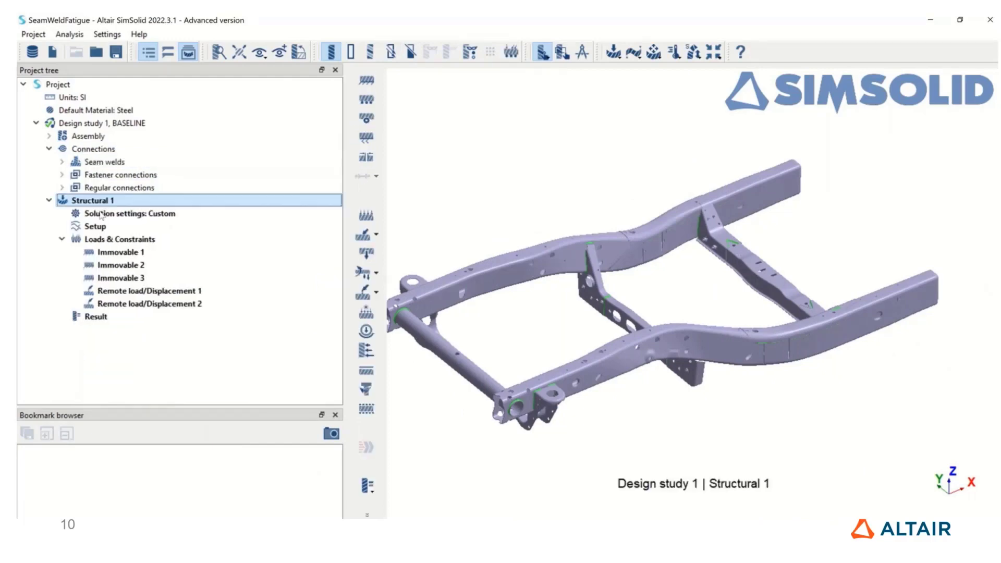
{"action": "left_click", "coordinate": [367, 486]}
{"action": "mouse_move", "coordinate": [424, 490]}
{"action": "left_click", "coordinate": [493, 486]}
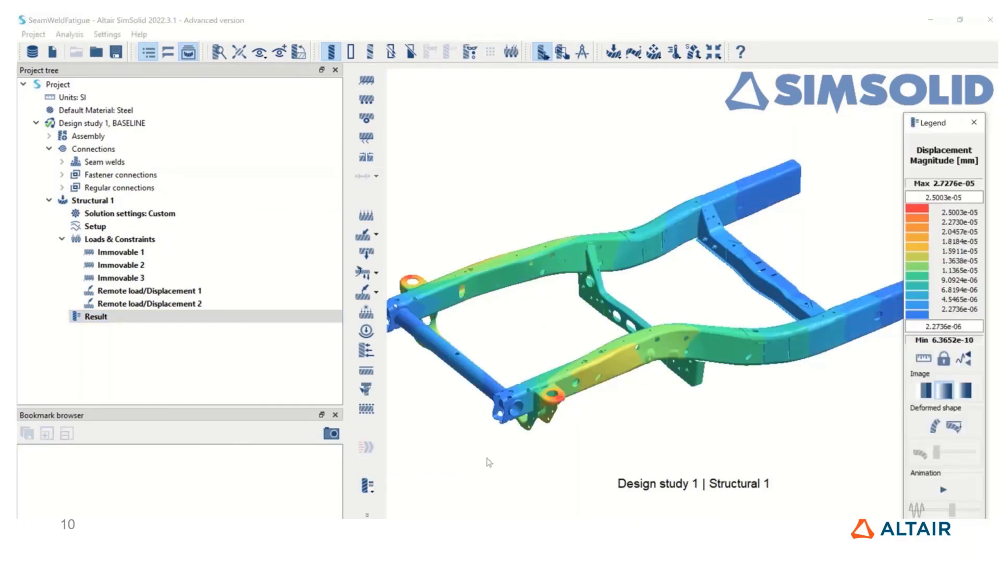
{"action": "left_click", "coordinate": [367, 486]}
{"action": "mouse_move", "coordinate": [412, 502]}
{"action": "left_click", "coordinate": [535, 395]}
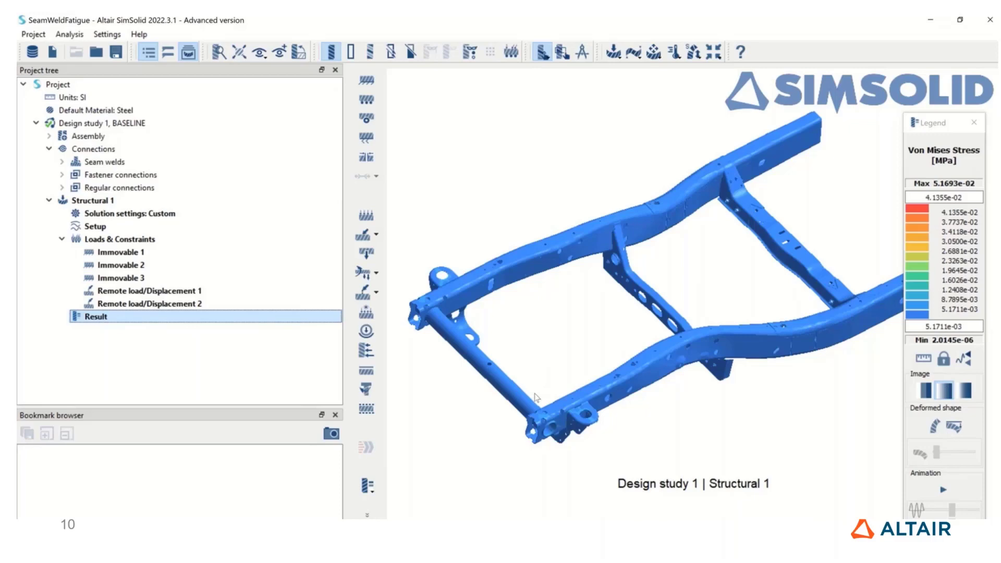
Add stress-life, seam weld membrane and seam weld bending SN curves, estimated from UTS, to the current project's Steel and save the material
{"action": "left_click", "coordinate": [107, 34]}
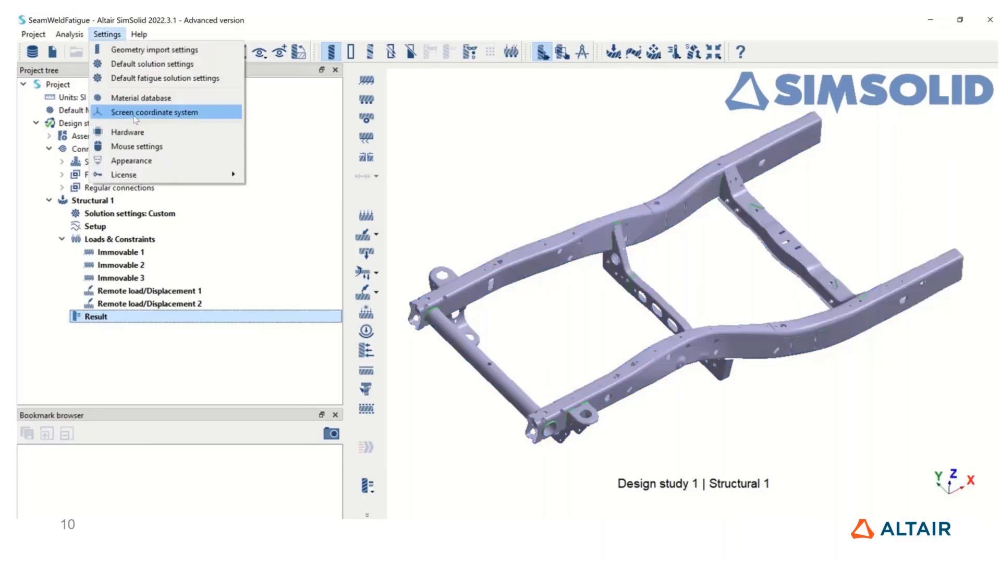
{"action": "left_click", "coordinate": [141, 98]}
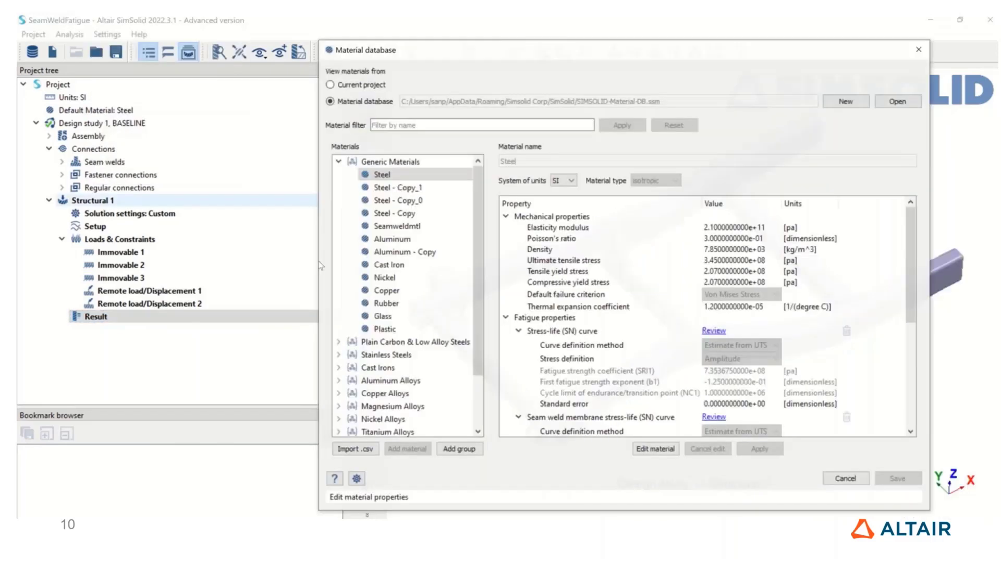
{"action": "left_click", "coordinate": [343, 86]}
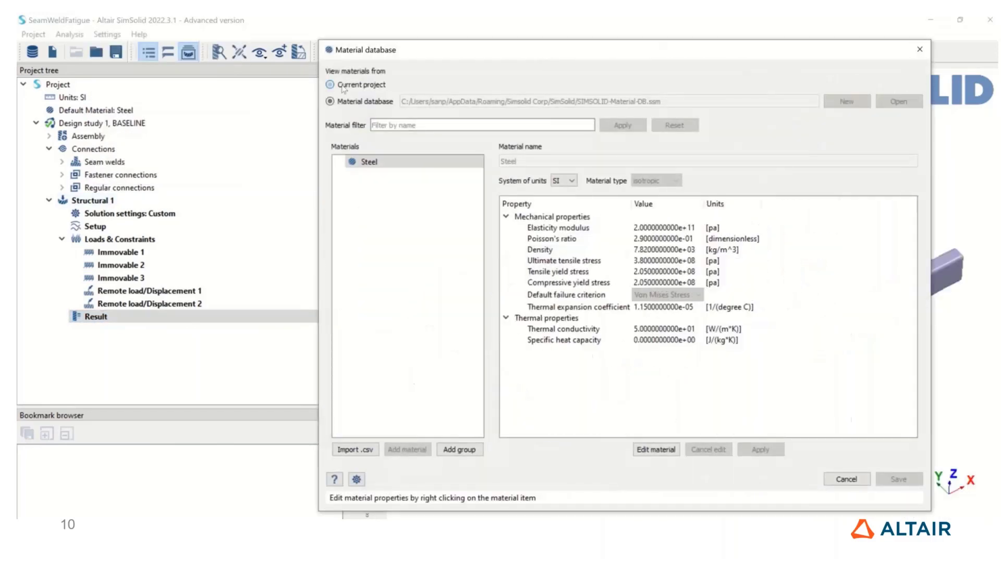
{"action": "left_click", "coordinate": [664, 453]}
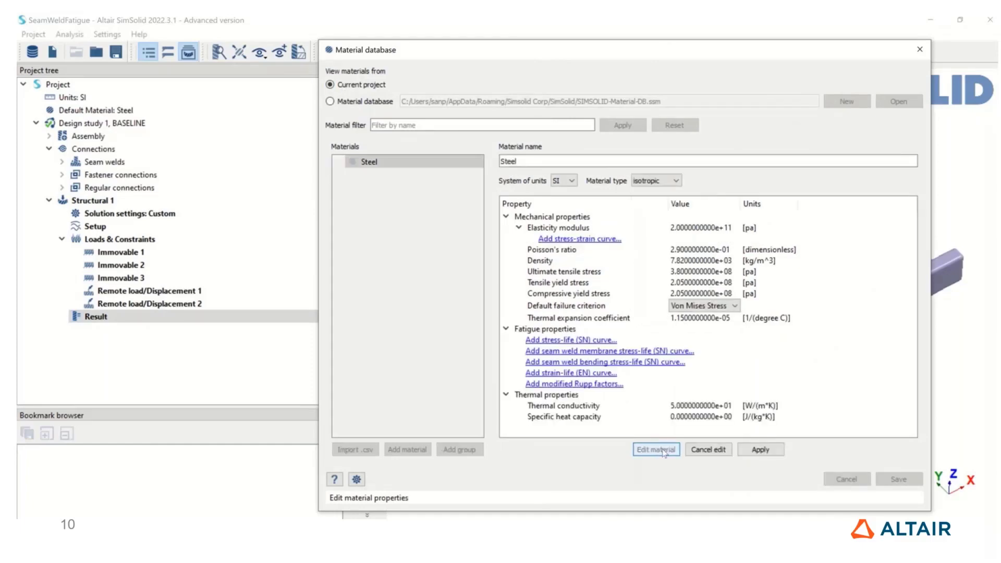
{"action": "left_click", "coordinate": [607, 341]}
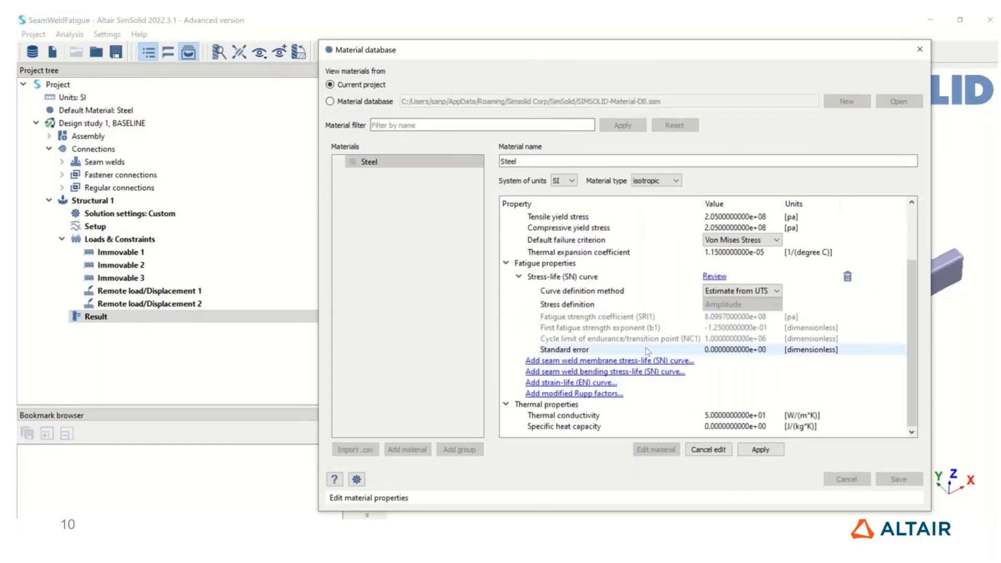
{"action": "left_click", "coordinate": [634, 371]}
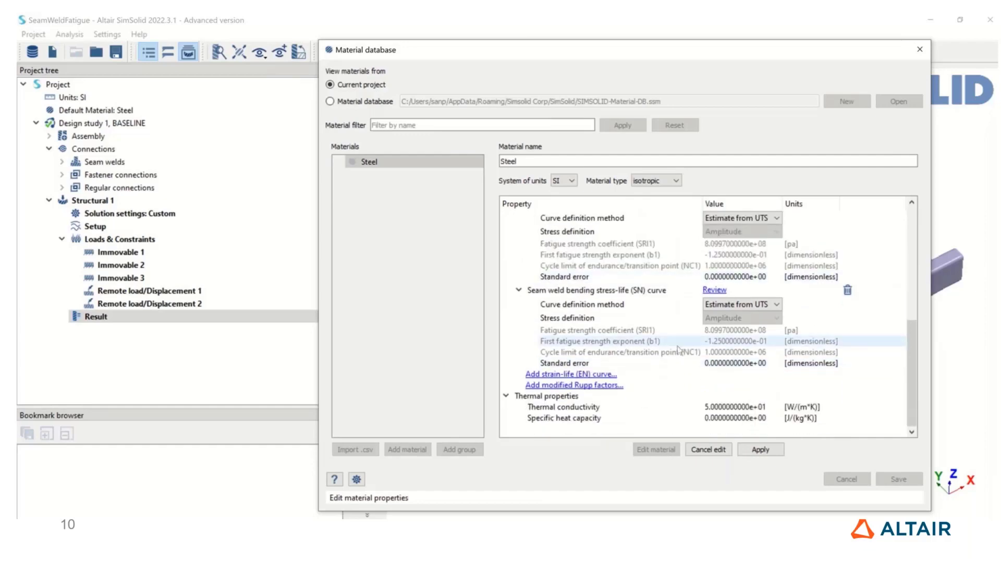
{"action": "left_click", "coordinate": [760, 451]}
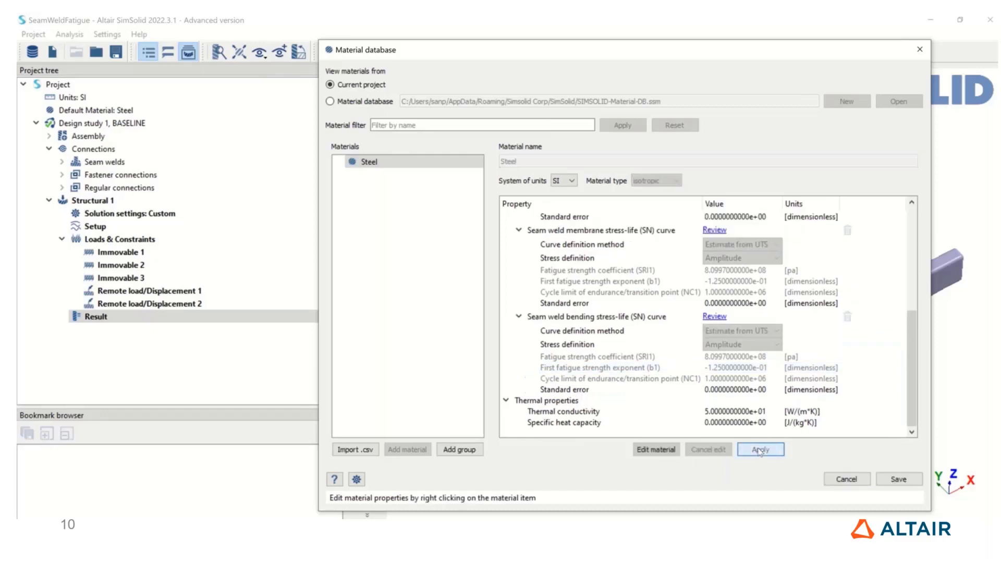
{"action": "left_click", "coordinate": [903, 485]}
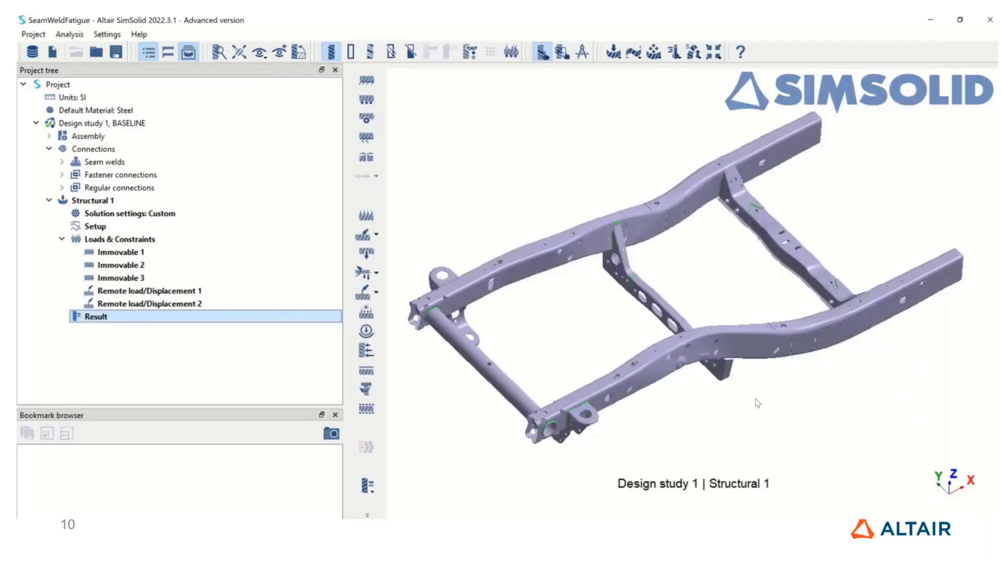
Create an SN Time fatigue analysis in Design study 1
{"action": "left_click", "coordinate": [694, 51]}
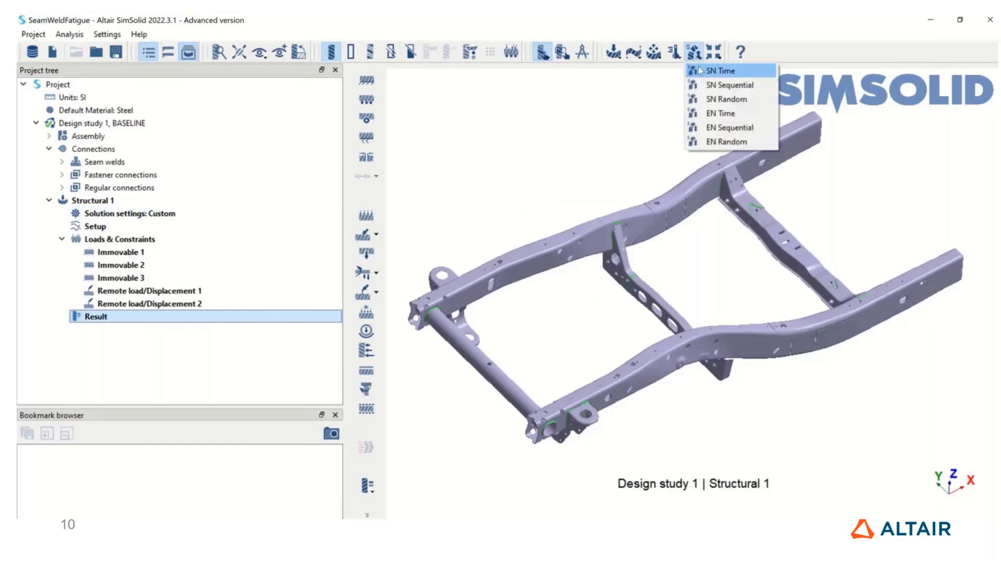
{"action": "left_click", "coordinate": [699, 71]}
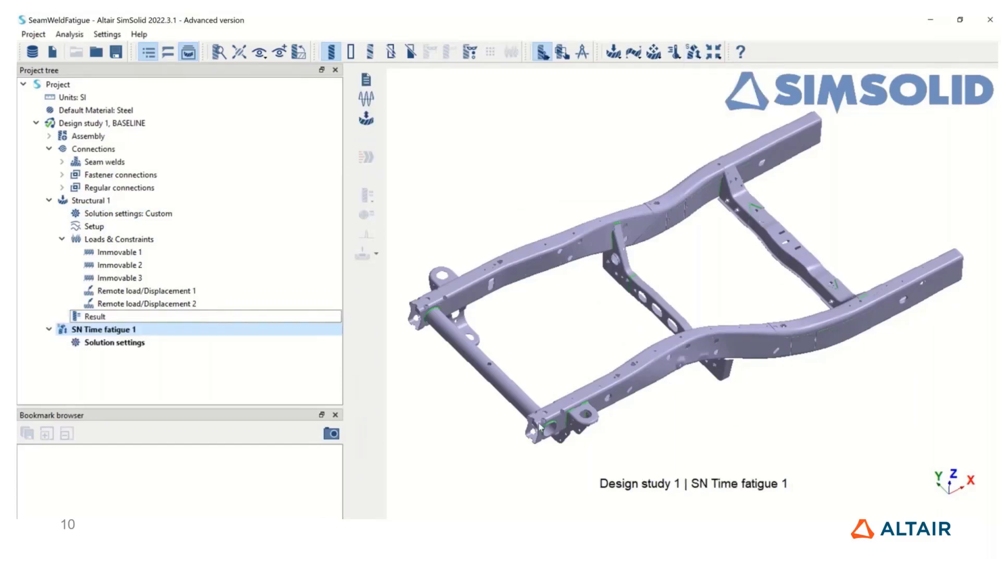
{"action": "right_click_drag", "start_coordinate": [546, 432], "coordinate": [563, 451]}
Review the general, seam weld and material settings of the SN Time fatigue solution
{"action": "left_click", "coordinate": [112, 344]}
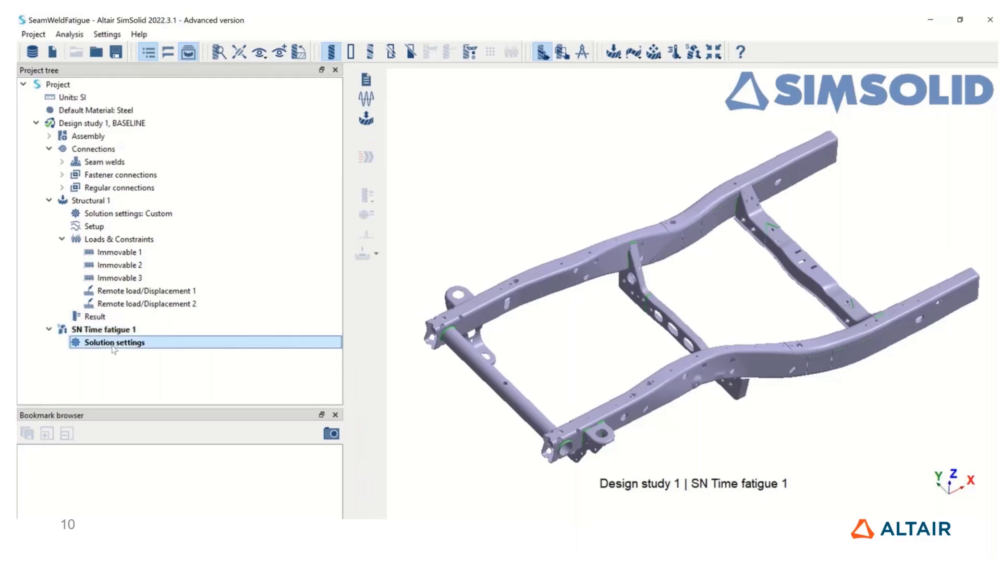
{"action": "double_click", "coordinate": [113, 347]}
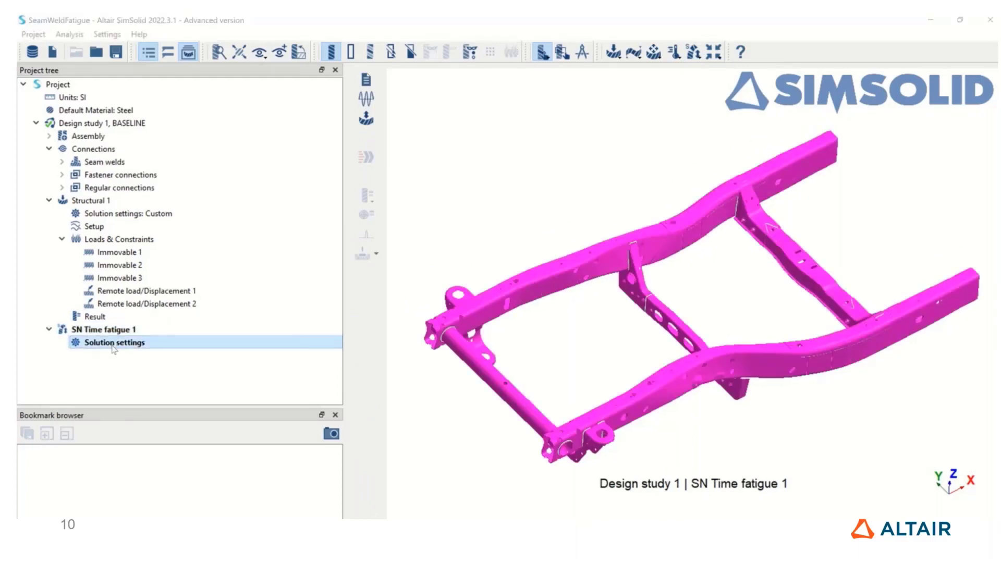
{"action": "left_click_drag", "start_coordinate": [528, 79], "coordinate": [732, 41]}
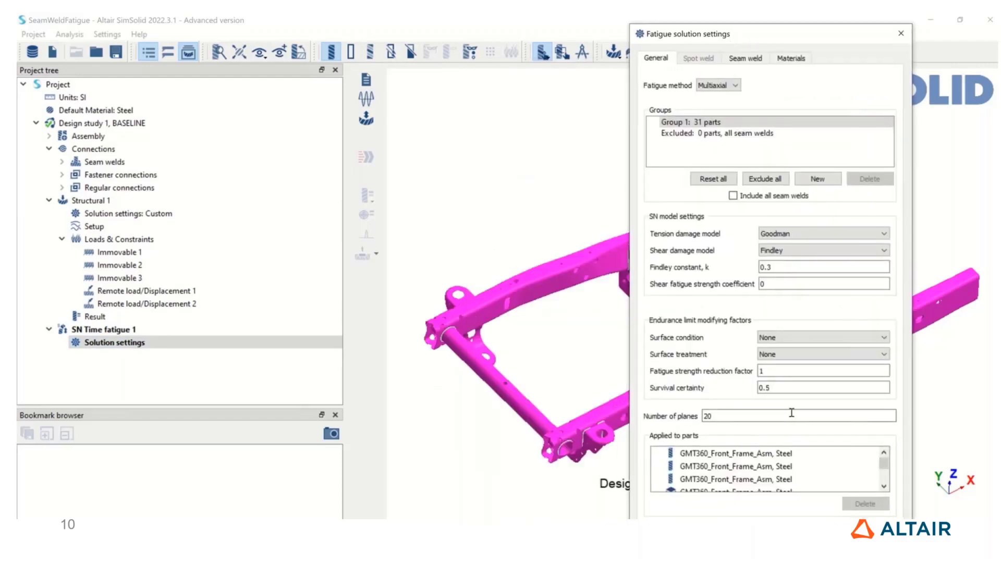
{"action": "left_click", "coordinate": [746, 58]}
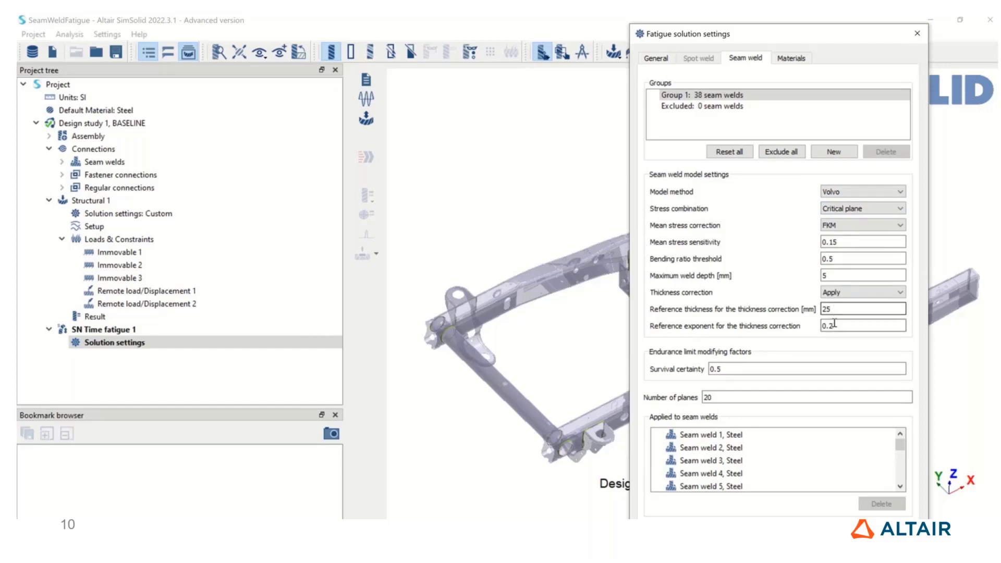
{"action": "left_click", "coordinate": [780, 58]}
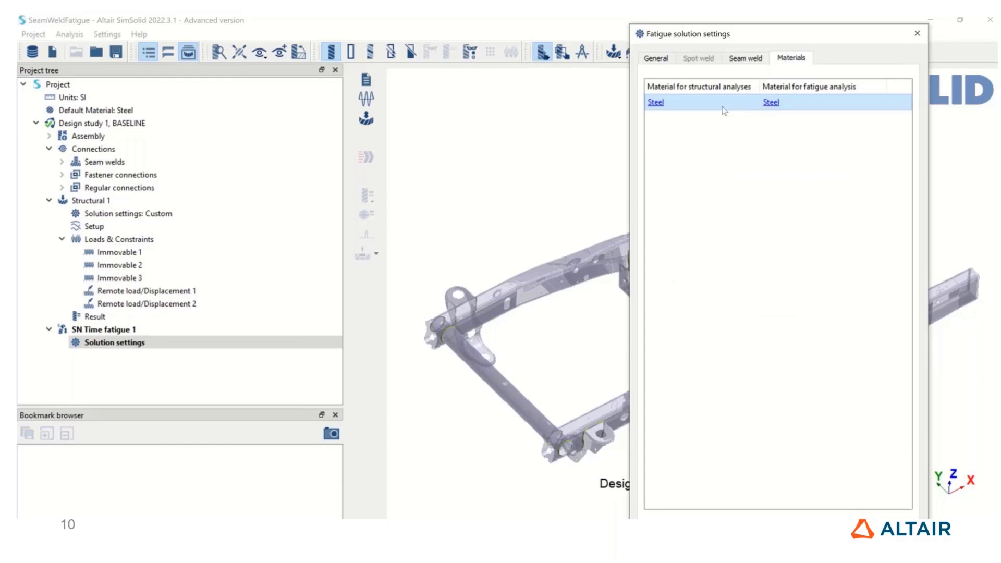
{"action": "left_click", "coordinate": [916, 34]}
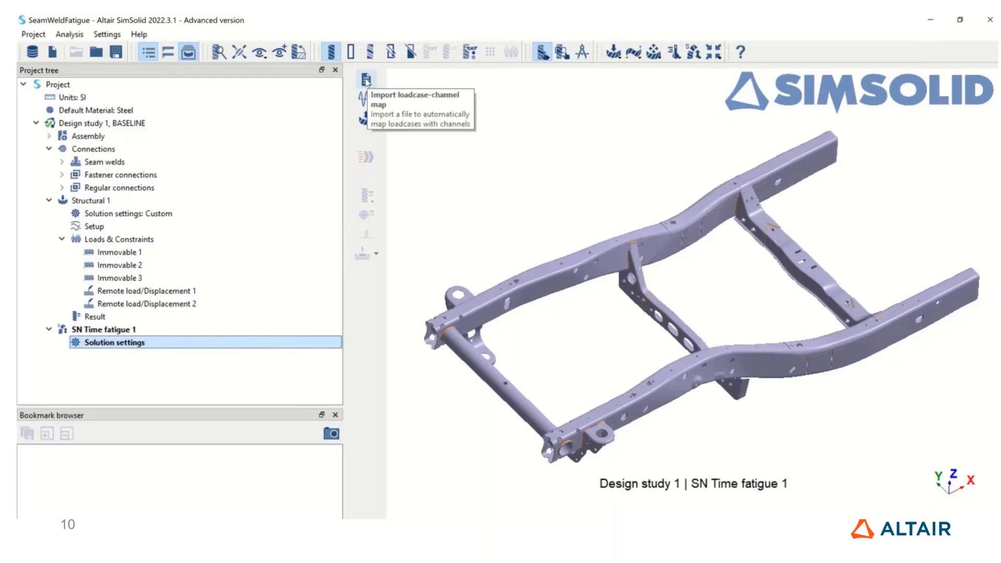
Import the Channel1_SN file as the load channels of the SN Time fatigue analysis
{"action": "left_click", "coordinate": [367, 98]}
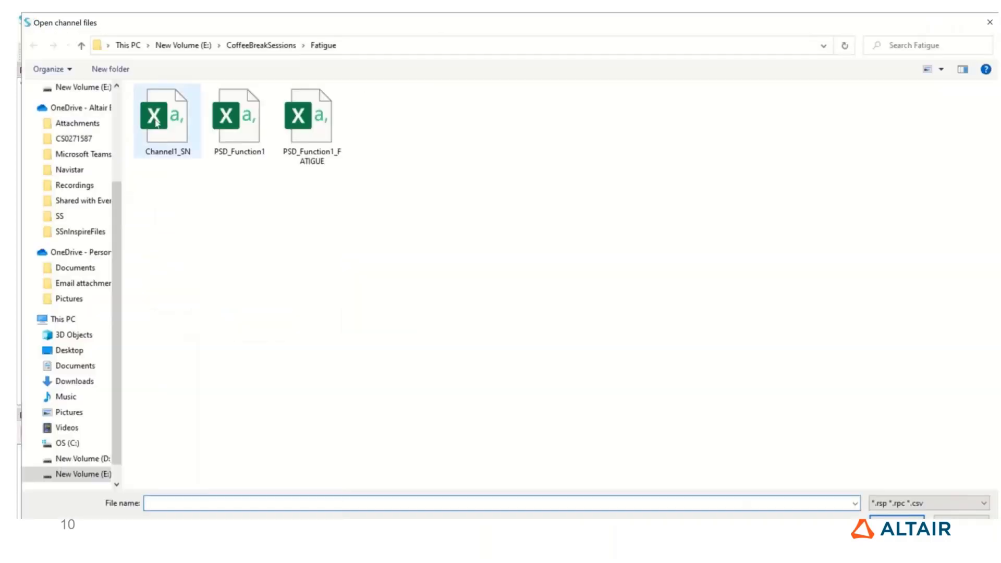
{"action": "left_click", "coordinate": [156, 122]}
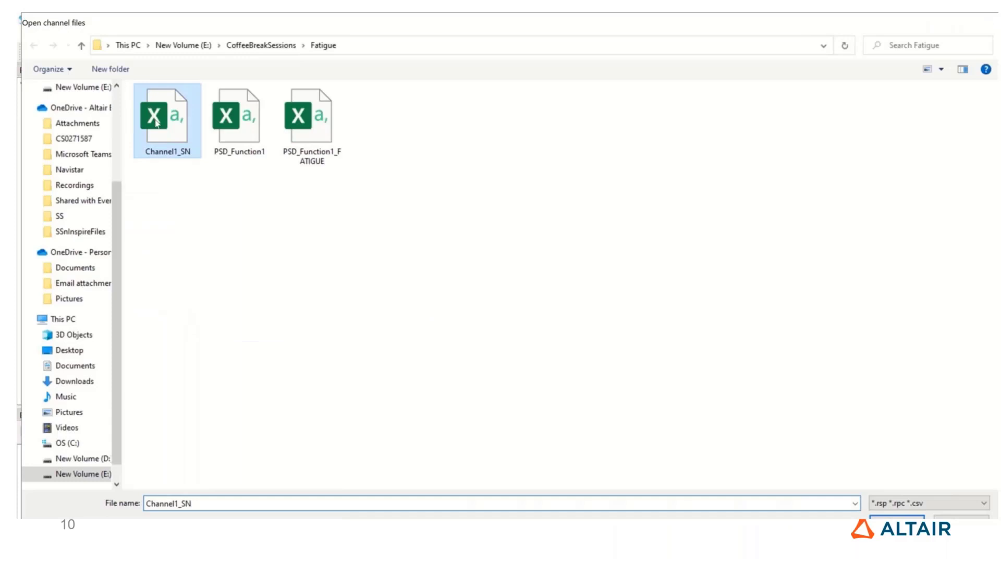
{"action": "double_click", "coordinate": [156, 122]}
Review the amplitude curves of channels C1, C2 and SS_Uniform in the Channel1_SN group
{"action": "left_click", "coordinate": [128, 371]}
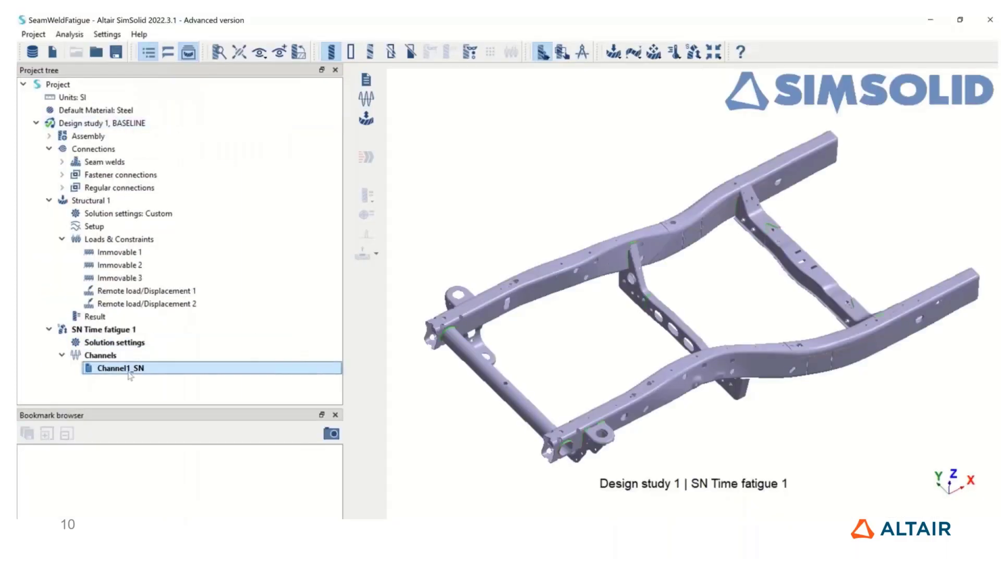
{"action": "double_click", "coordinate": [129, 373]}
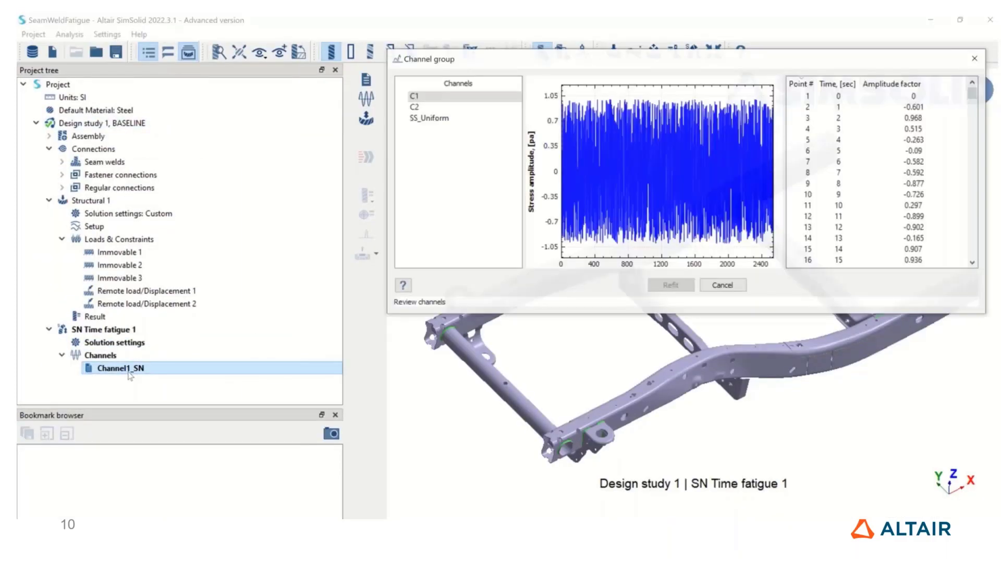
{"action": "left_click_drag", "start_coordinate": [658, 68], "coordinate": [345, 96]}
{"action": "left_click_drag", "start_coordinate": [868, 324], "coordinate": [756, 339]}
{"action": "left_click", "coordinate": [135, 128]}
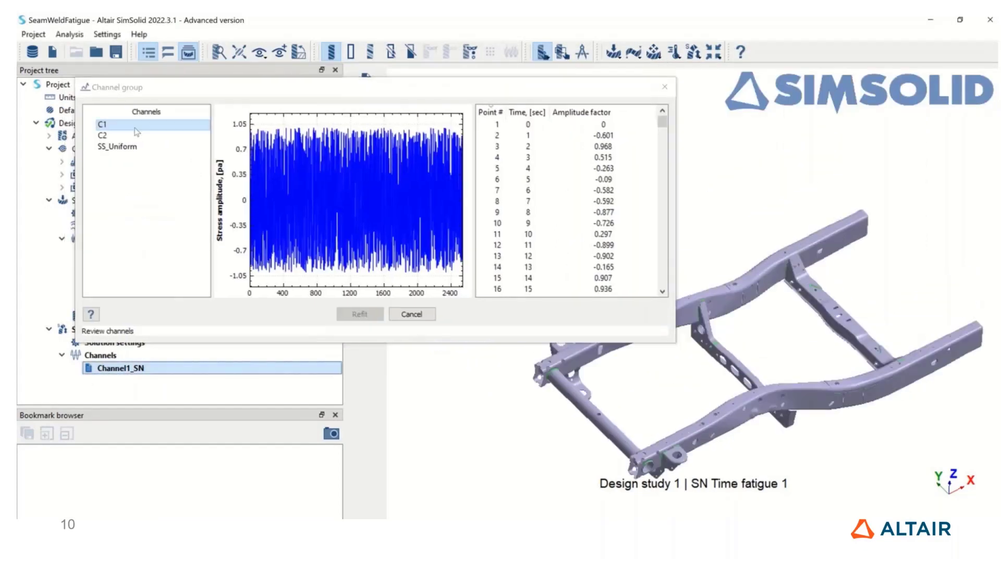
{"action": "left_click", "coordinate": [135, 136]}
{"action": "left_click", "coordinate": [126, 148]}
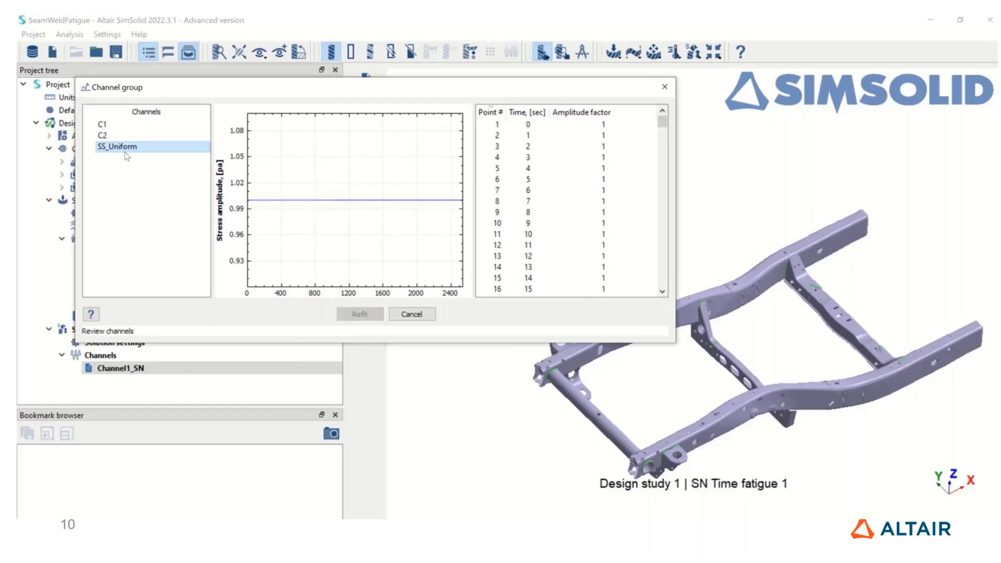
{"action": "left_click", "coordinate": [412, 316]}
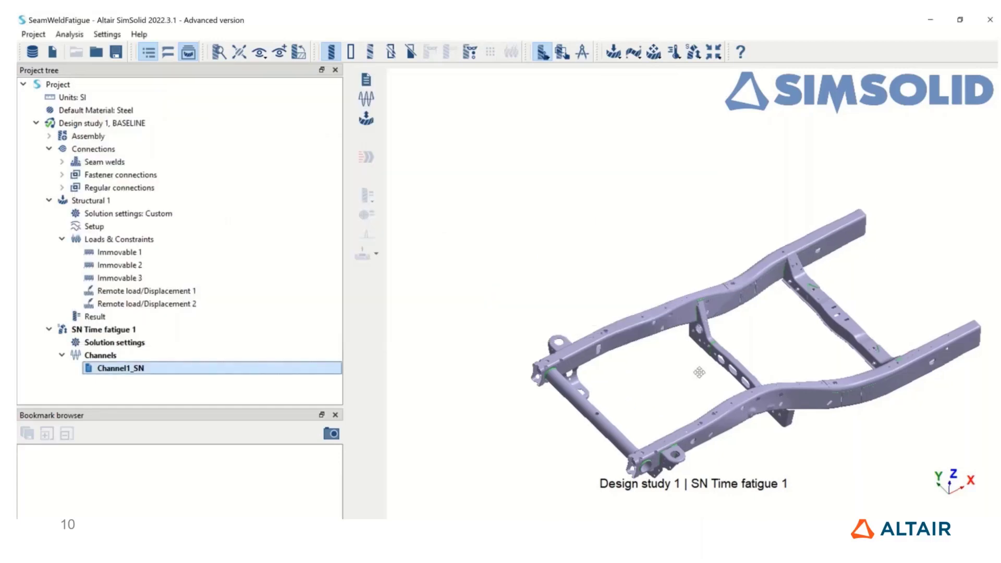
Create a fatigue event for Structural 1 with channels C1, C2 and SS_Uniform at scales 1, 2 and 1, repeated 1000 times
{"action": "right_click_drag", "start_coordinate": [700, 373], "coordinate": [611, 354]}
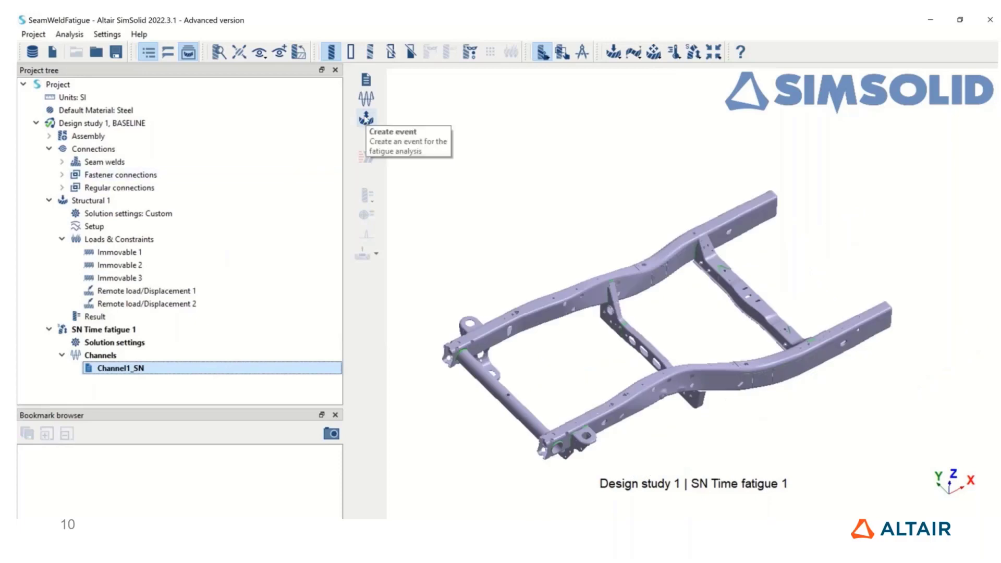
{"action": "left_click", "coordinate": [366, 118]}
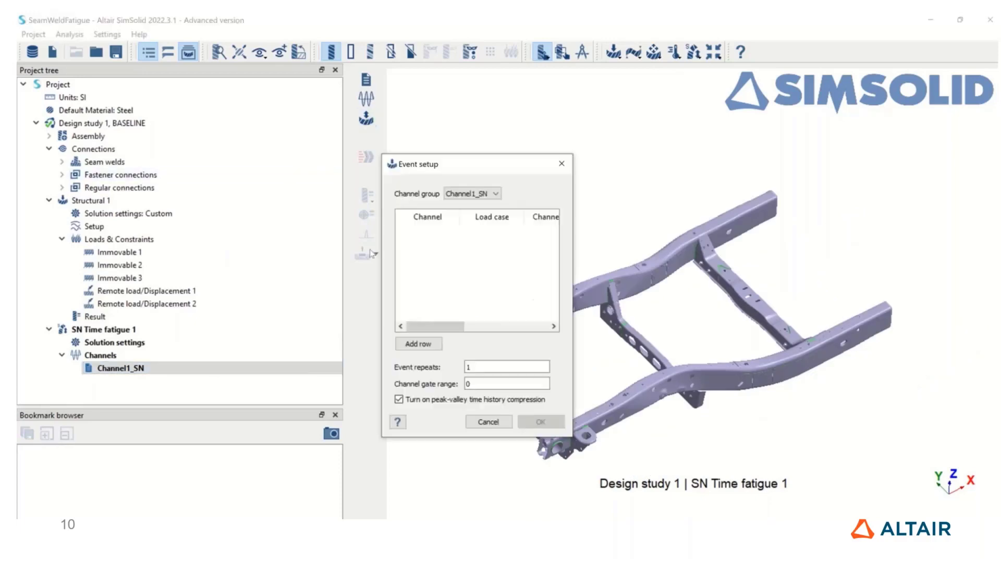
{"action": "left_click_drag", "start_coordinate": [456, 174], "coordinate": [326, 140]}
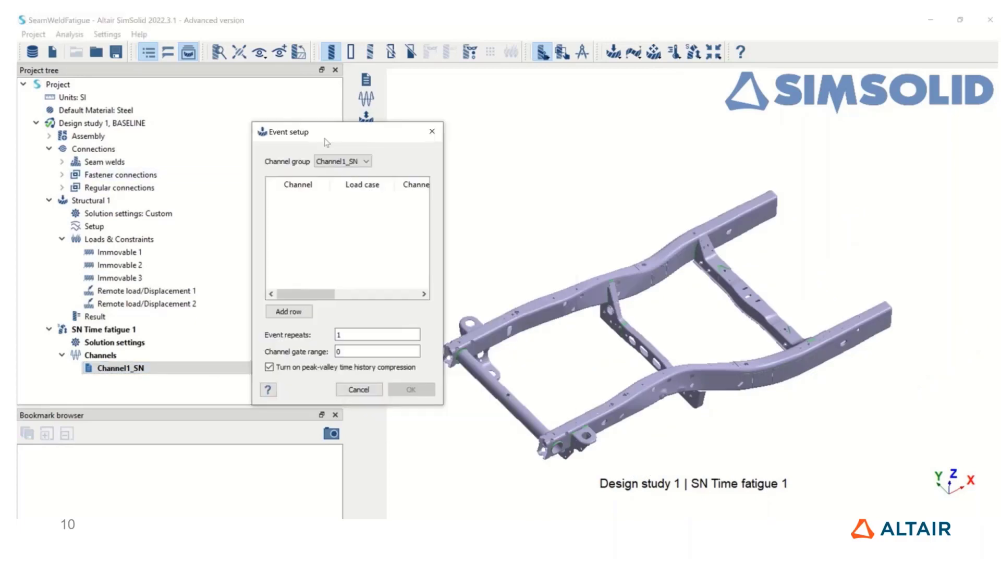
{"action": "double_click", "coordinate": [291, 314]}
{"action": "type", "text": "2"}
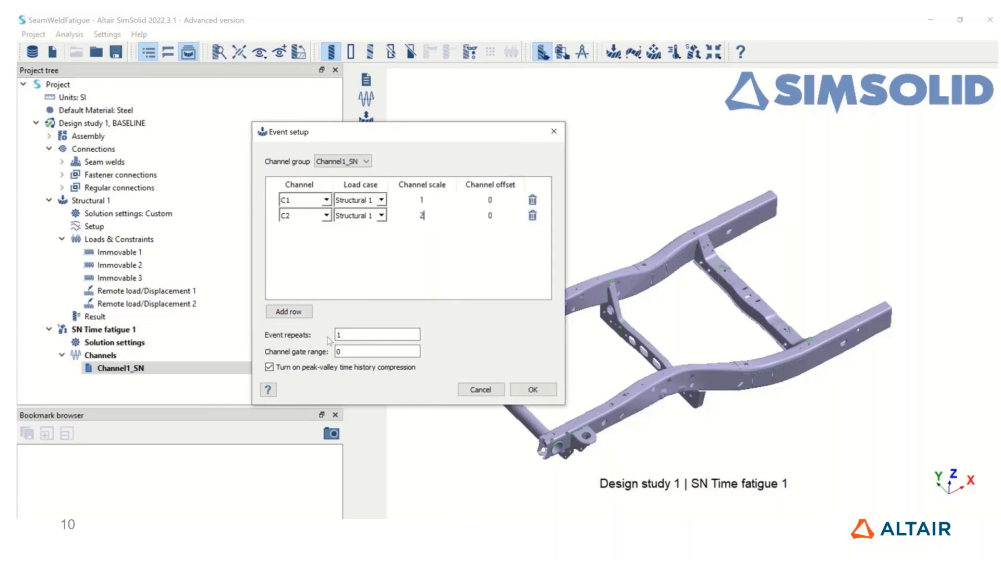
{"action": "left_click", "coordinate": [289, 312]}
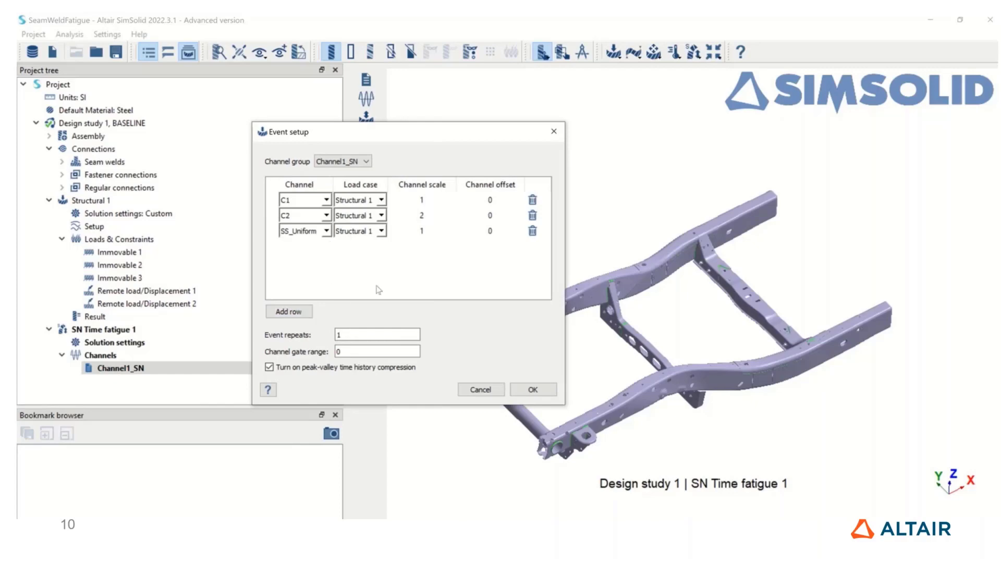
{"action": "left_click", "coordinate": [352, 333]}
{"action": "type", "text": "000"}
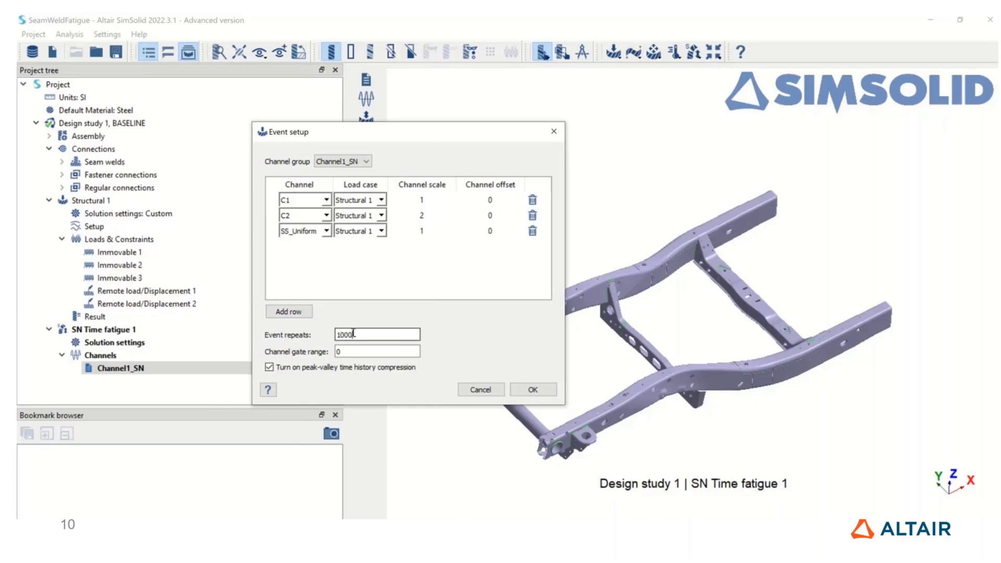
{"action": "left_click", "coordinate": [543, 394]}
Set up a second fatigue event with channels C1 and C2 on Structural 1, both at channel scale 2
{"action": "left_click", "coordinate": [125, 383]}
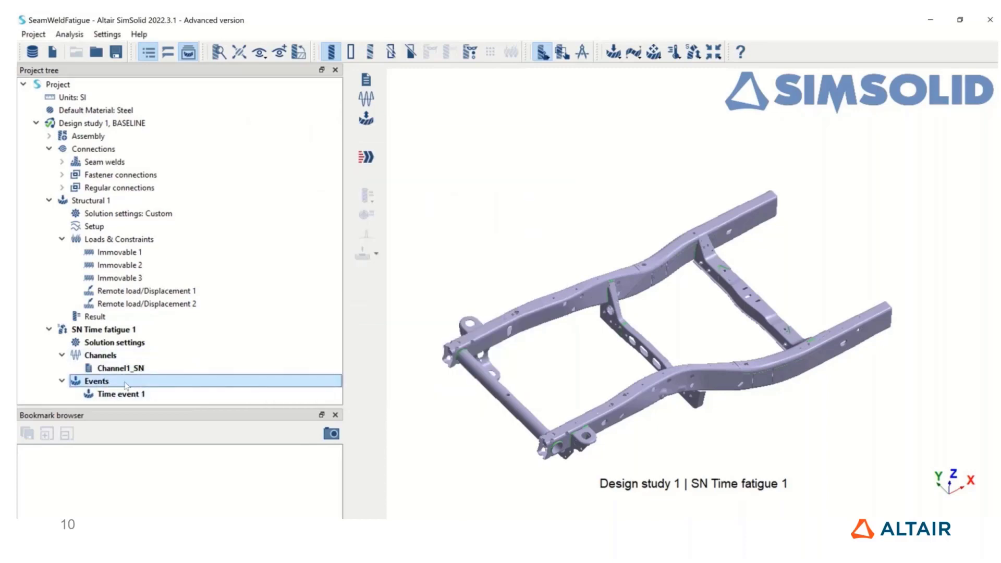
{"action": "left_click", "coordinate": [367, 119]}
{"action": "left_click", "coordinate": [419, 343]}
{"action": "left_click", "coordinate": [418, 344]}
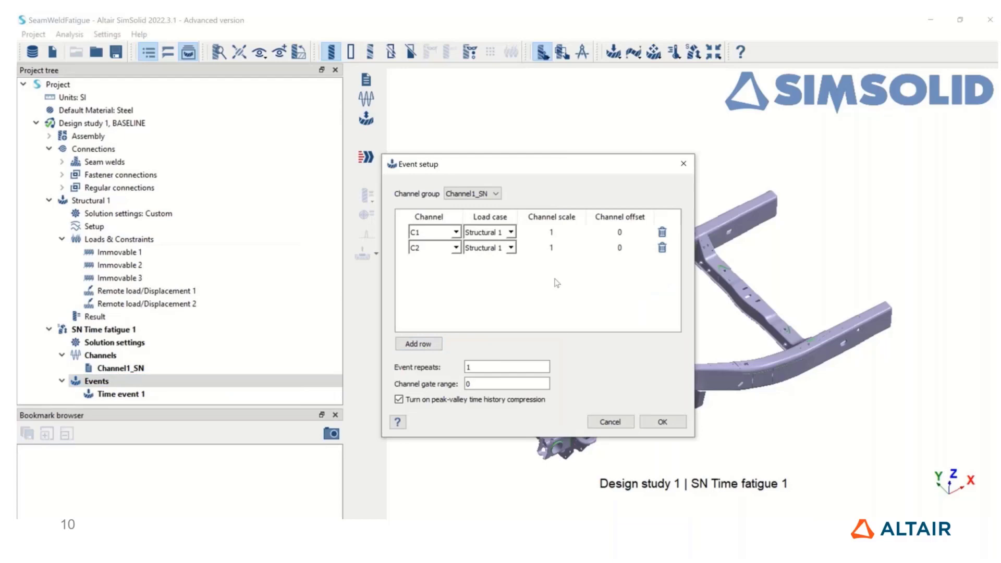
{"action": "double_click", "coordinate": [554, 233]}
{"action": "type", "text": "2"}
{"action": "key", "text": "Down"}
{"action": "type", "text": "2"}
Add the SS_Uniform channel at scale 3 to the second event, set 1000 event repeats and create the event
{"action": "left_click", "coordinate": [420, 345]}
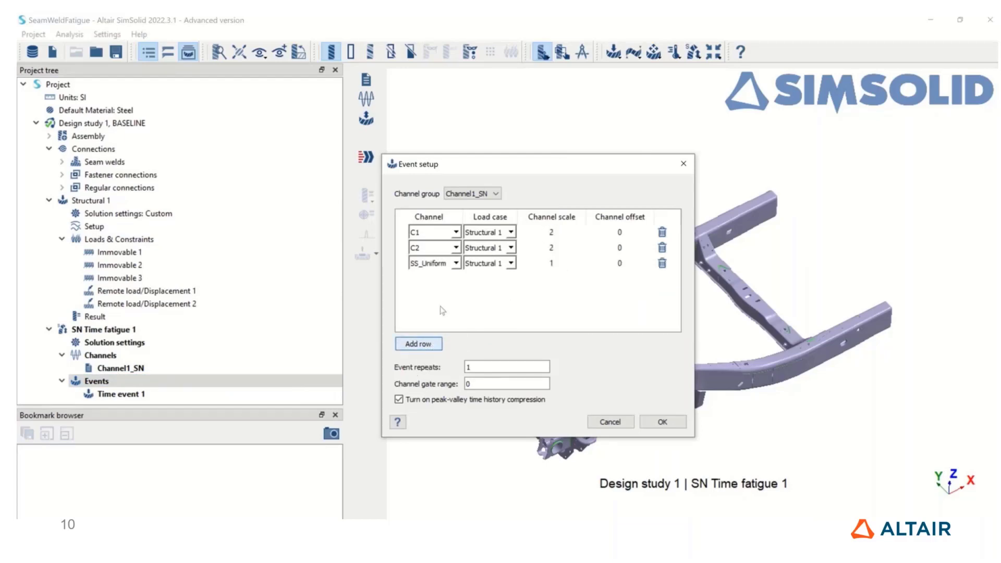
{"action": "left_click", "coordinate": [514, 263]}
{"action": "left_click", "coordinate": [514, 263]}
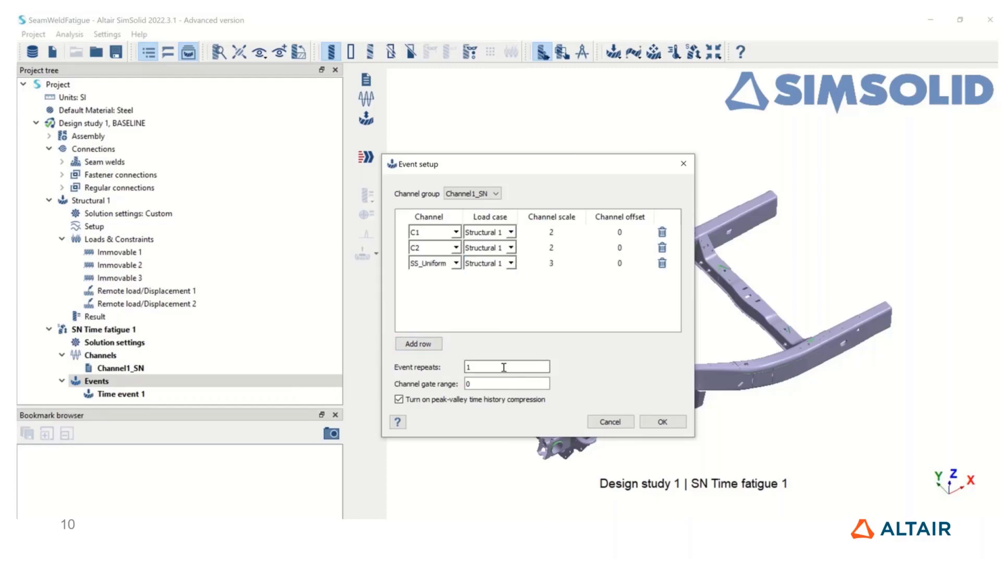
{"action": "left_click", "coordinate": [504, 367]}
{"action": "type", "text": "000"}
{"action": "left_click", "coordinate": [654, 423]}
Solve the SN Time fatigue analysis with both time events
{"action": "left_click", "coordinate": [82, 330]}
{"action": "scroll", "coordinate": [82, 330], "scroll_direction": "down", "scroll_amount": 1}
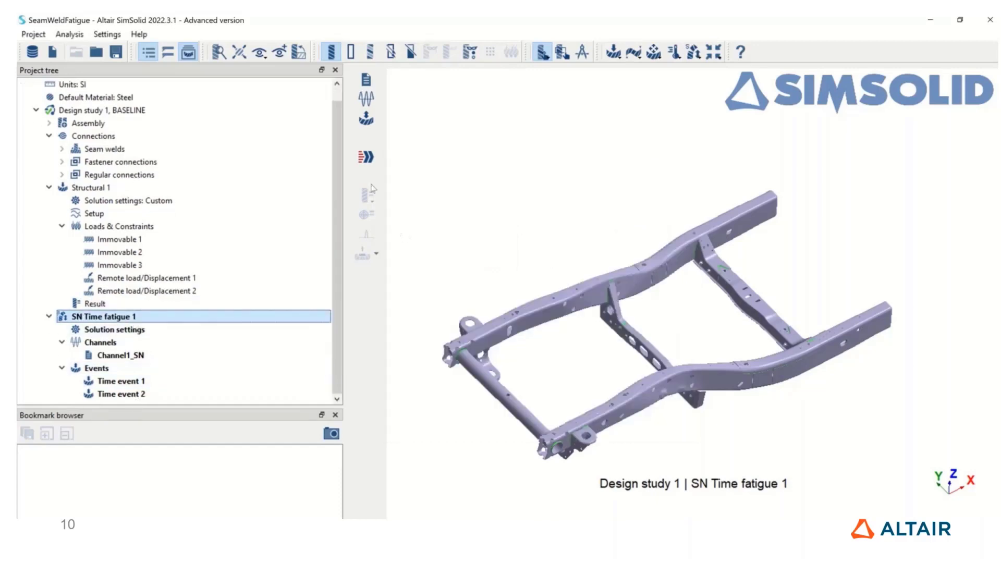
{"action": "left_click", "coordinate": [368, 161]}
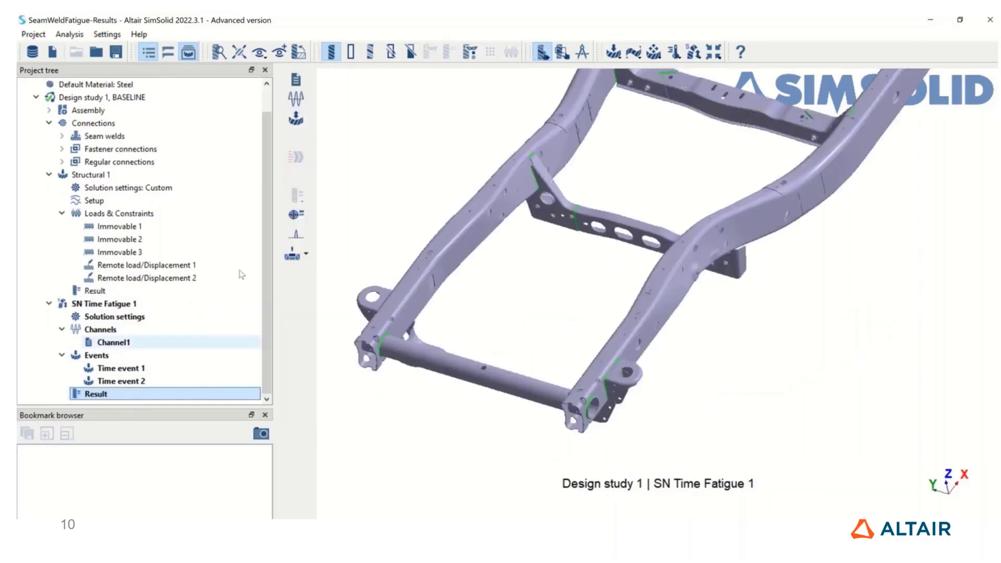
Open the seam weld fatigue results of the SN Time analysis and examine each seam weld's maximum total damage
{"action": "left_click", "coordinate": [307, 254]}
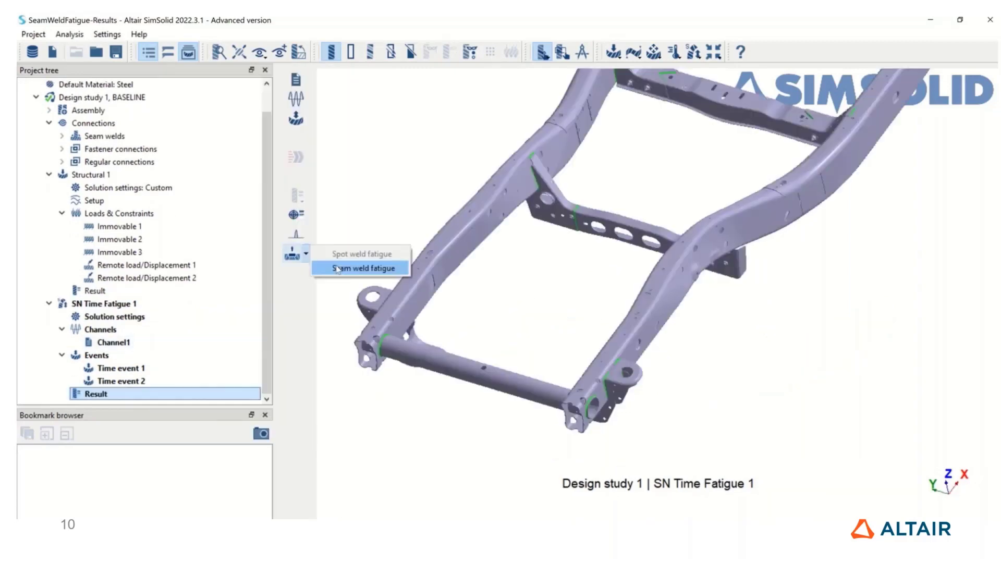
{"action": "left_click", "coordinate": [363, 269]}
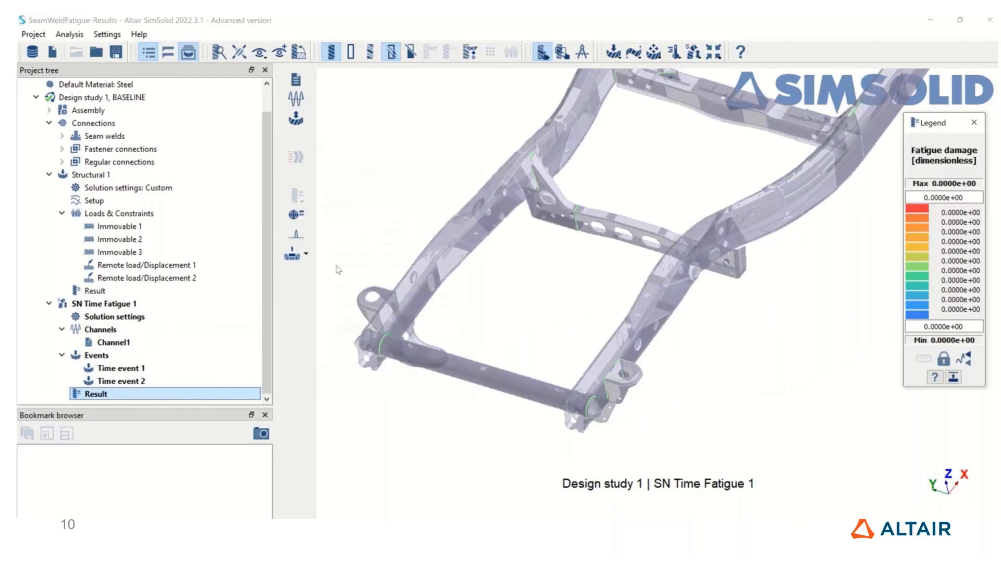
{"action": "scroll", "coordinate": [607, 392], "scroll_direction": "up", "scroll_amount": 5}
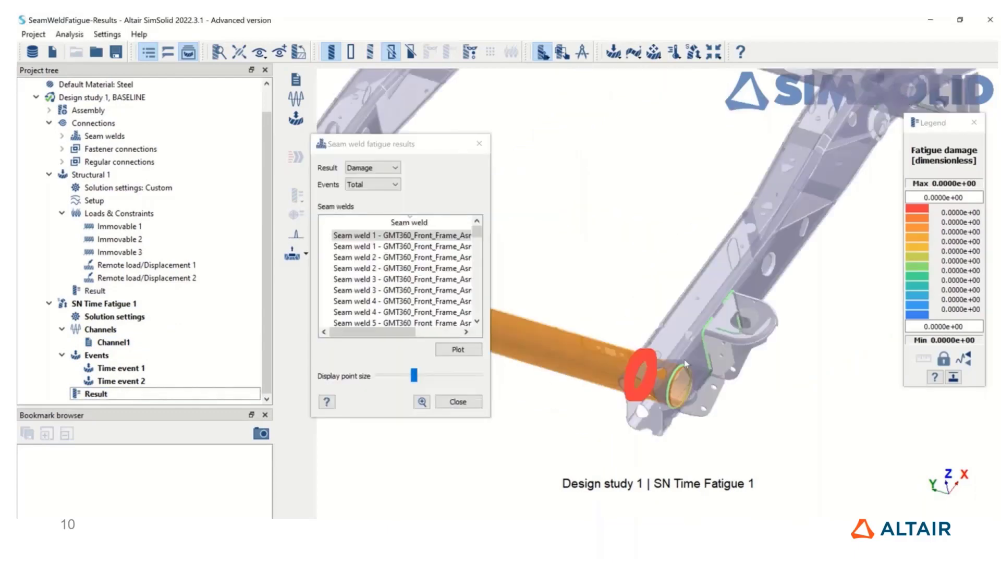
{"action": "scroll", "coordinate": [685, 364], "scroll_direction": "up", "scroll_amount": 2}
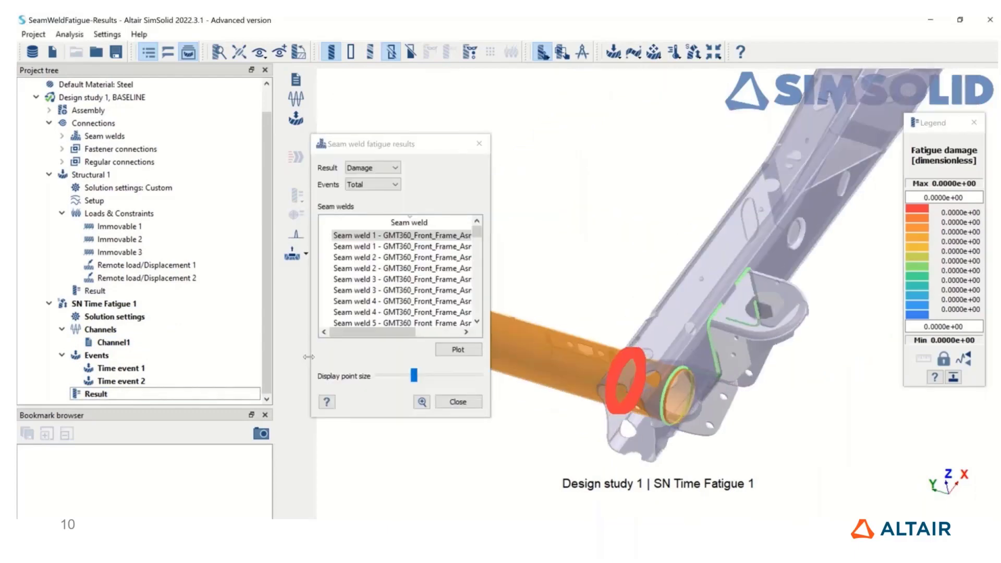
{"action": "left_click_drag", "start_coordinate": [308, 356], "coordinate": [73, 356]}
{"action": "scroll", "coordinate": [320, 311], "scroll_direction": "down", "scroll_amount": 4}
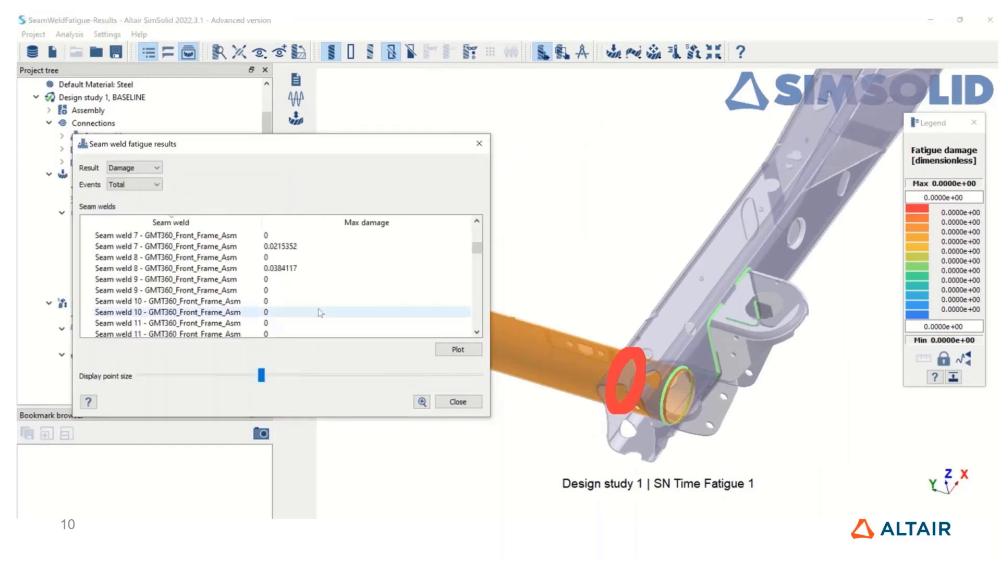
Plot the total damage on seam welds 7, 8 and 17, zooming to each selected weld
{"action": "left_click", "coordinate": [196, 247]}
{"action": "left_click", "coordinate": [197, 248]}
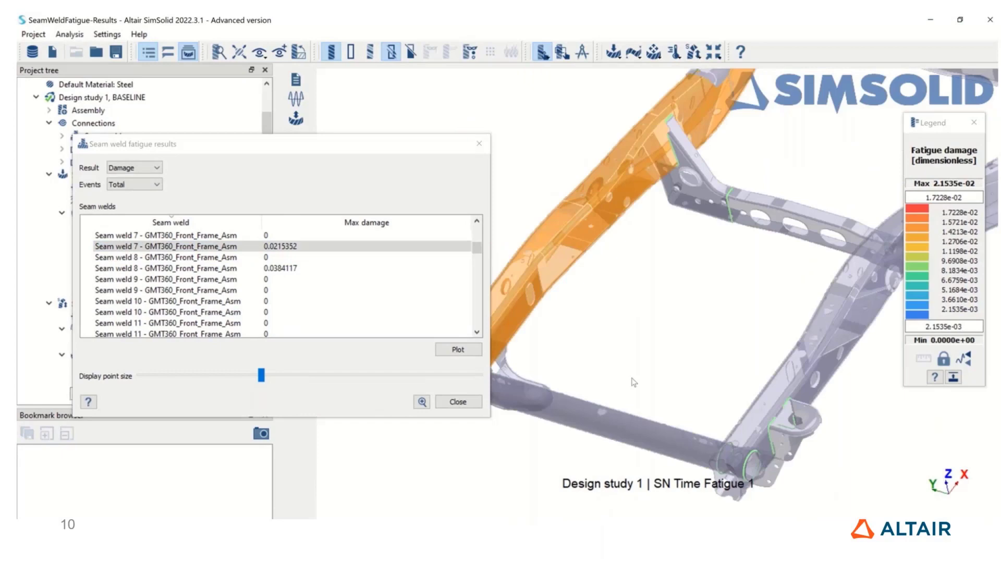
{"action": "left_click", "coordinate": [422, 402]}
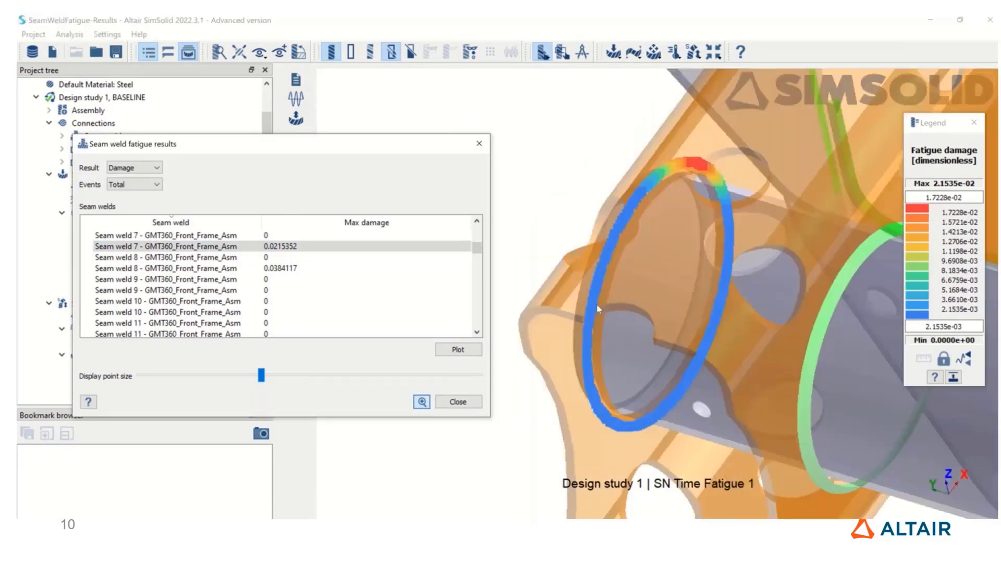
{"action": "left_click", "coordinate": [237, 268]}
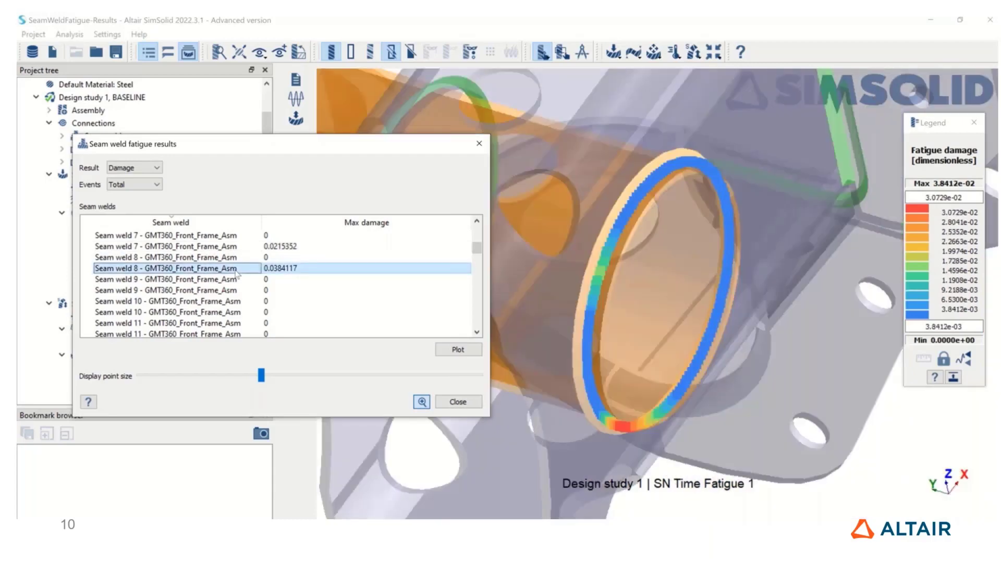
{"action": "scroll", "coordinate": [236, 292], "scroll_direction": "down", "scroll_amount": 6}
{"action": "left_click", "coordinate": [231, 268]}
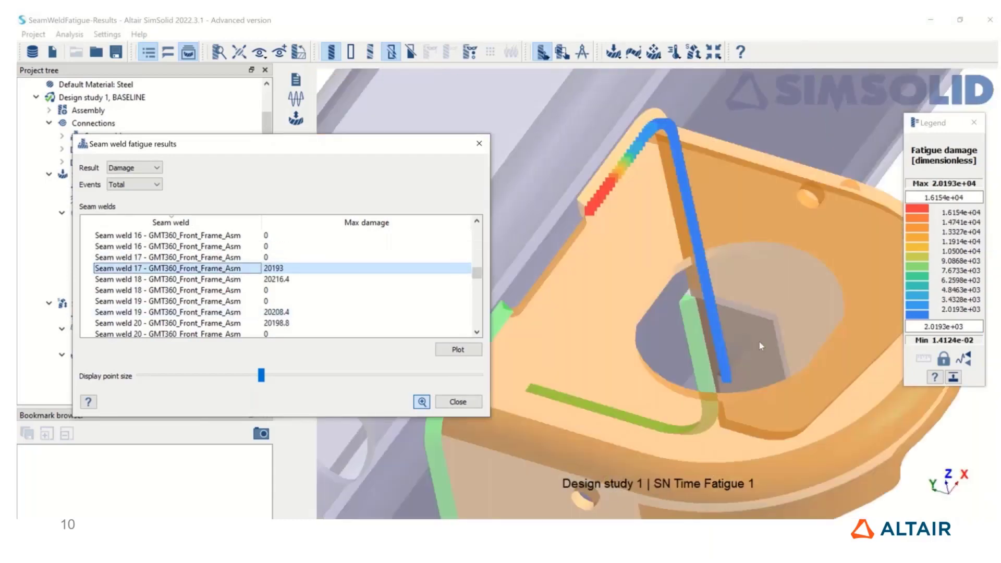
{"action": "scroll", "coordinate": [769, 382], "scroll_direction": "down", "scroll_amount": 3}
{"action": "scroll", "coordinate": [769, 382], "scroll_direction": "down", "scroll_amount": 3}
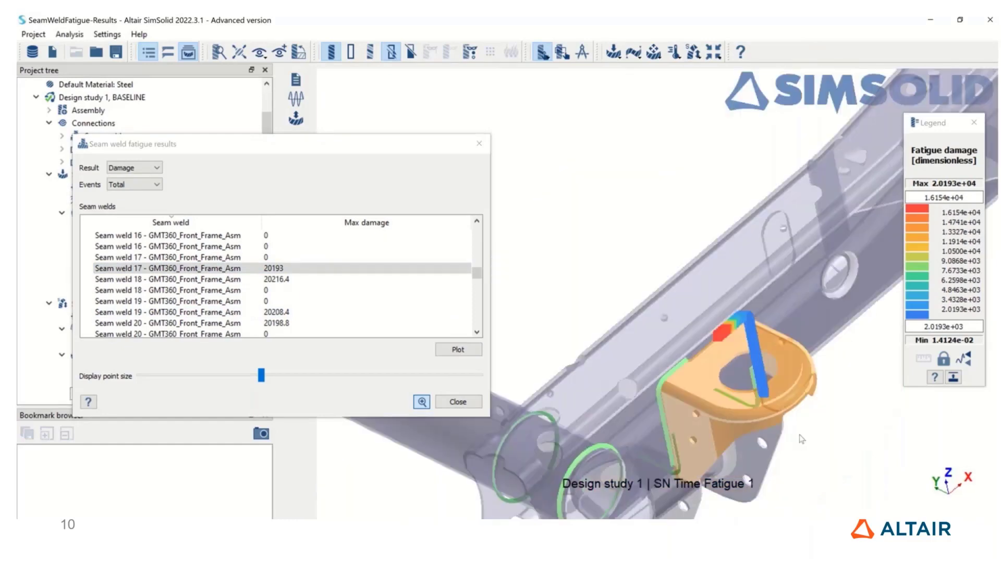
View the fatigue life of seam weld 17 and return the result type to Damage
{"action": "left_click", "coordinate": [134, 168]}
{"action": "left_click", "coordinate": [145, 187]}
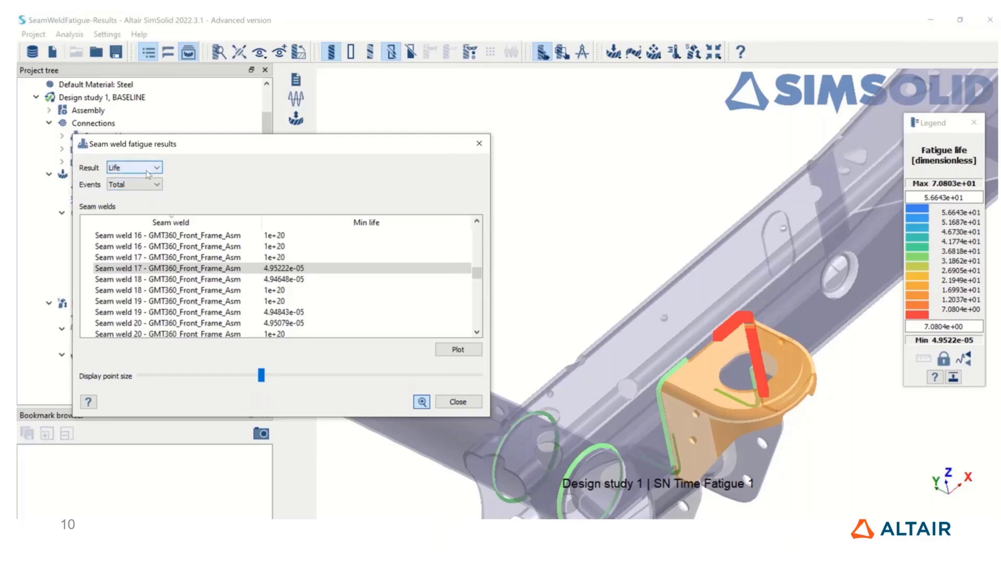
{"action": "left_click", "coordinate": [151, 172]}
{"action": "left_click", "coordinate": [151, 178]}
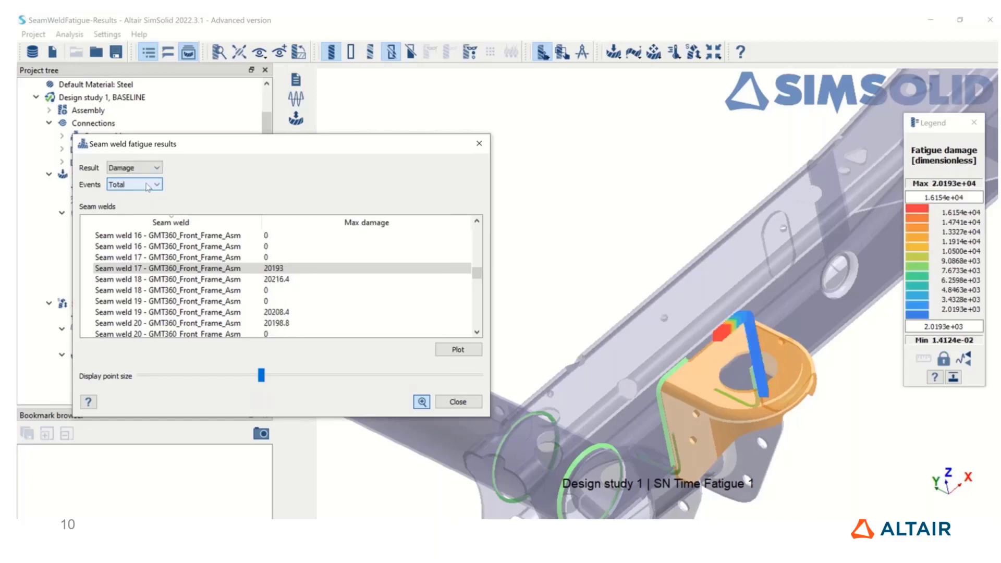
Show the damage from Time event 1 only and inspect both seam weld 18 entries
{"action": "left_click", "coordinate": [149, 185]}
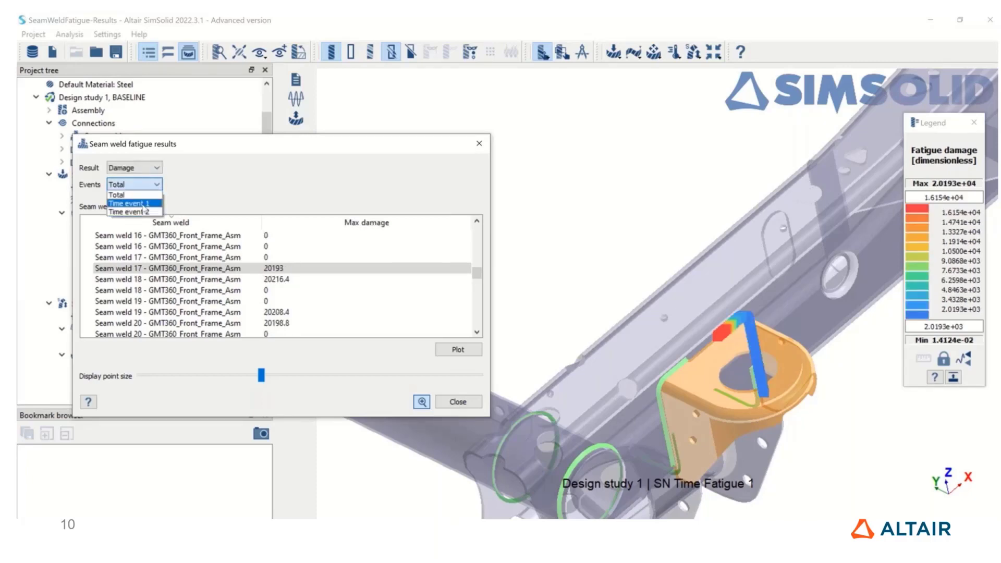
{"action": "left_click", "coordinate": [130, 203]}
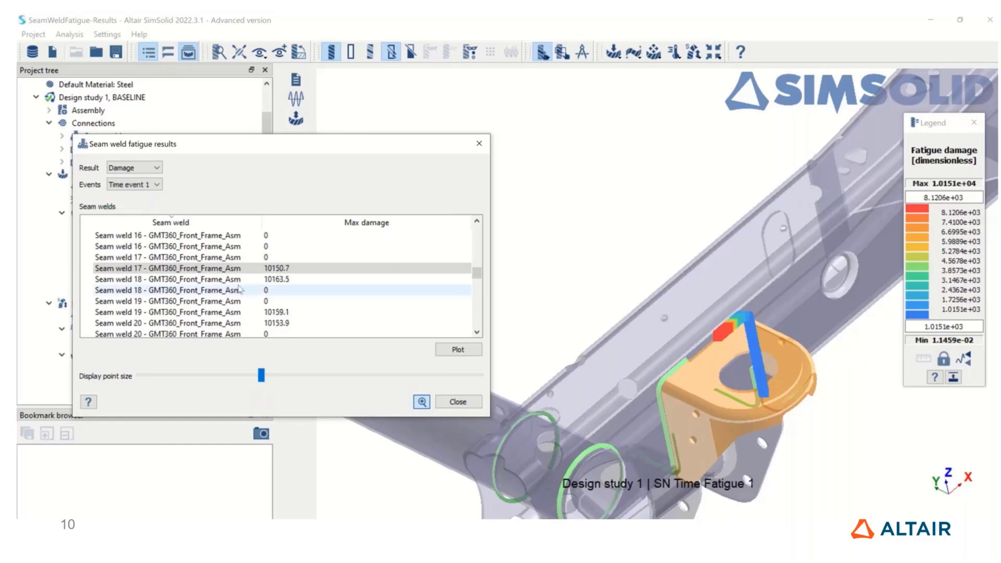
{"action": "left_click", "coordinate": [240, 291]}
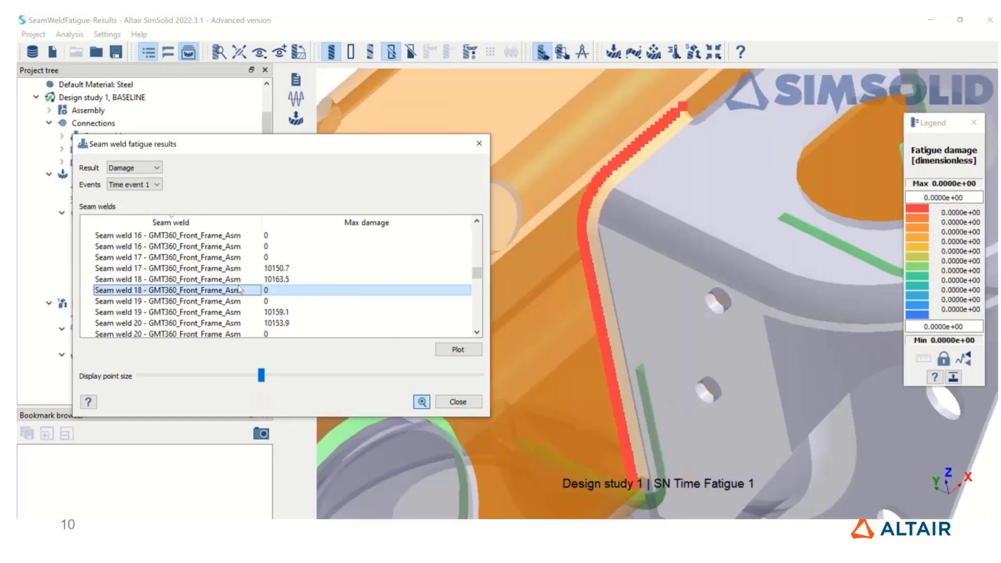
{"action": "left_click", "coordinate": [236, 279]}
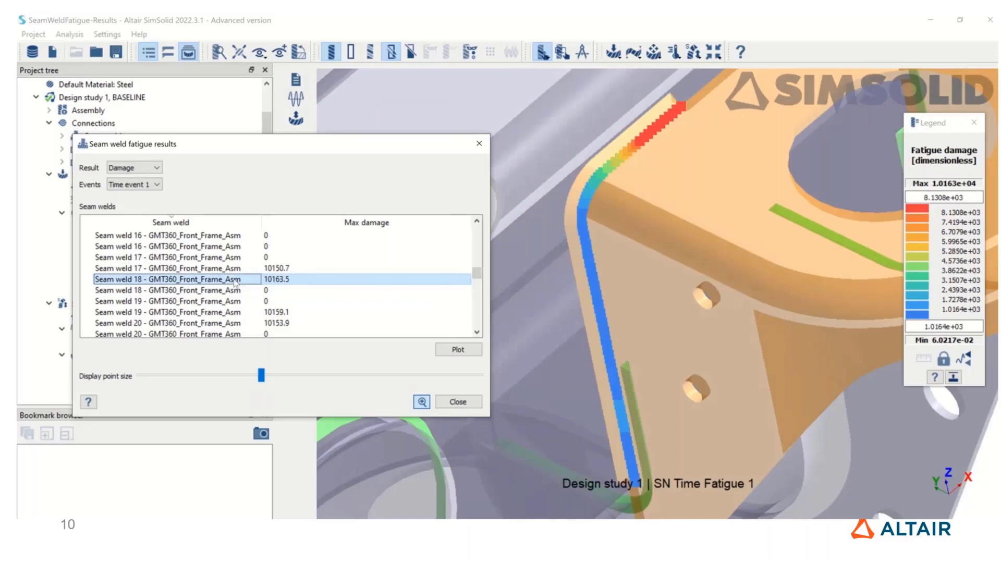
Plot the Time event 1 damage along the damaged seam weld 18, compare it with the weld contour on the model, and close the plot
{"action": "left_click", "coordinate": [455, 350]}
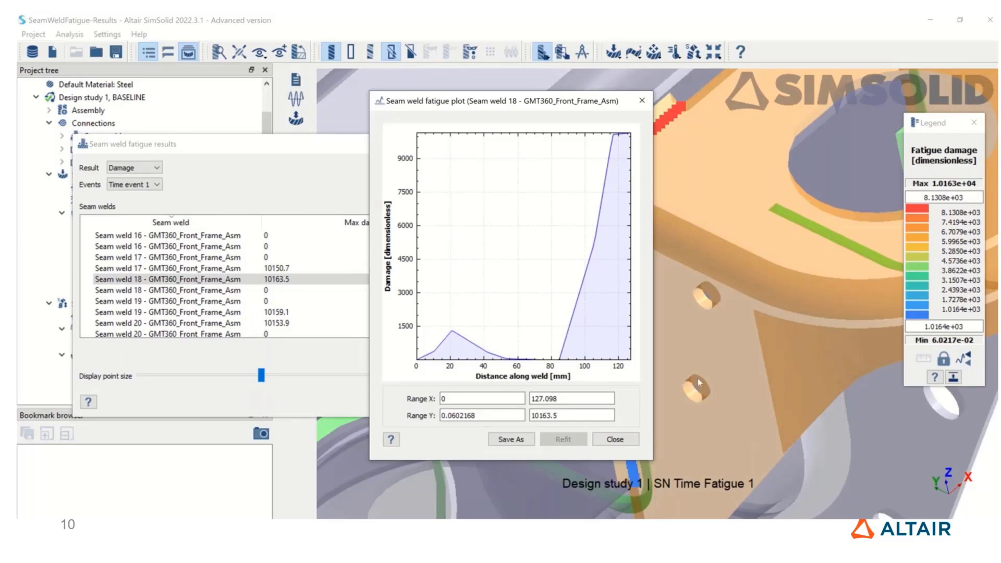
{"action": "right_click_drag", "start_coordinate": [727, 384], "coordinate": [728, 385]}
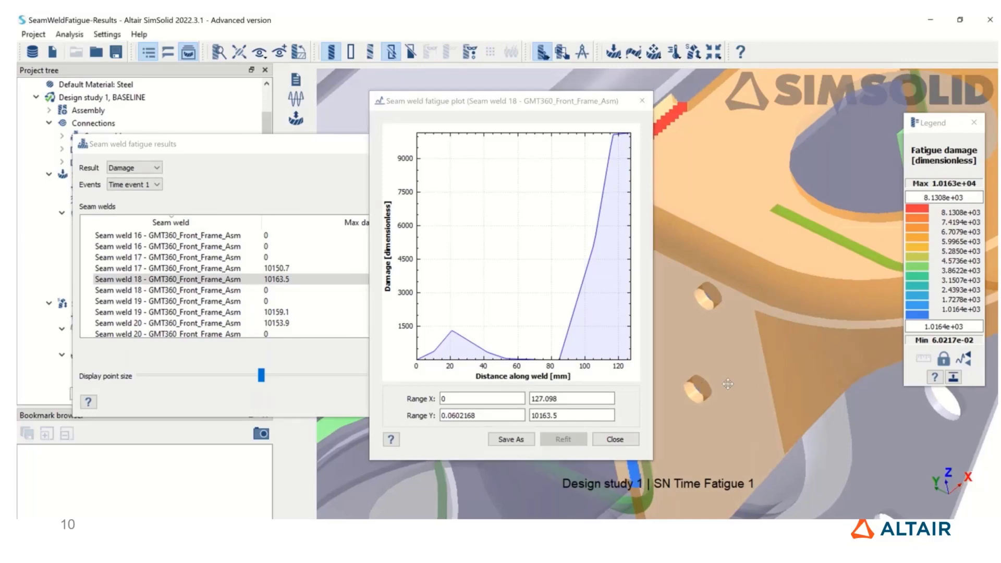
{"action": "right_click_drag", "start_coordinate": [728, 384], "coordinate": [904, 436]}
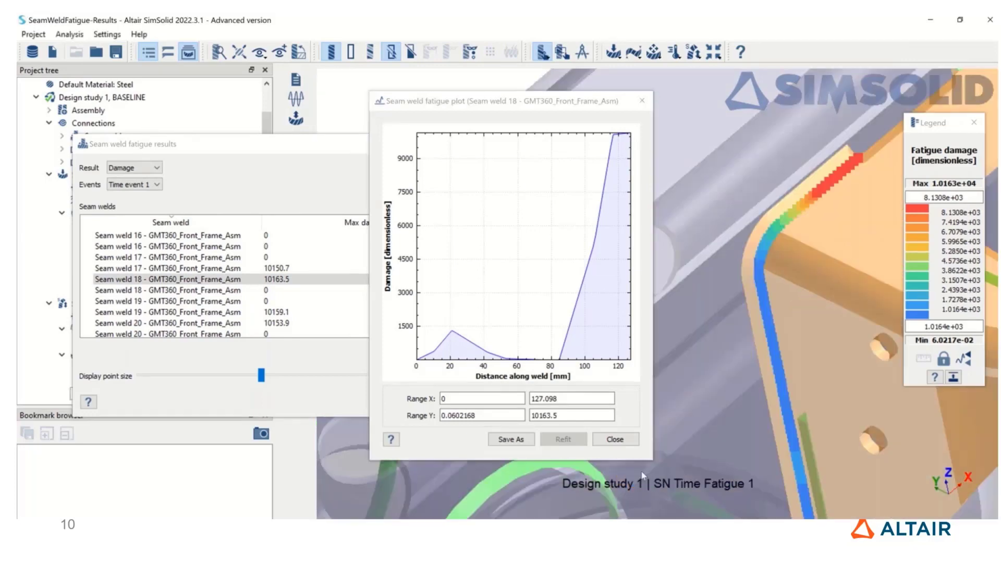
{"action": "left_click", "coordinate": [634, 446]}
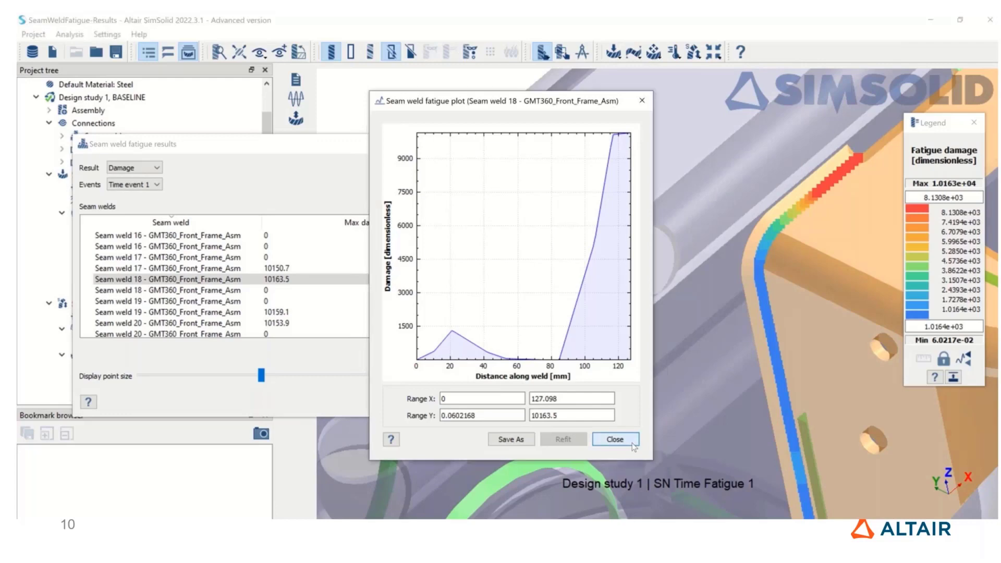
{"action": "left_click", "coordinate": [632, 444]}
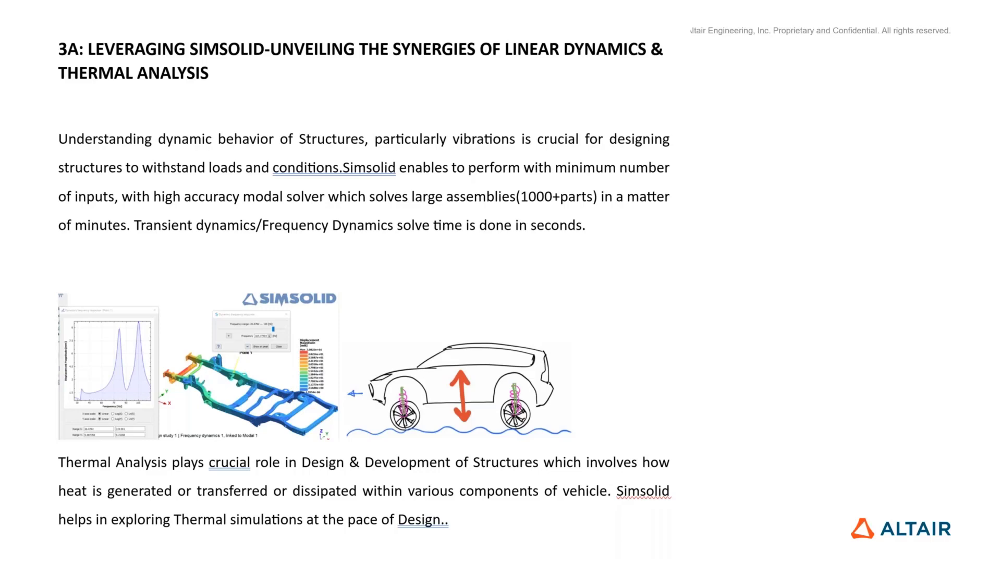
{"action": "key", "text": "Right"}
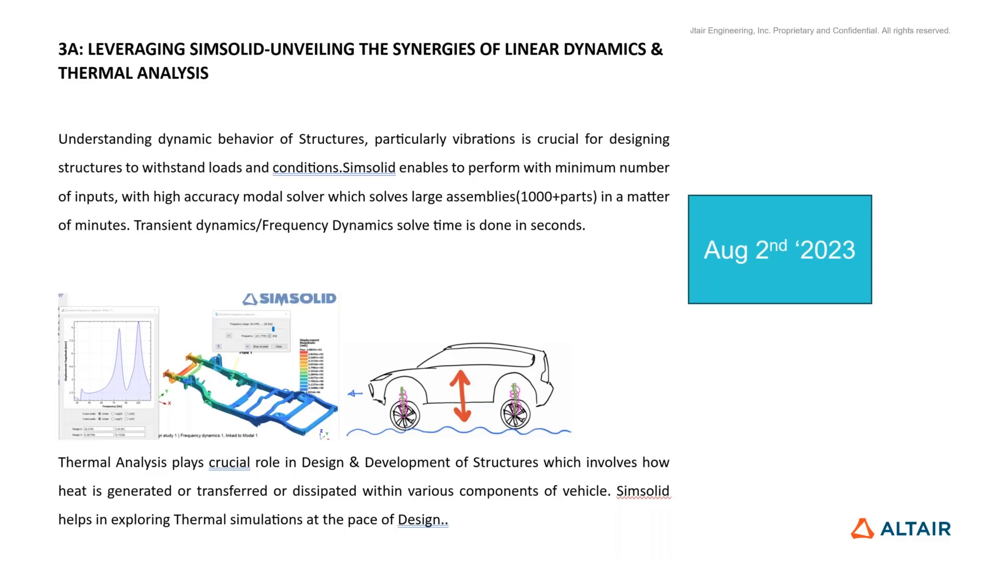
{"action": "key", "text": "Right"}
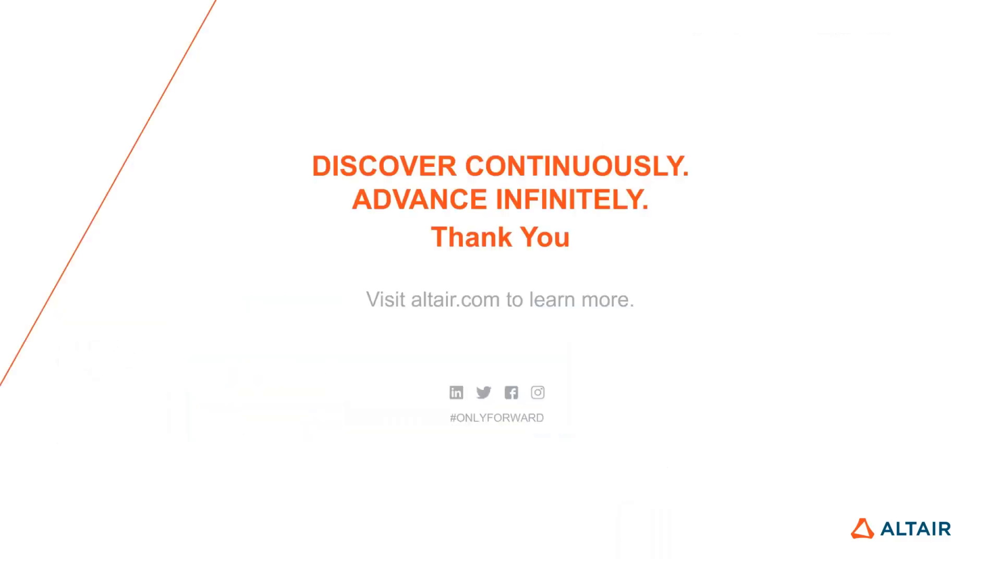